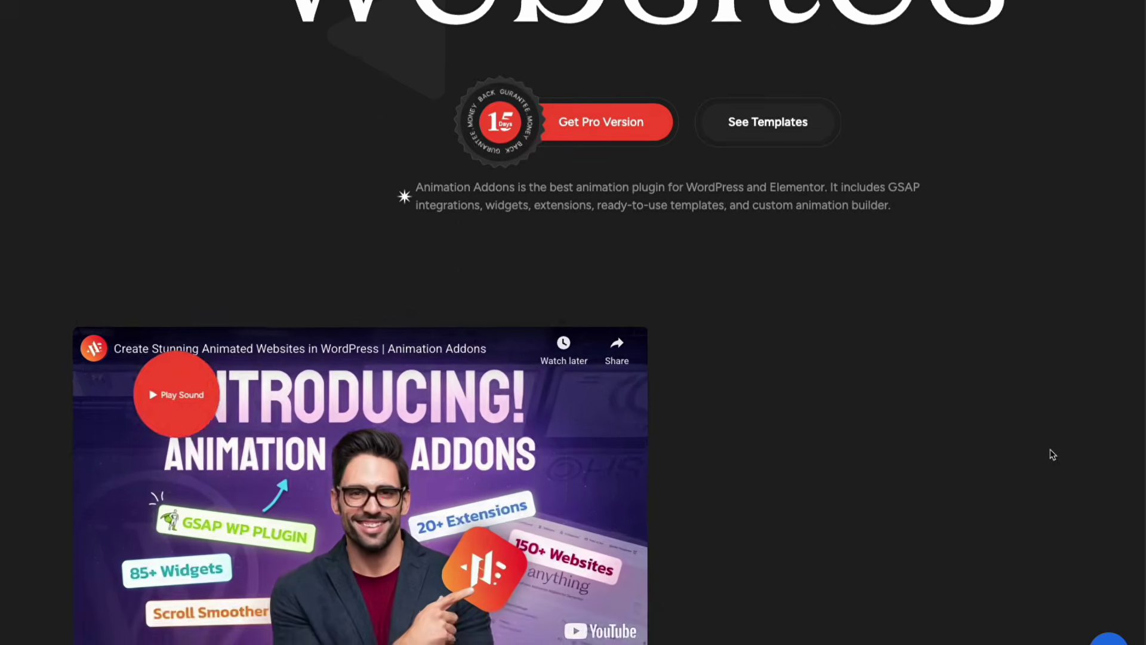
- Look through the Animation Addons home page's introduction and its gallery of prebuilt website templates
scroll(1053, 455, down, 6)
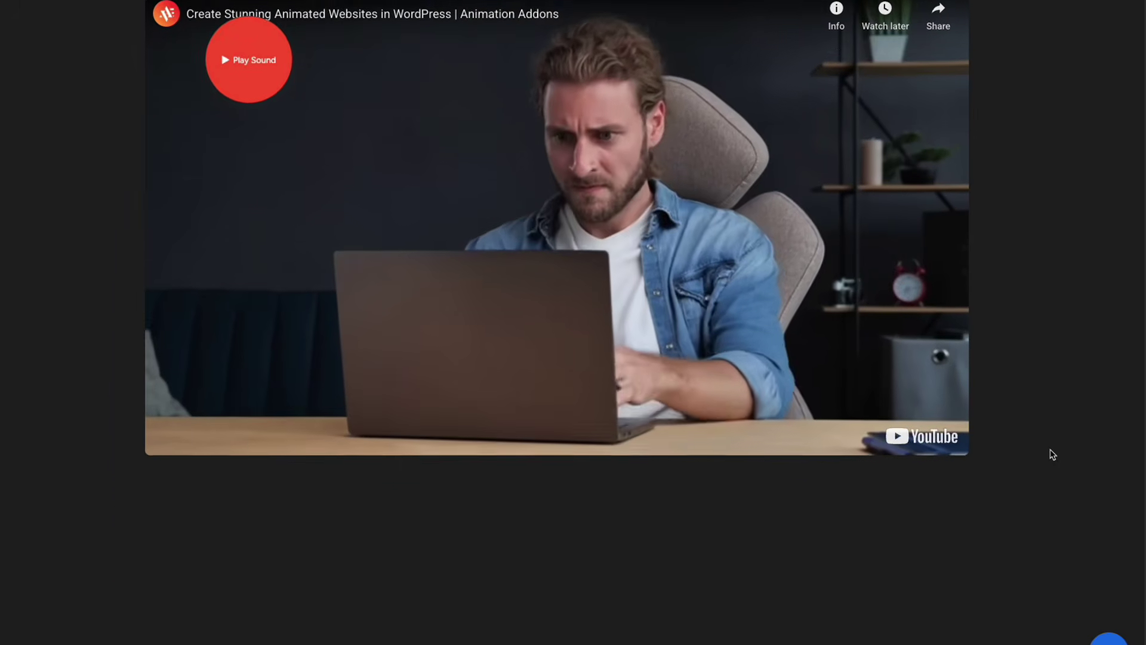
scroll(1052, 455, down, 5)
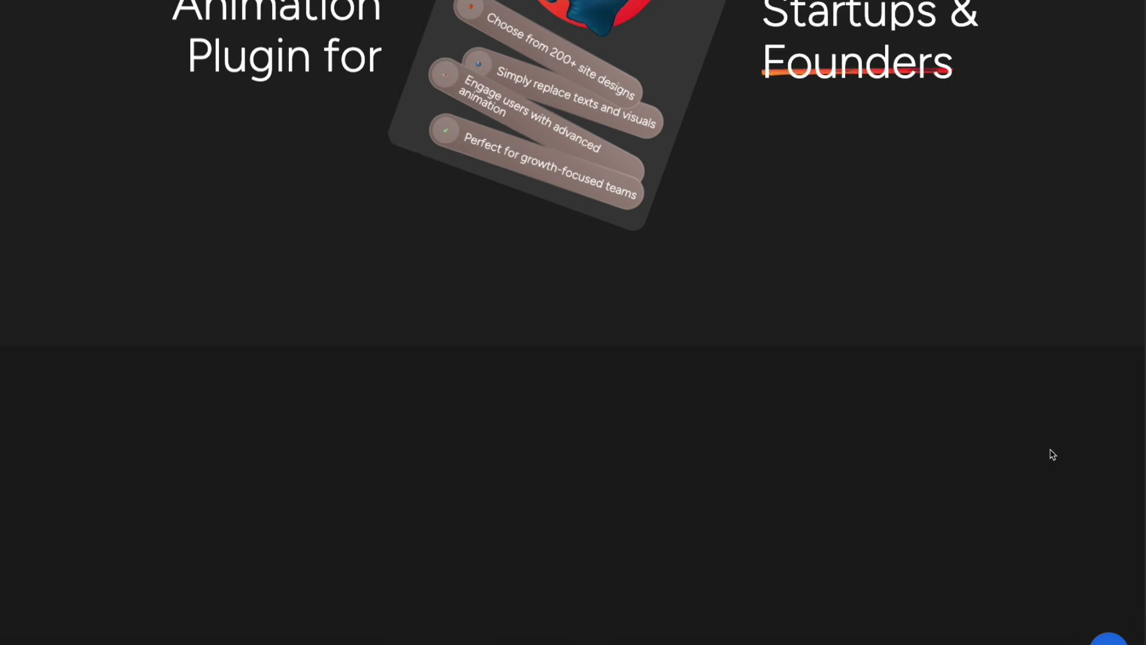
scroll(1053, 455, down, 10)
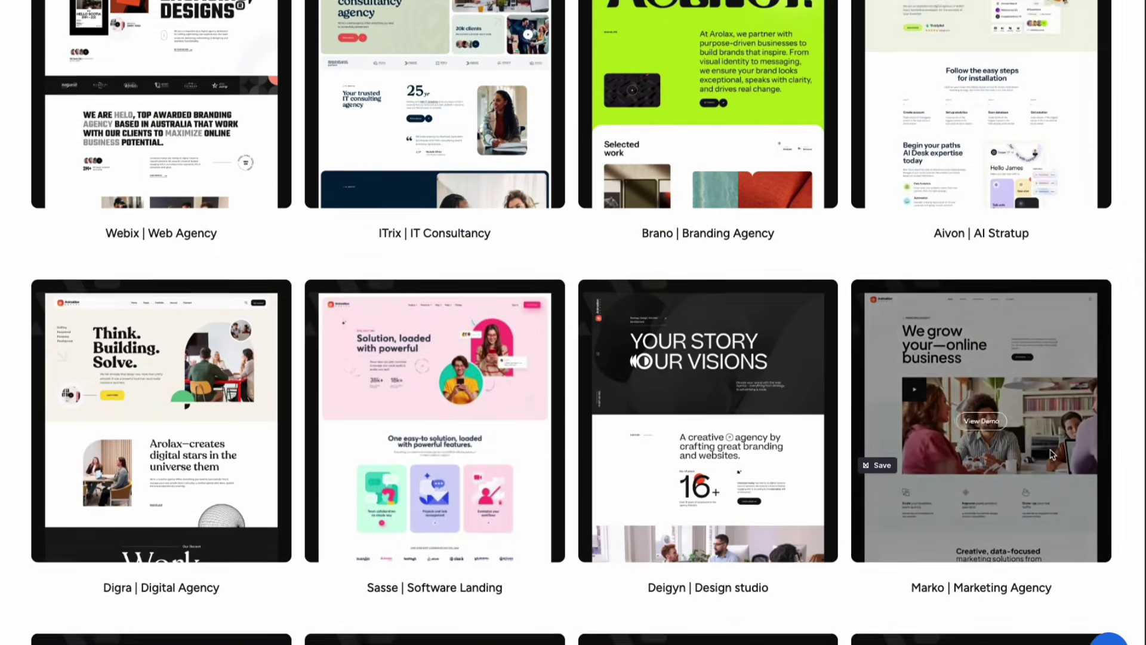
scroll(1052, 455, down, 8)
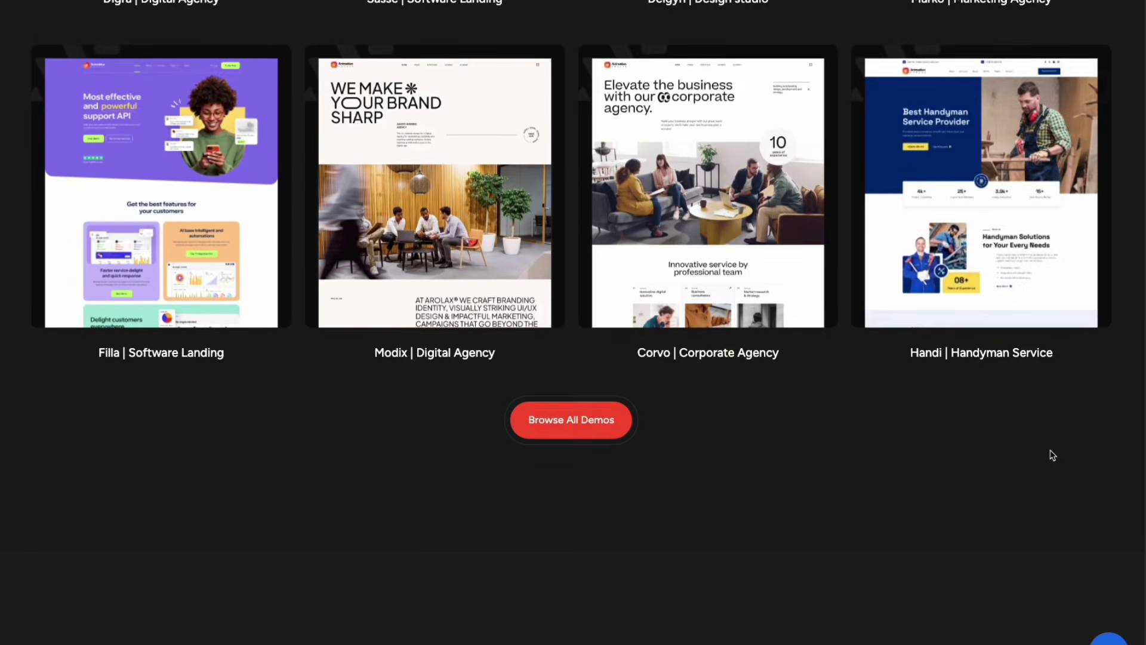
scroll(1052, 455, down, 3)
scroll(1051, 449, up, 20)
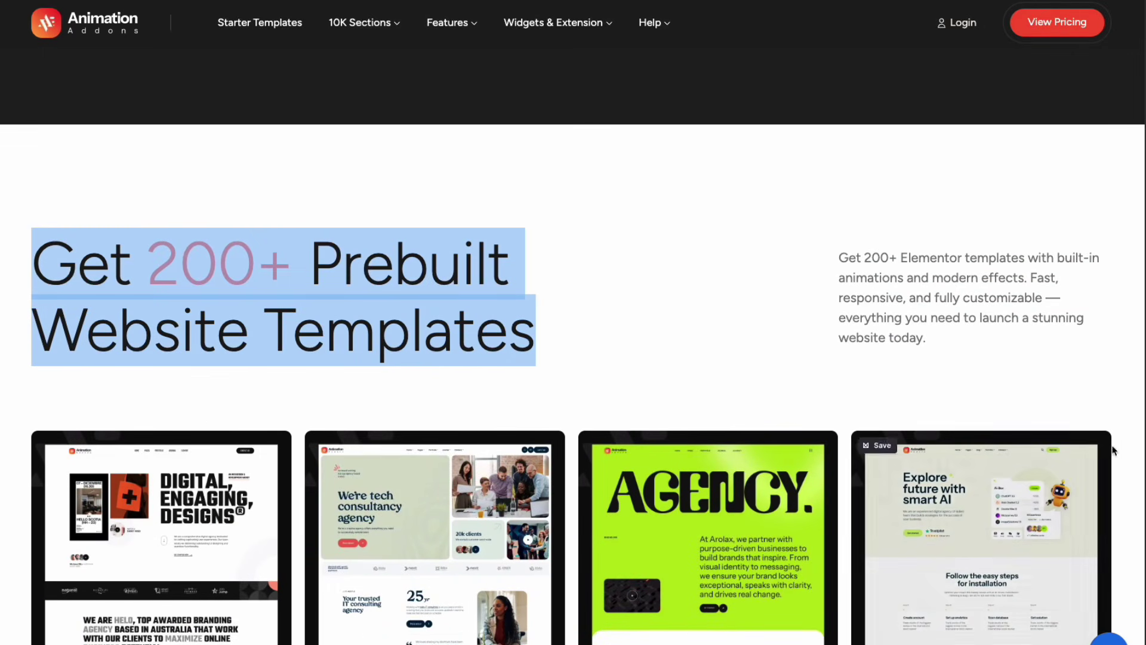
scroll(1119, 467, down, 5)
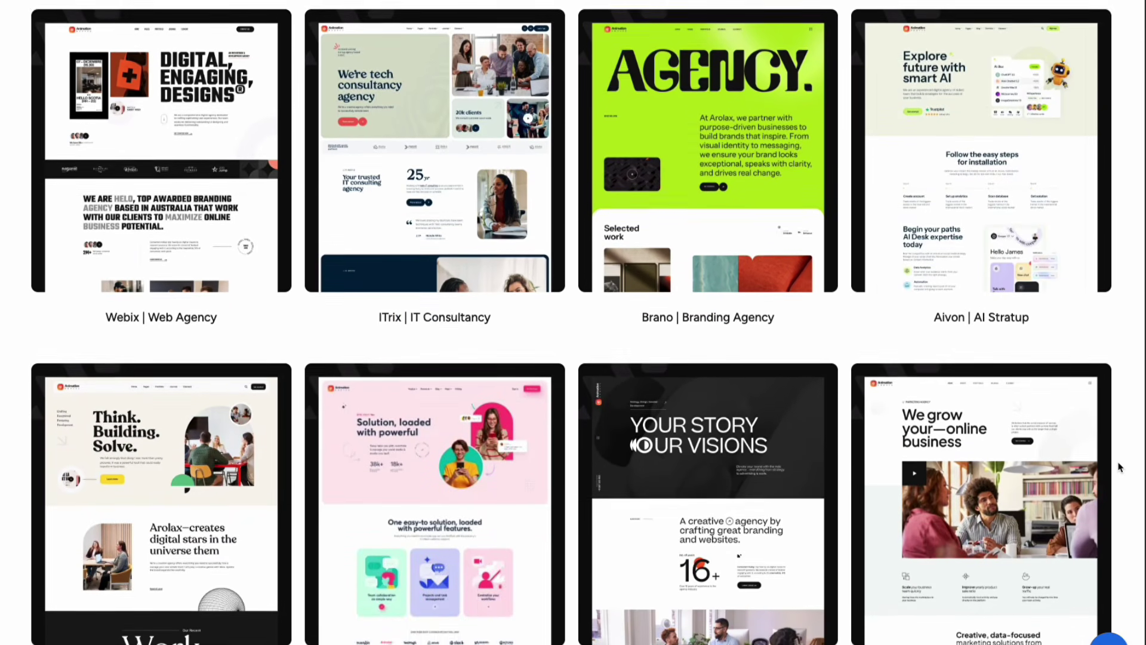
scroll(1120, 467, down, 5)
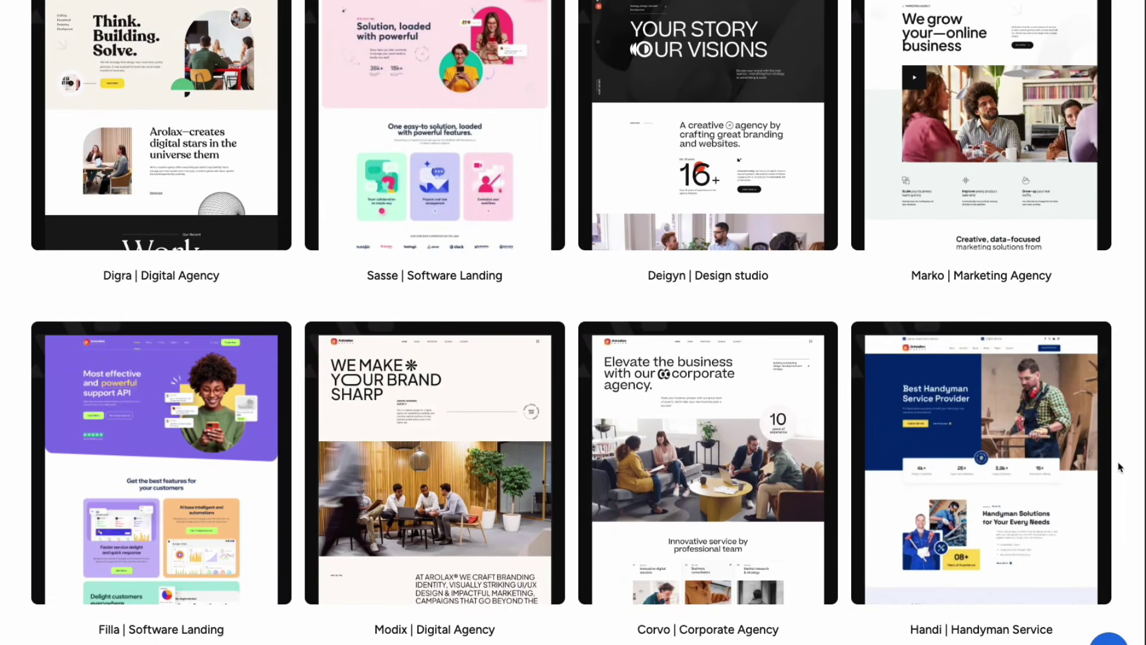
scroll(1119, 467, down, 1)
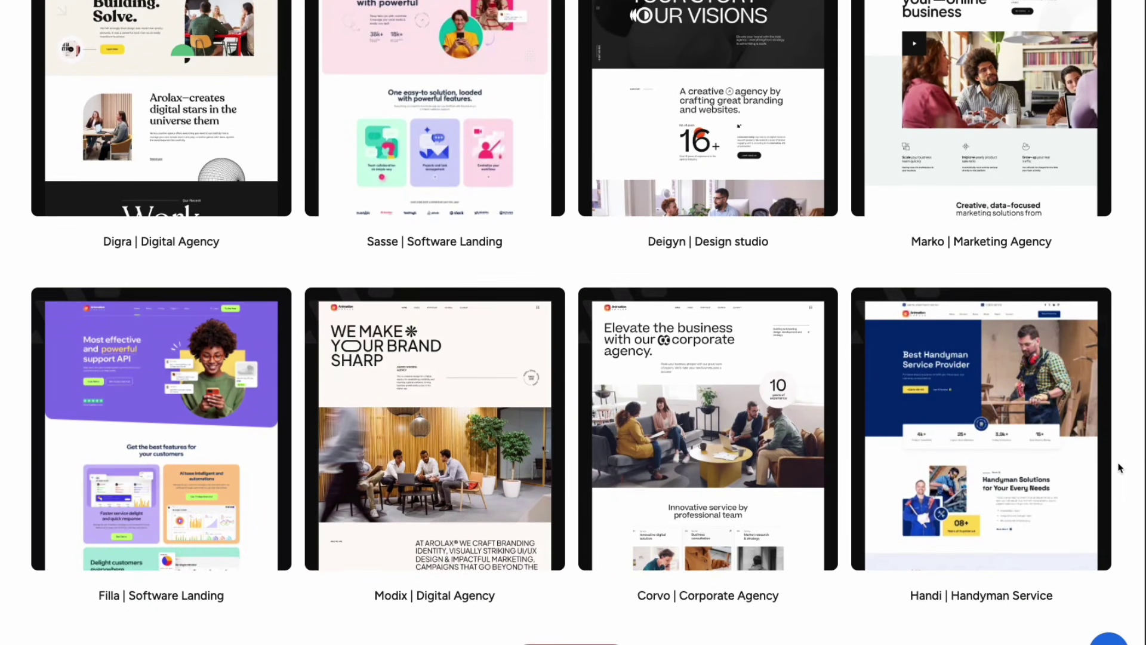
scroll(1119, 467, down, 1)
scroll(1120, 467, down, 2)
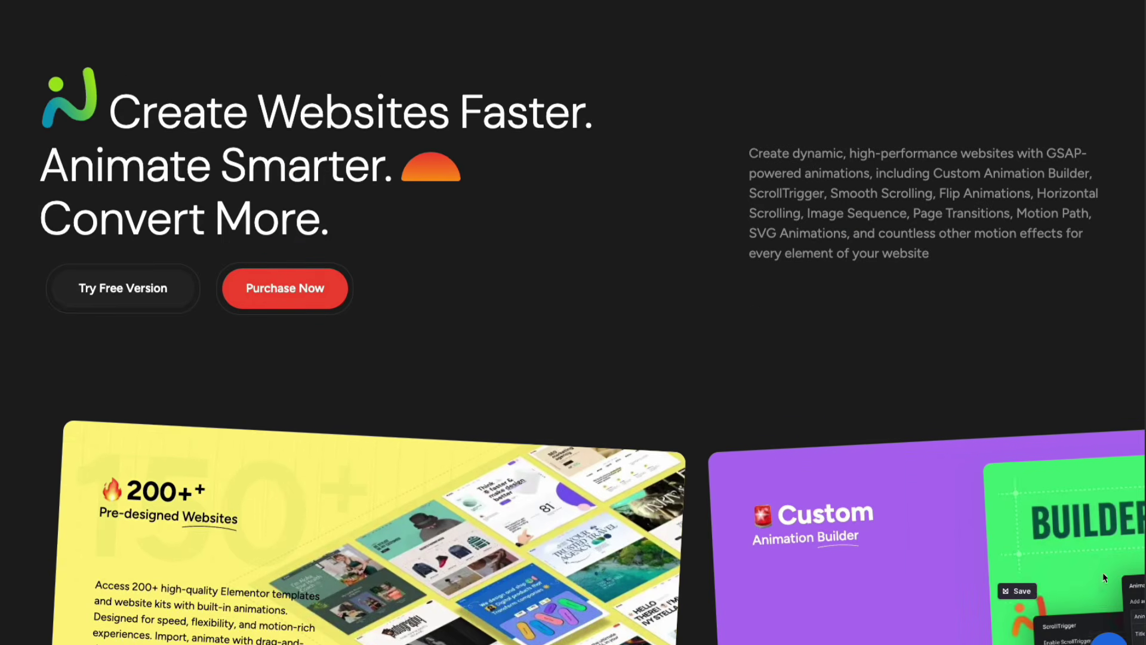
- Examine the feature showcases for the custom animation builder, widgets, smooth scrolling, horizontal scroll, pinned elements and split text
scroll(1103, 572, down, 3)
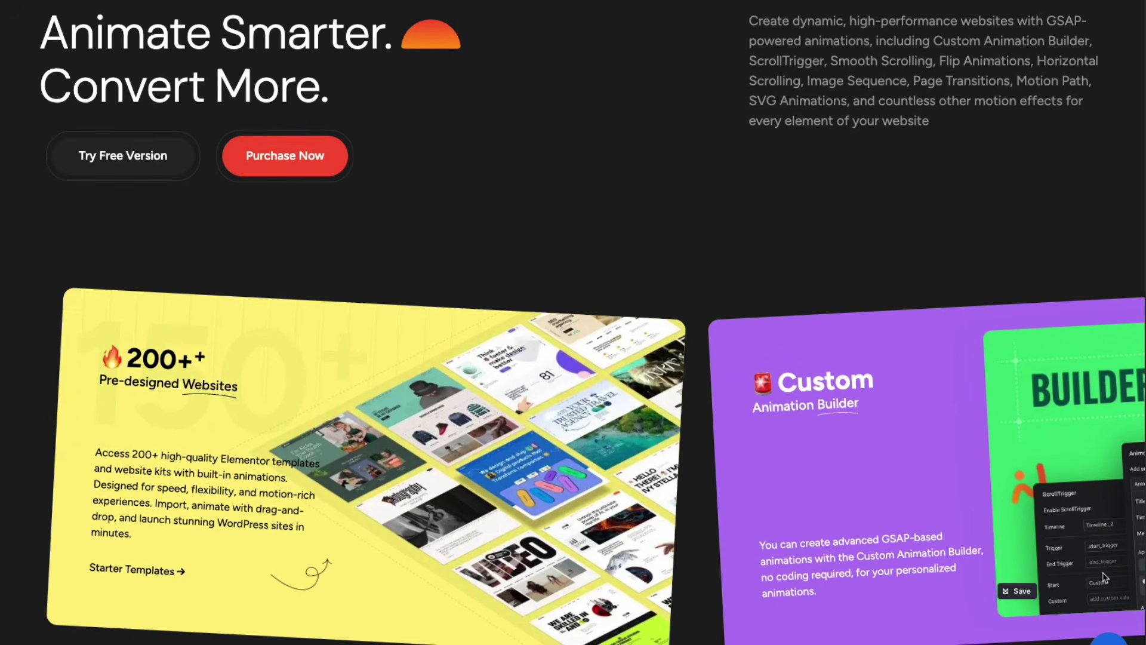
scroll(1103, 578, down, 5)
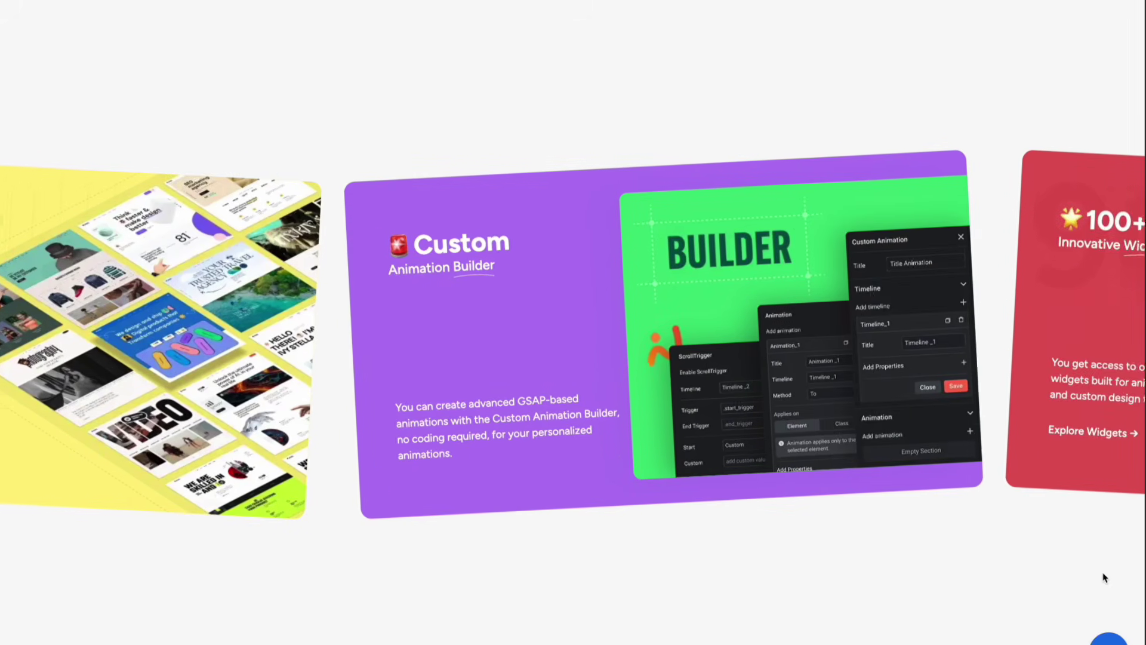
scroll(1103, 578, down, 5)
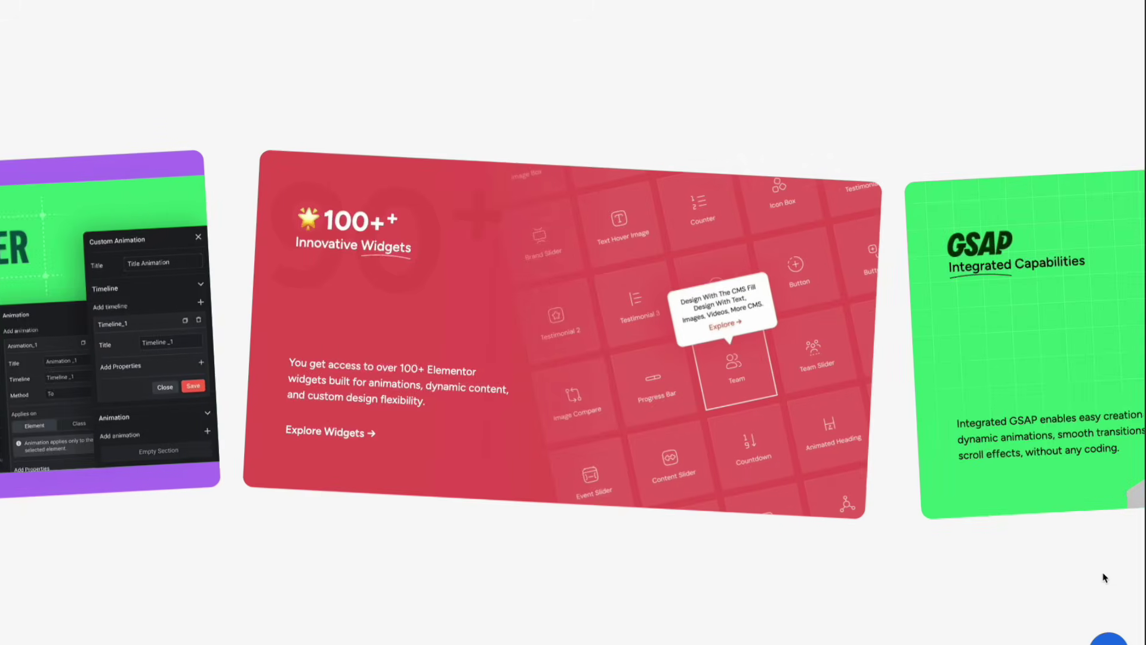
scroll(1104, 577, down, 10)
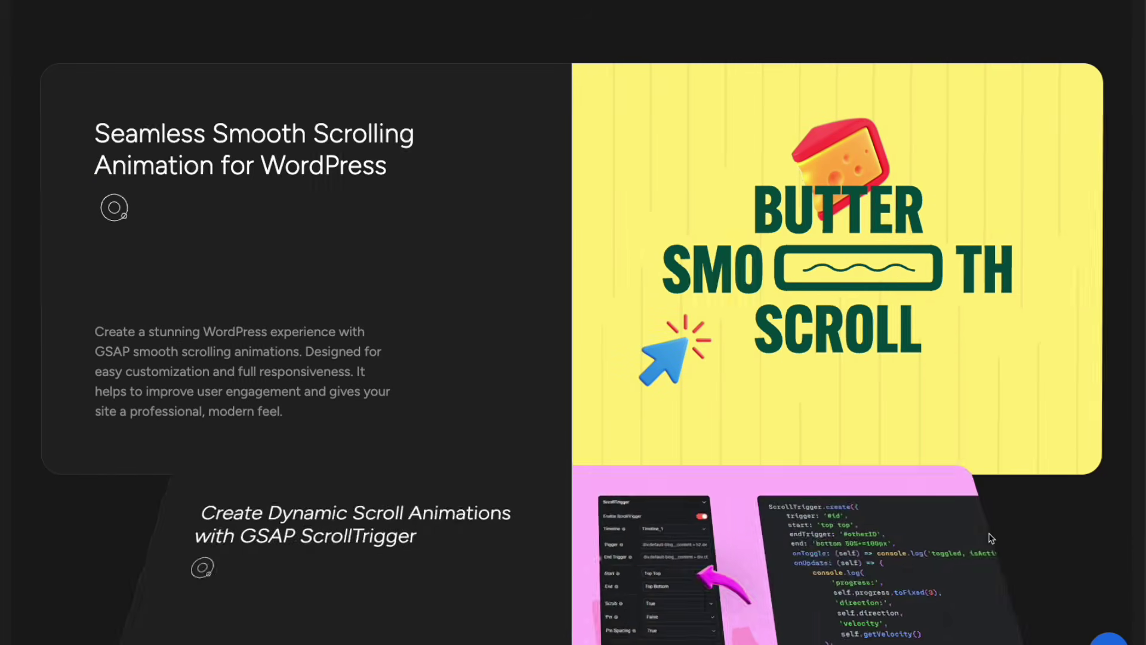
scroll(991, 539, down, 10)
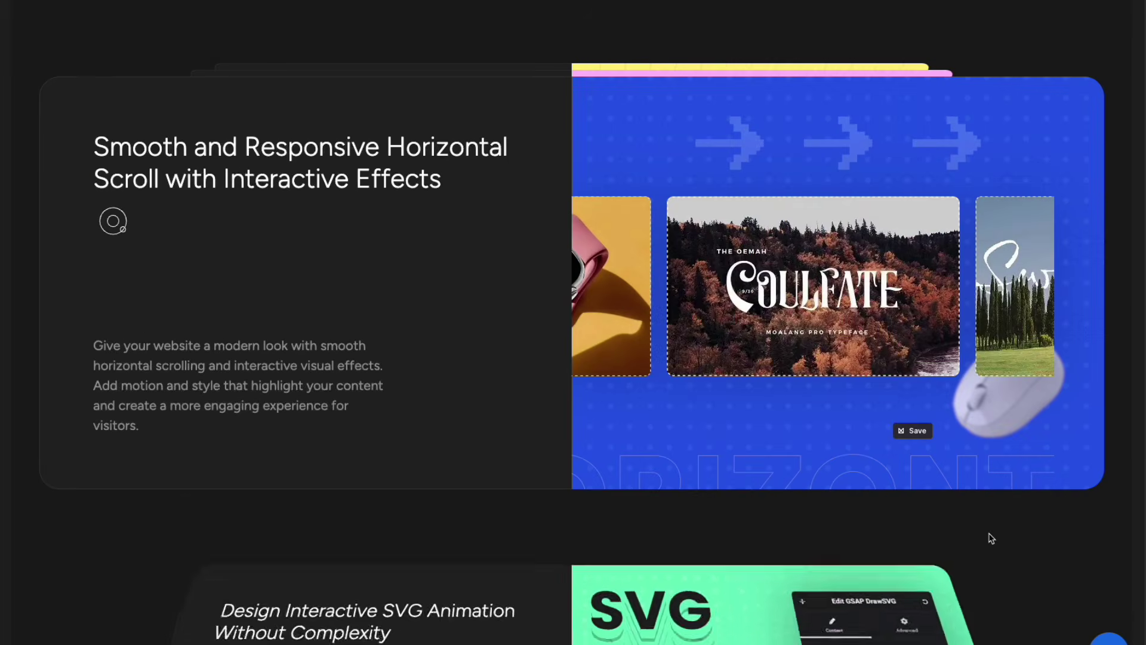
scroll(991, 538, down, 10)
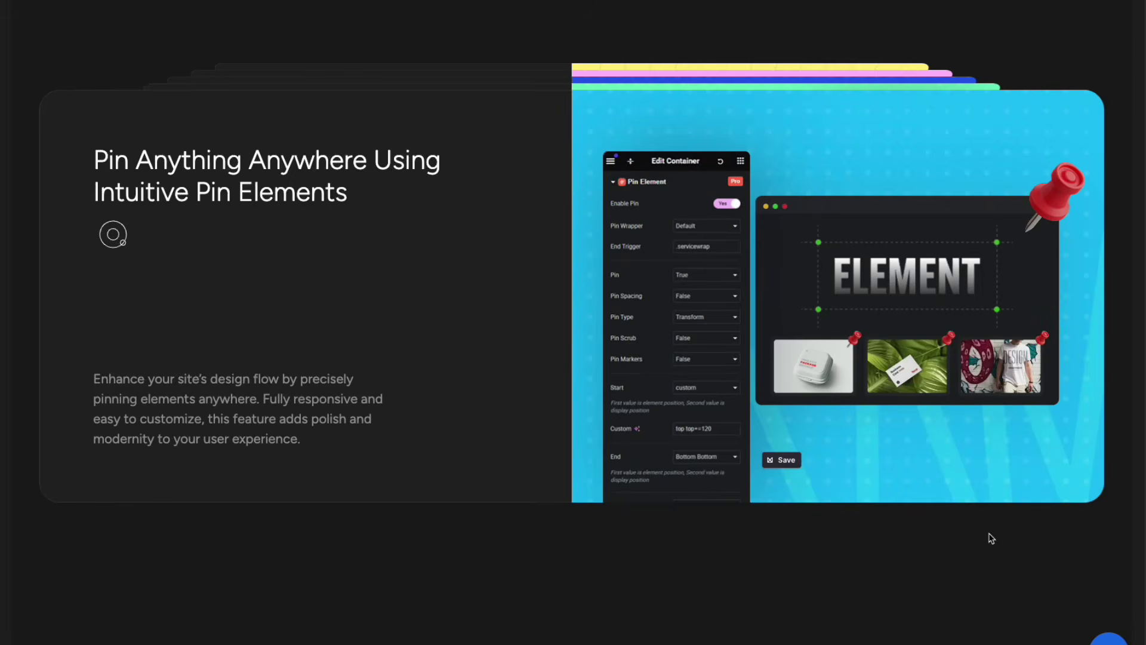
scroll(992, 539, down, 10)
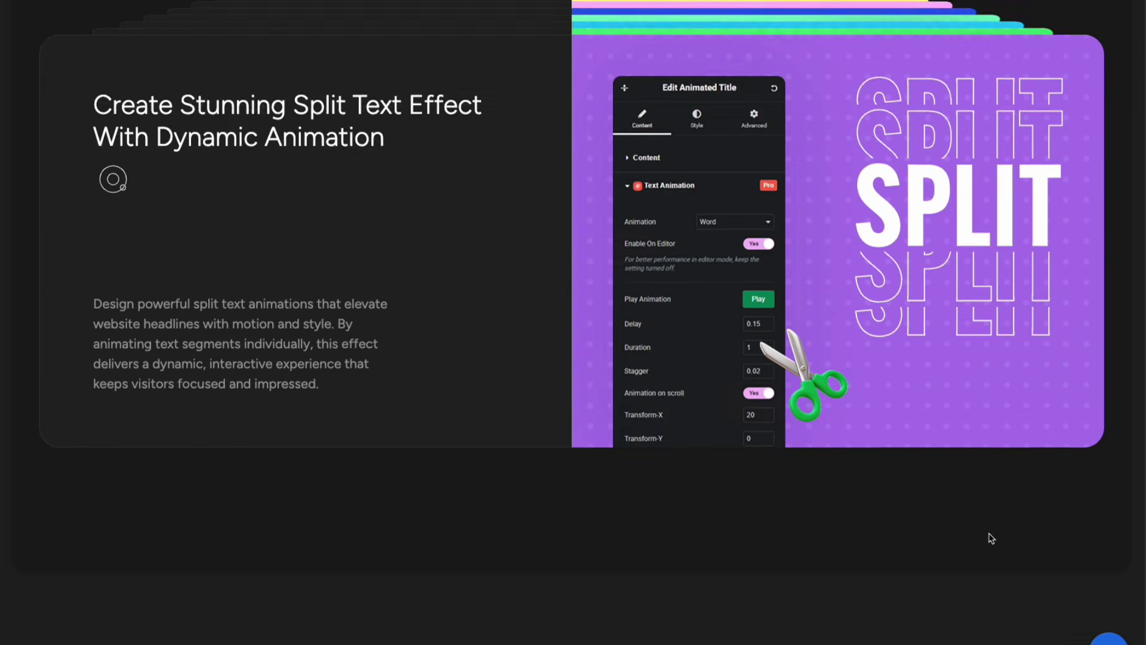
scroll(991, 539, down, 10)
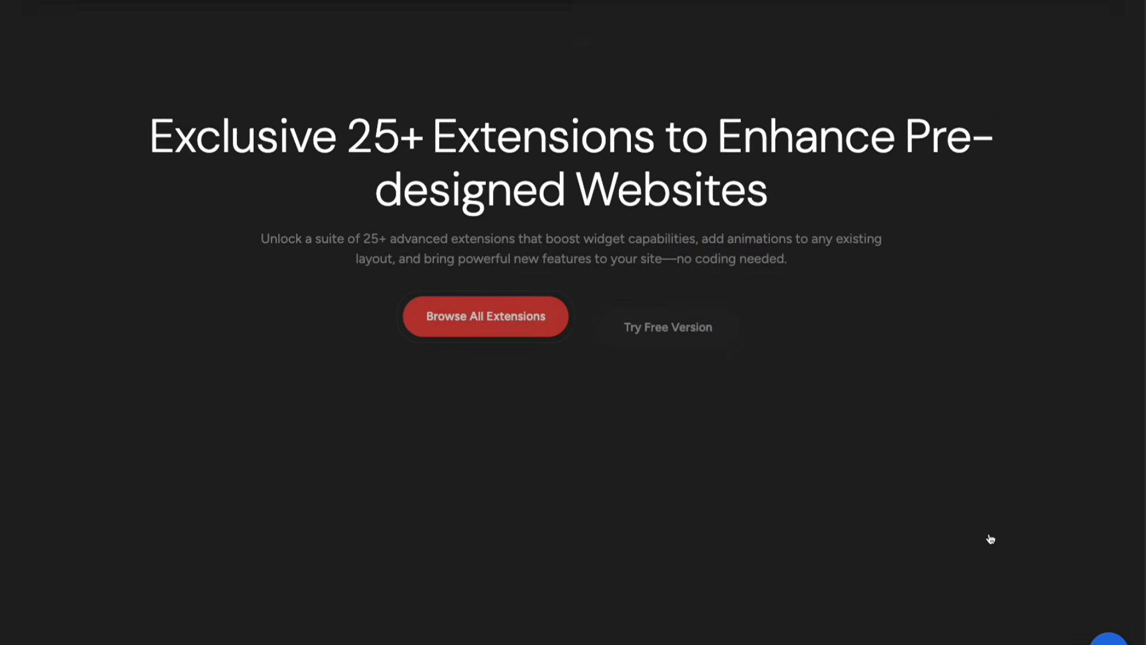
- Review the extensions overview and compare the pricing plans by site count and included features
scroll(991, 539, down, 8)
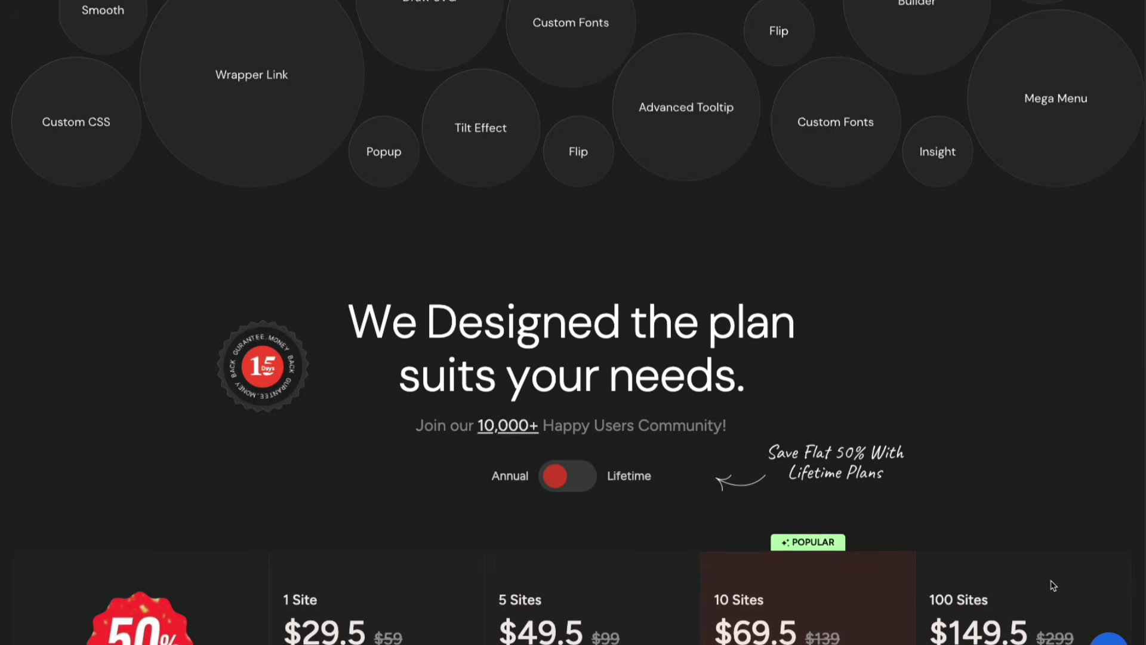
scroll(1054, 585, down, 4)
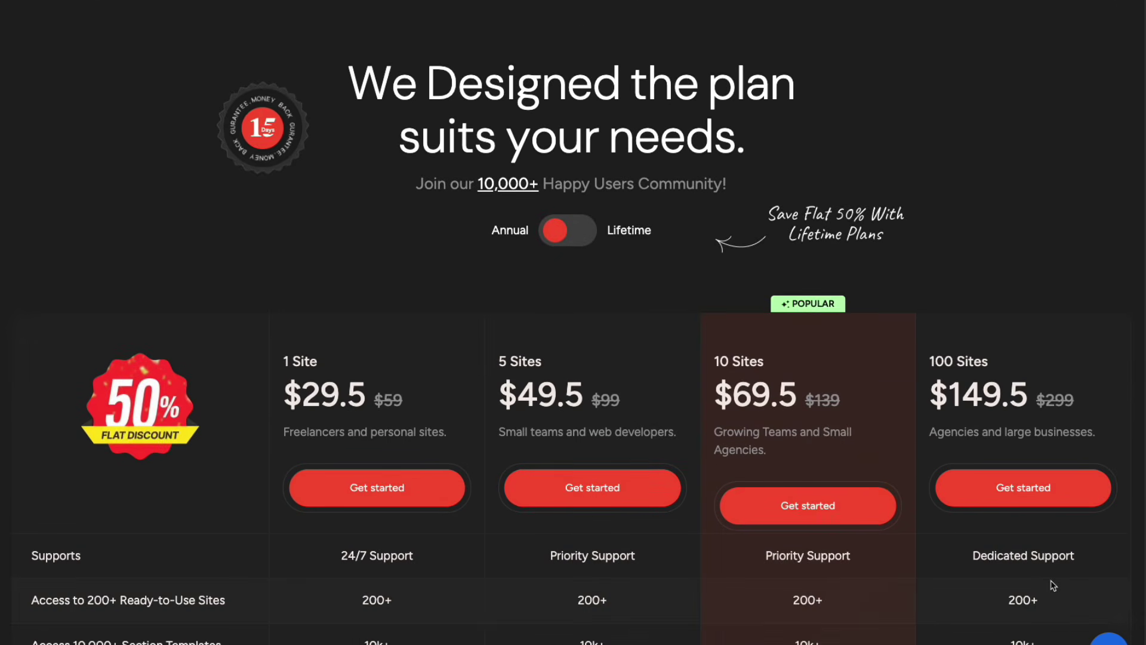
scroll(1053, 585, down, 2)
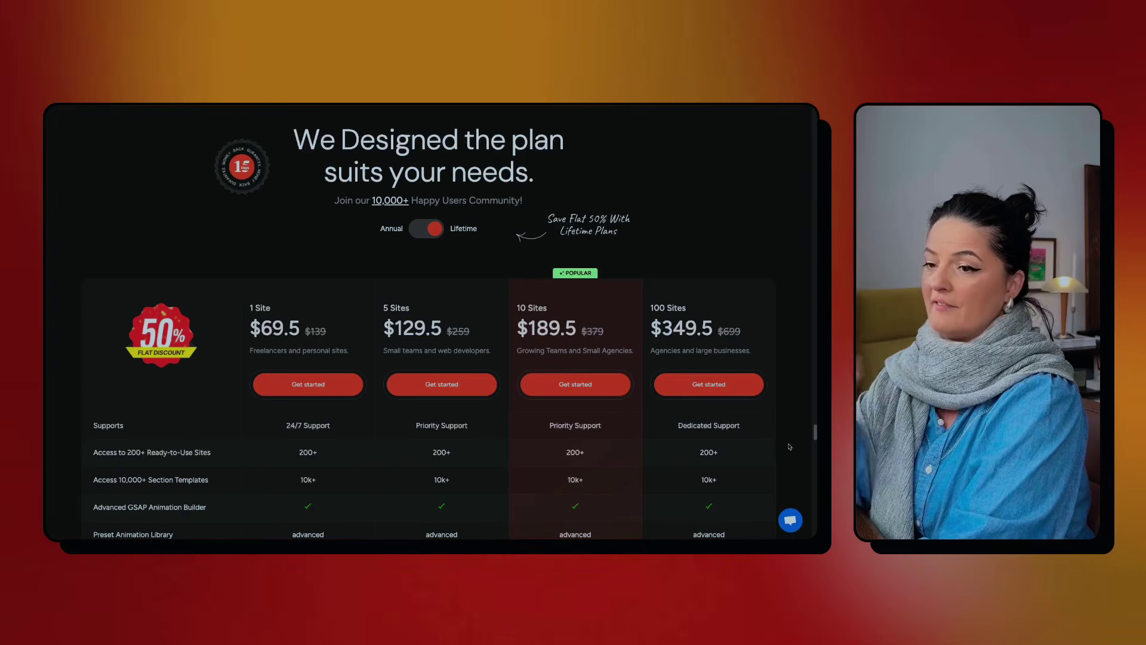
scroll(789, 447, down, 3)
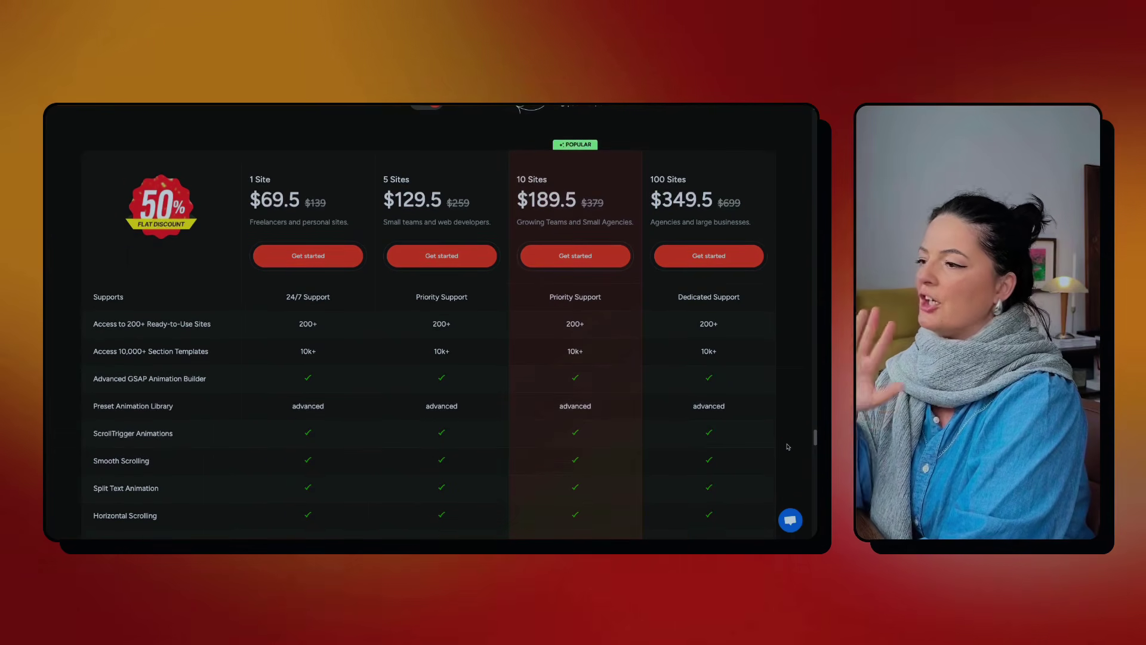
scroll(788, 447, down, 1)
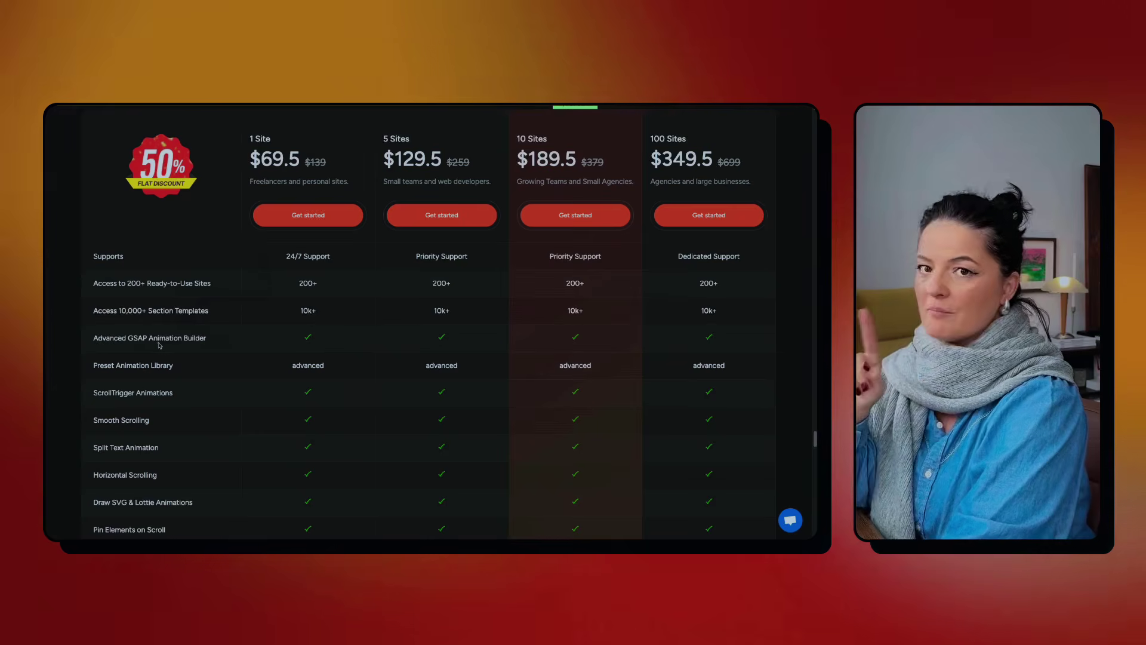
scroll(146, 386, up, 1)
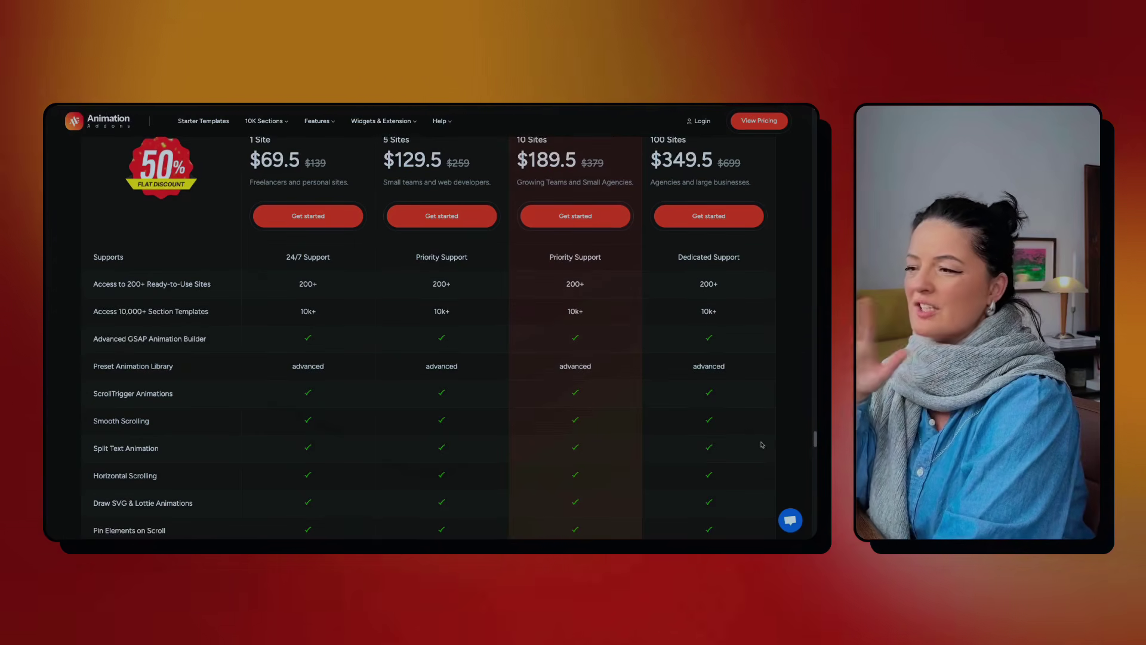
scroll(358, 418, down, 1)
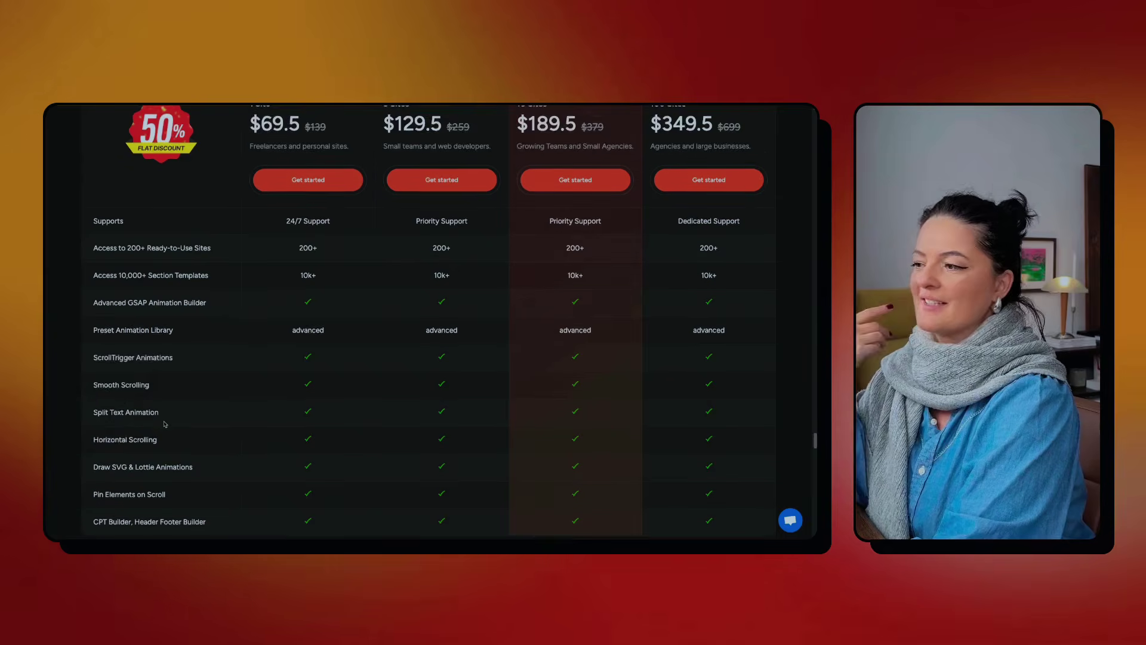
scroll(165, 424, down, 1)
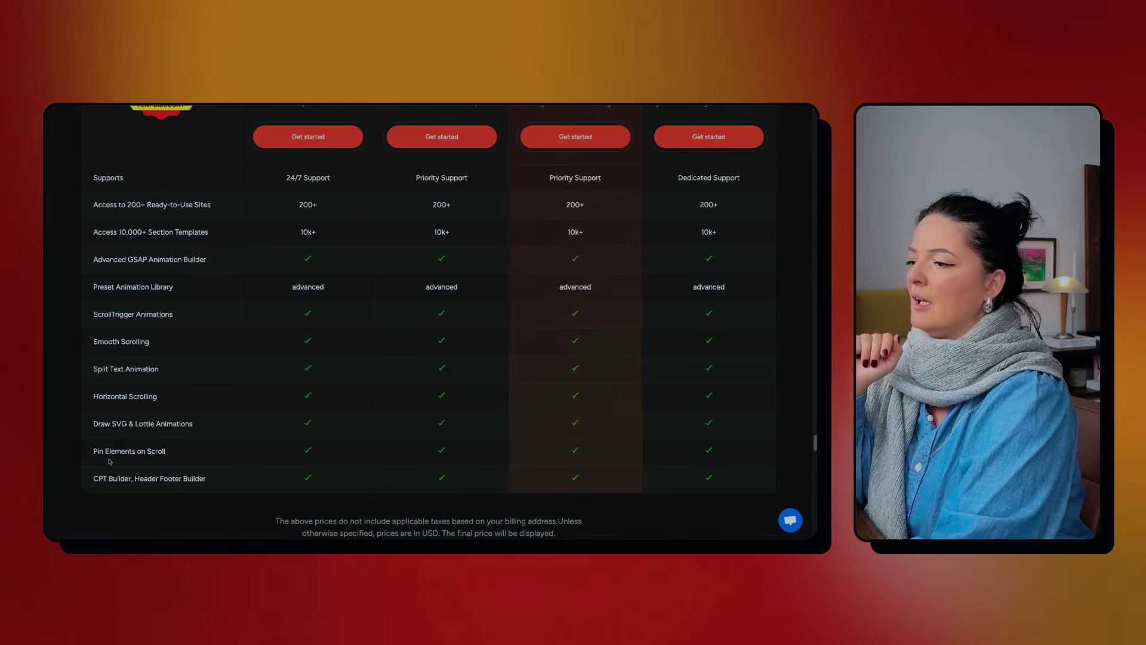
scroll(150, 484, down, 2)
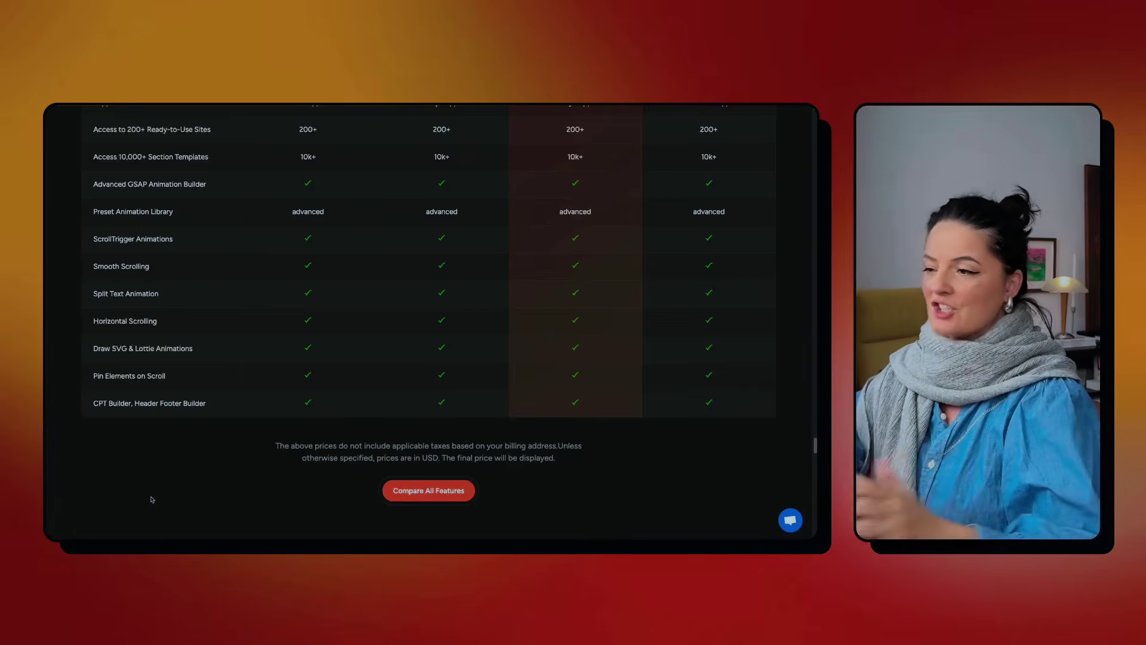
- Read through the user reviews and the FAQ and guidance section near the page's end
scroll(153, 500, down, 5)
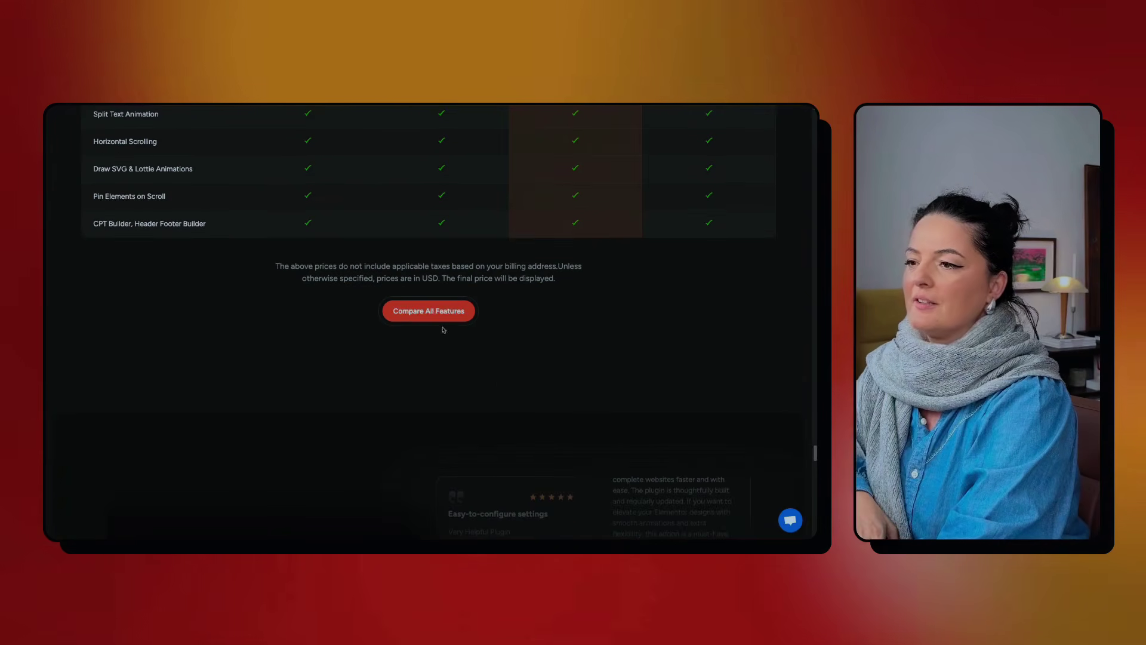
scroll(494, 384, down, 6)
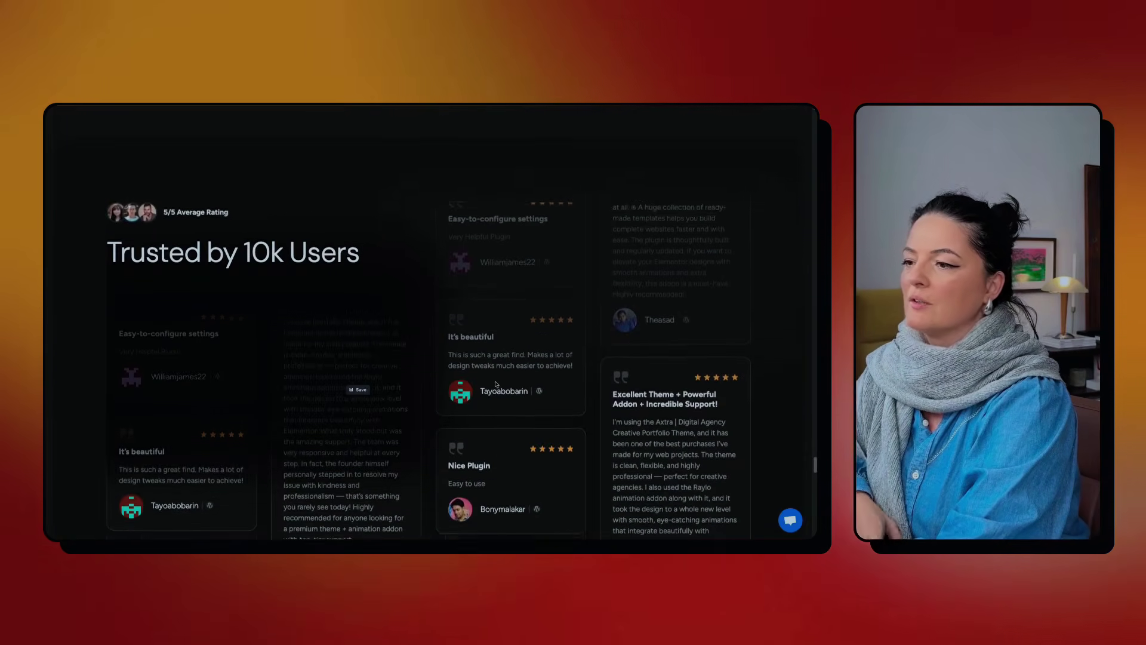
scroll(496, 384, down, 6)
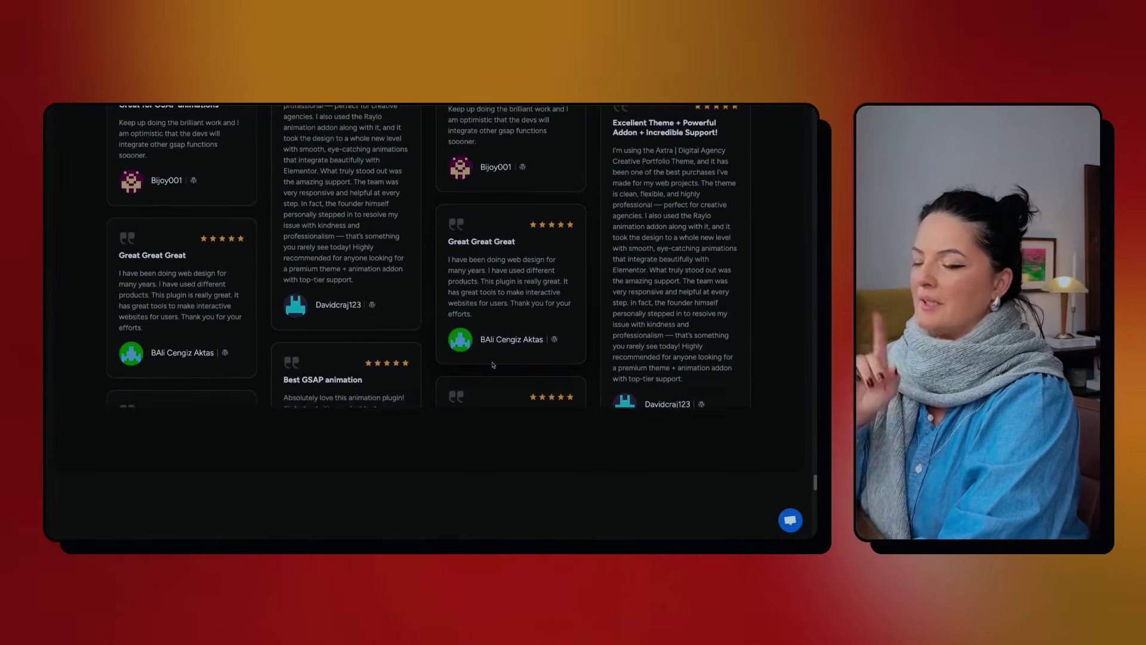
scroll(761, 450, down, 8)
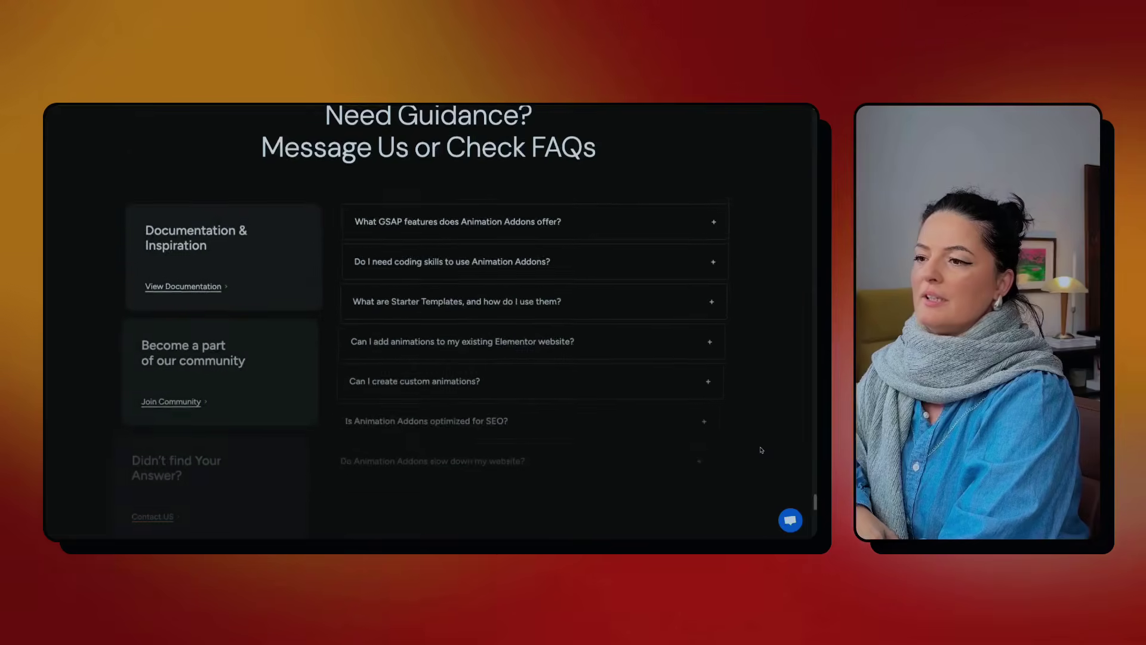
scroll(761, 450, down, 6)
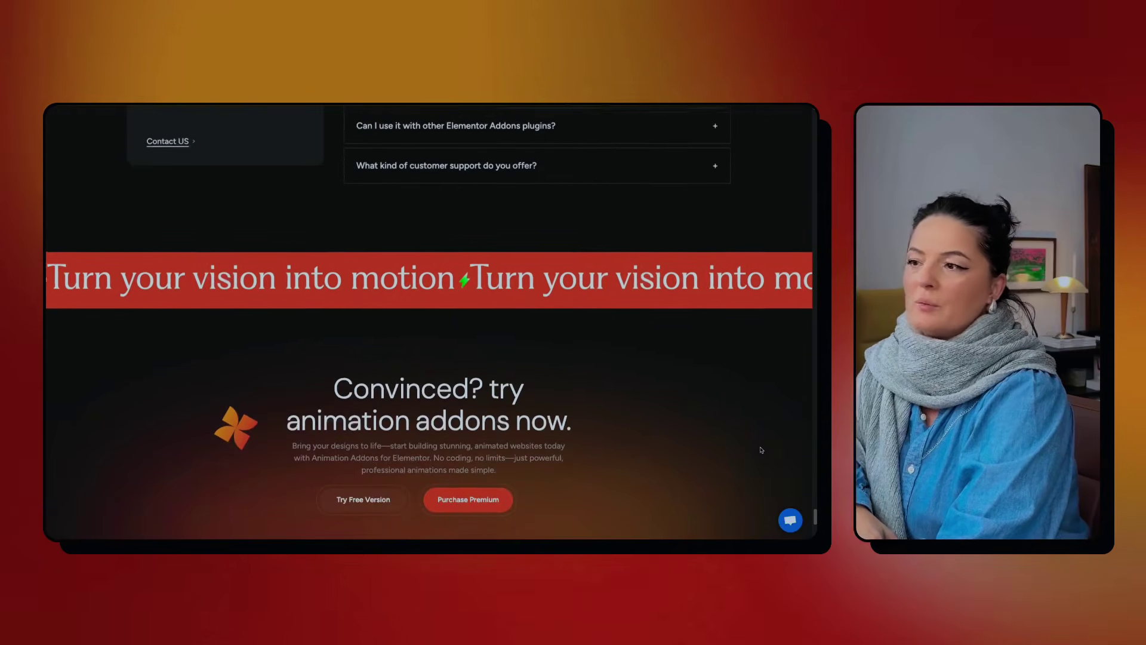
scroll(761, 450, down, 3)
scroll(761, 450, up, 12)
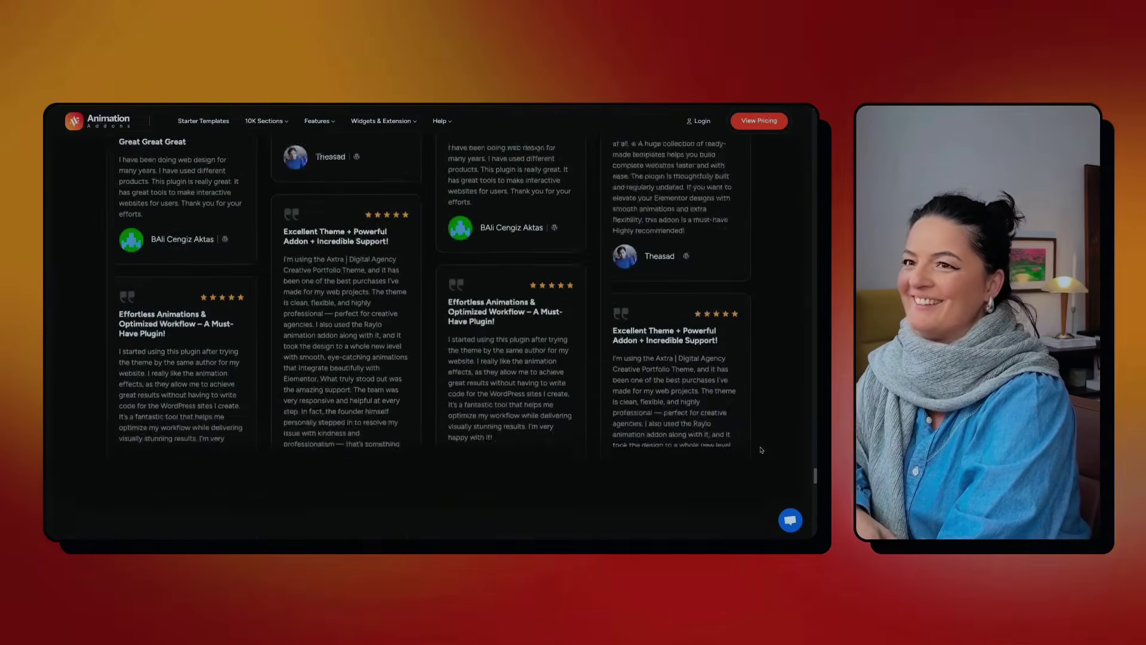
scroll(761, 449, up, 15)
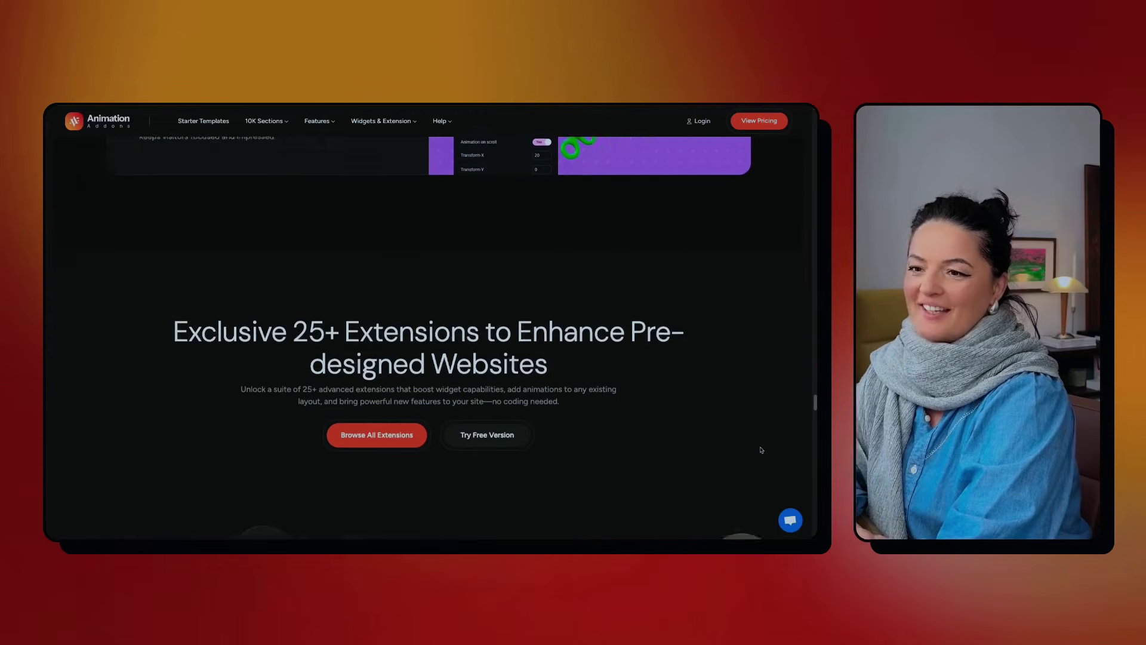
scroll(761, 450, down, 15)
scroll(361, 309, up, 1)
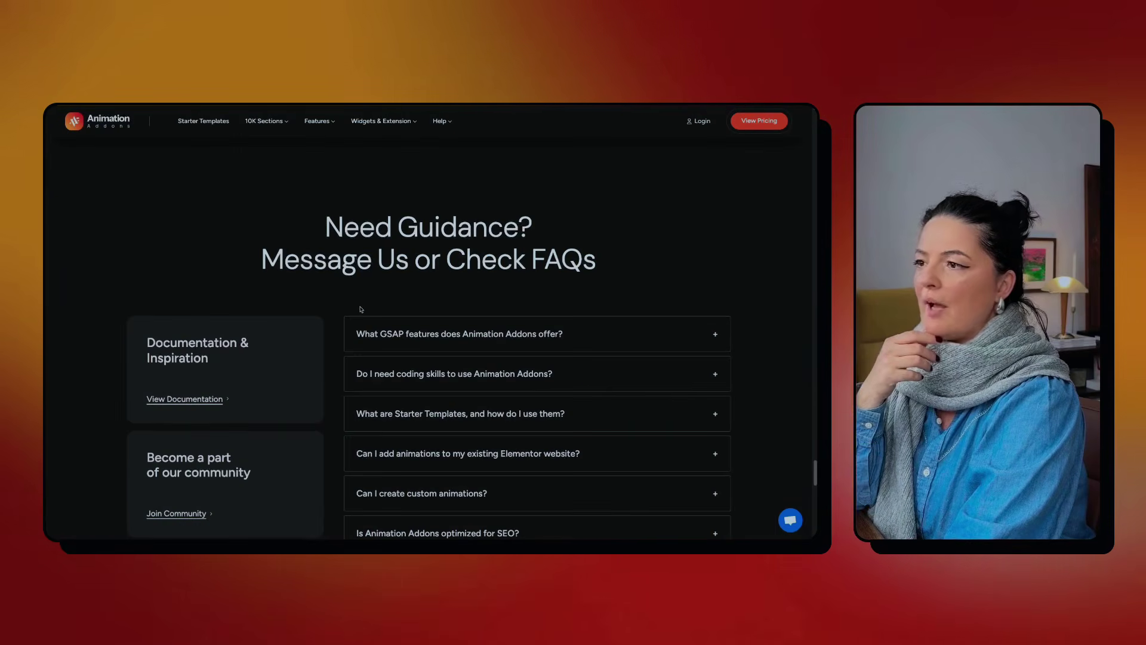
scroll(325, 297, down, 2)
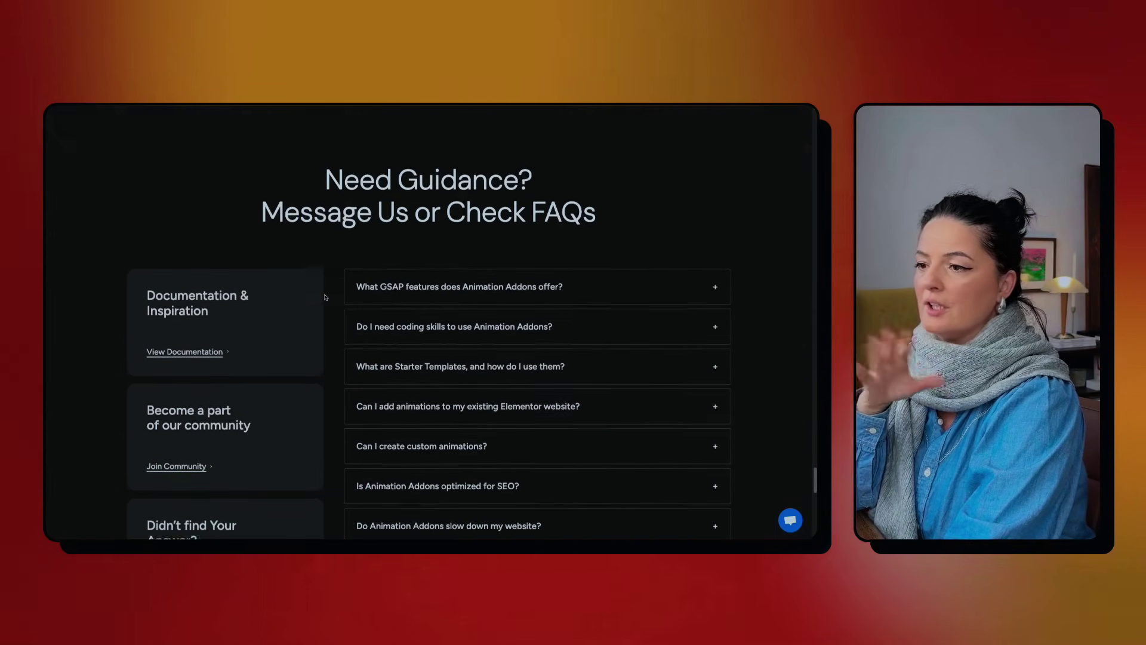
- Read the FAQ answers about which GSAP features Animation Addons offers and whether coding skills are needed
scroll(325, 298, down, 2)
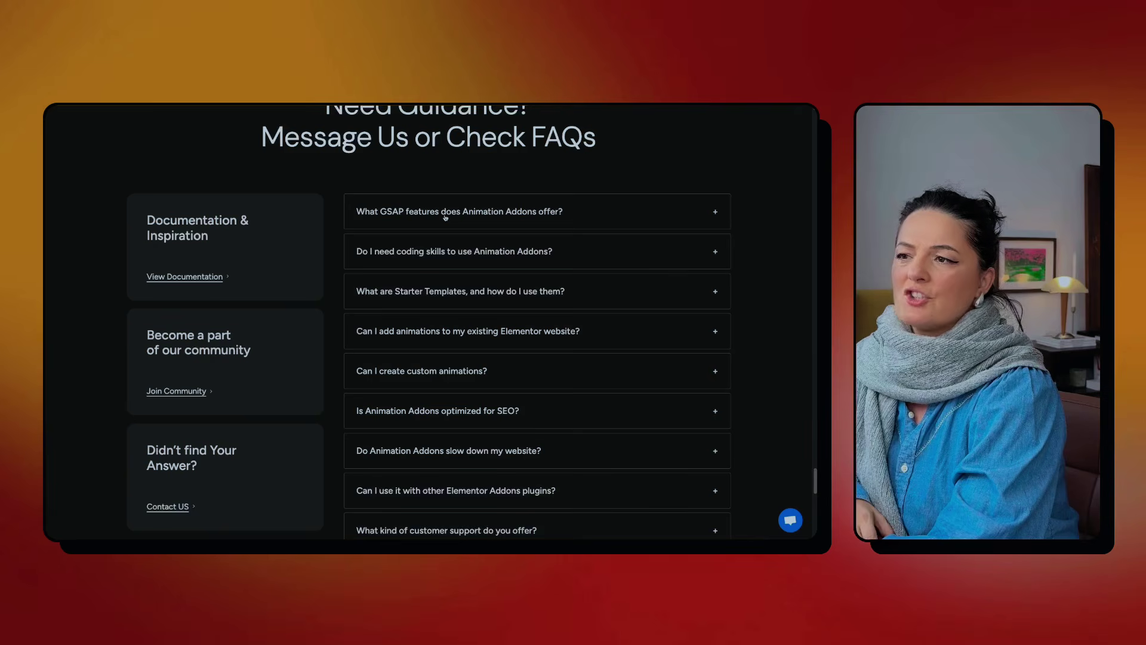
click(444, 216)
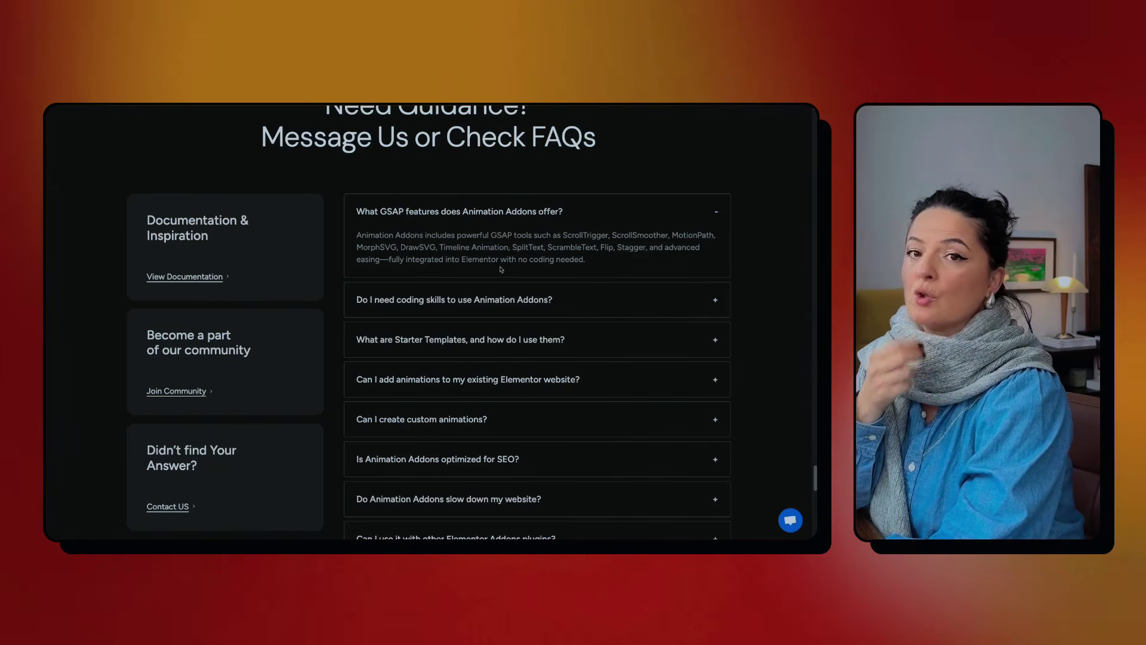
click(421, 304)
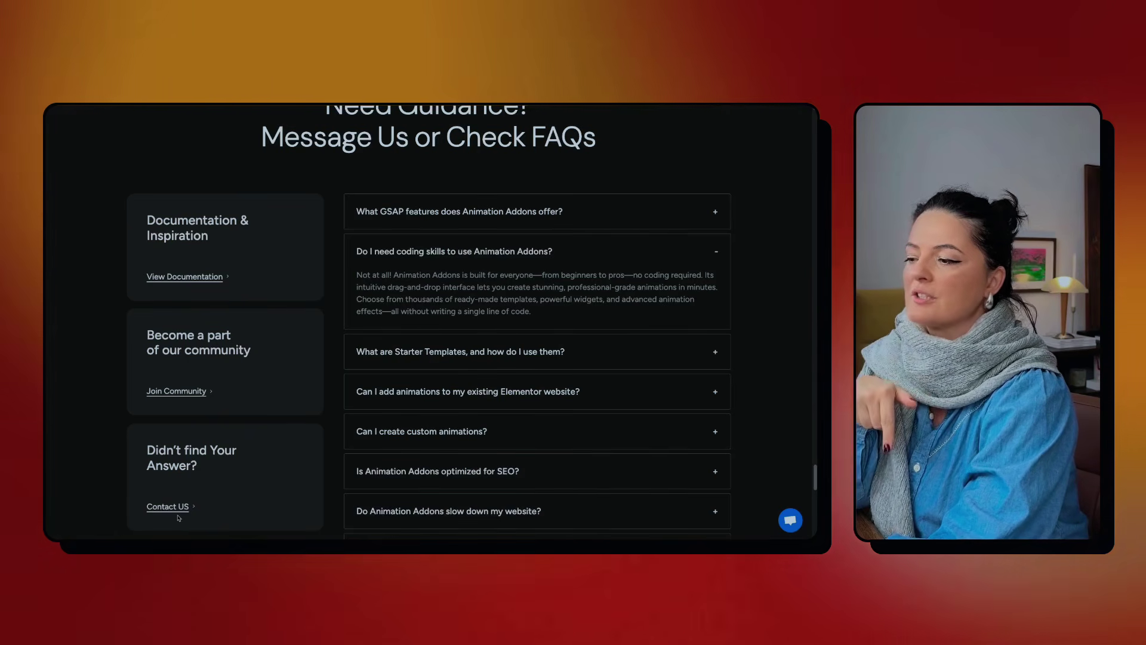
- Look through the Documentation & Support Guide's topics and open the full list of GSAP Extensions articles
click(190, 278)
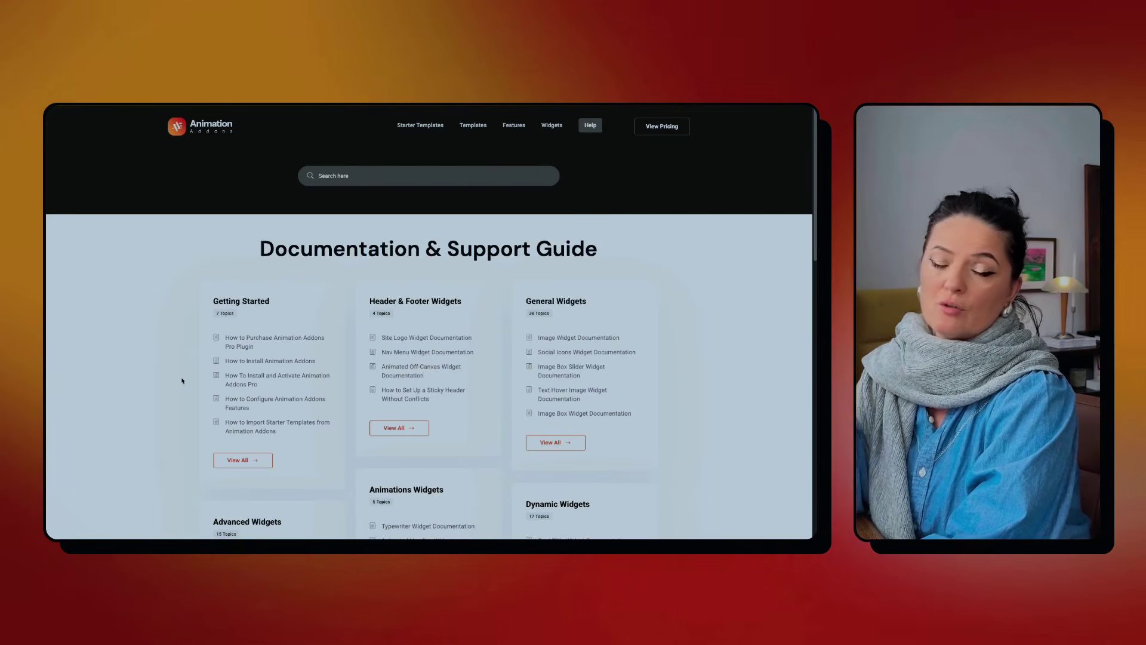
scroll(177, 379, down, 5)
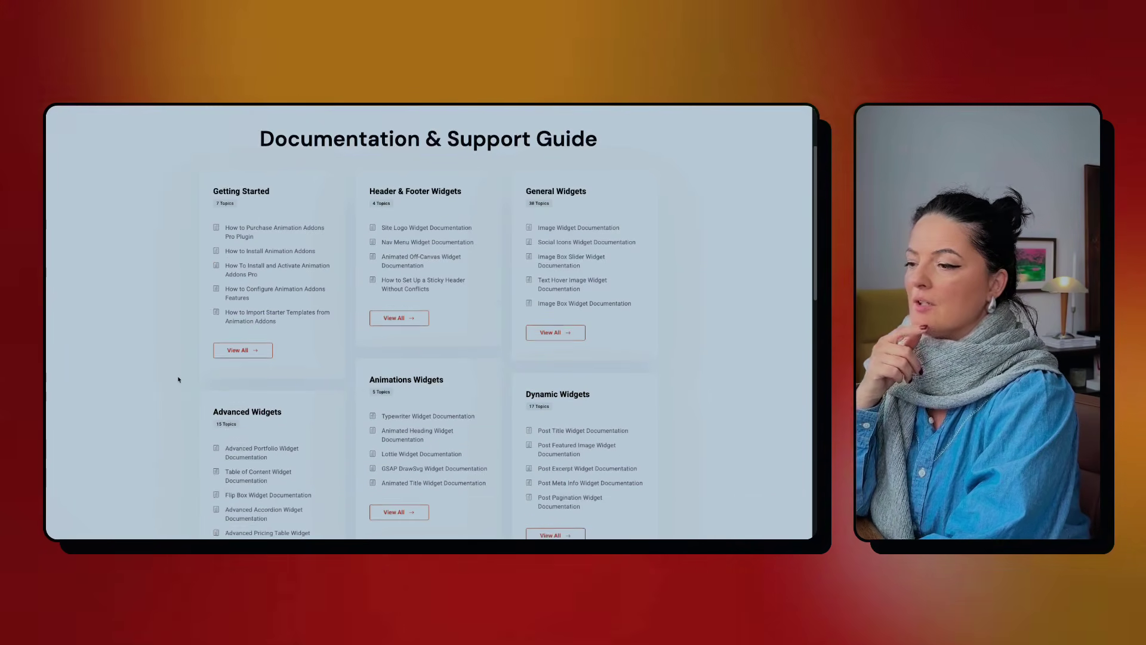
scroll(178, 380, down, 3)
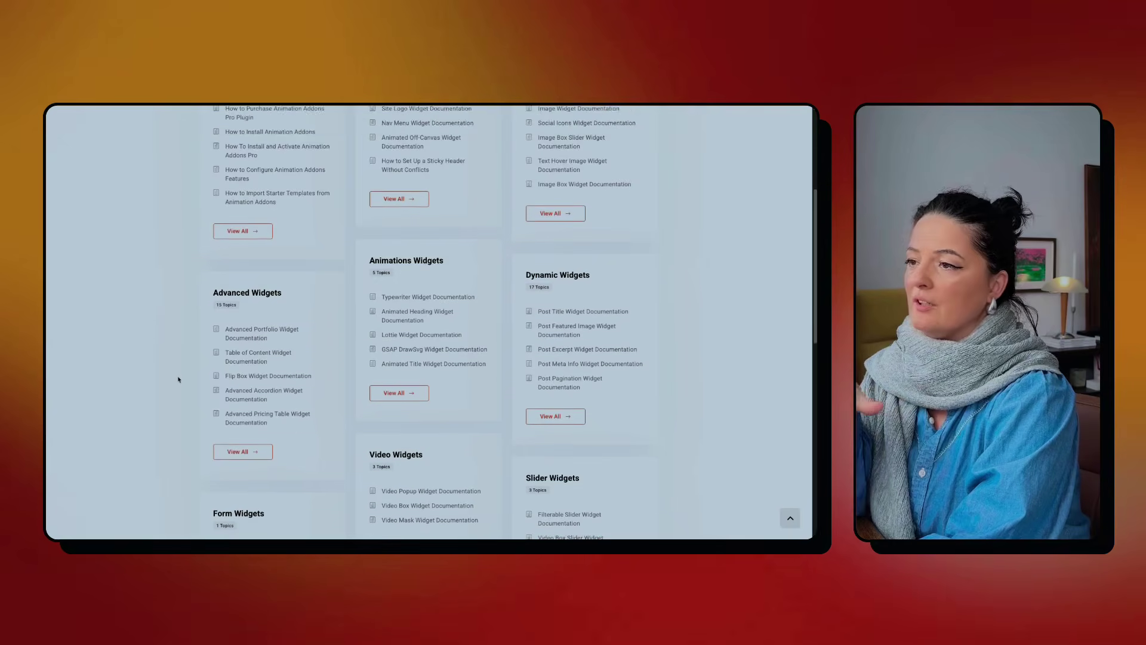
scroll(179, 379, down, 3)
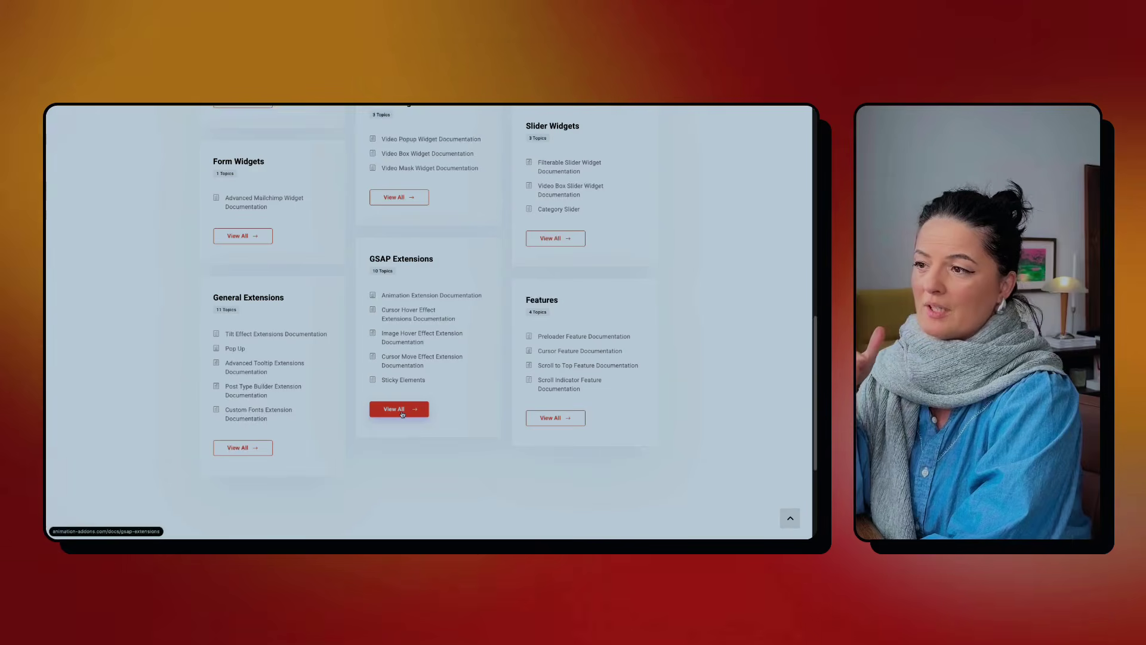
click(402, 411)
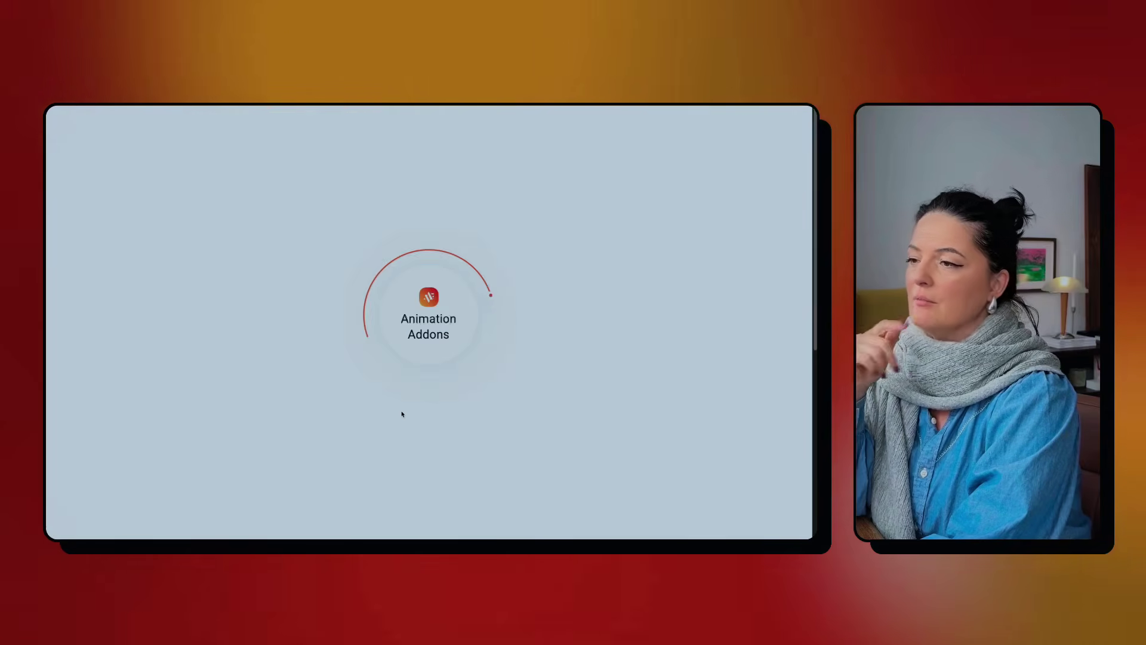
scroll(689, 425, down, 4)
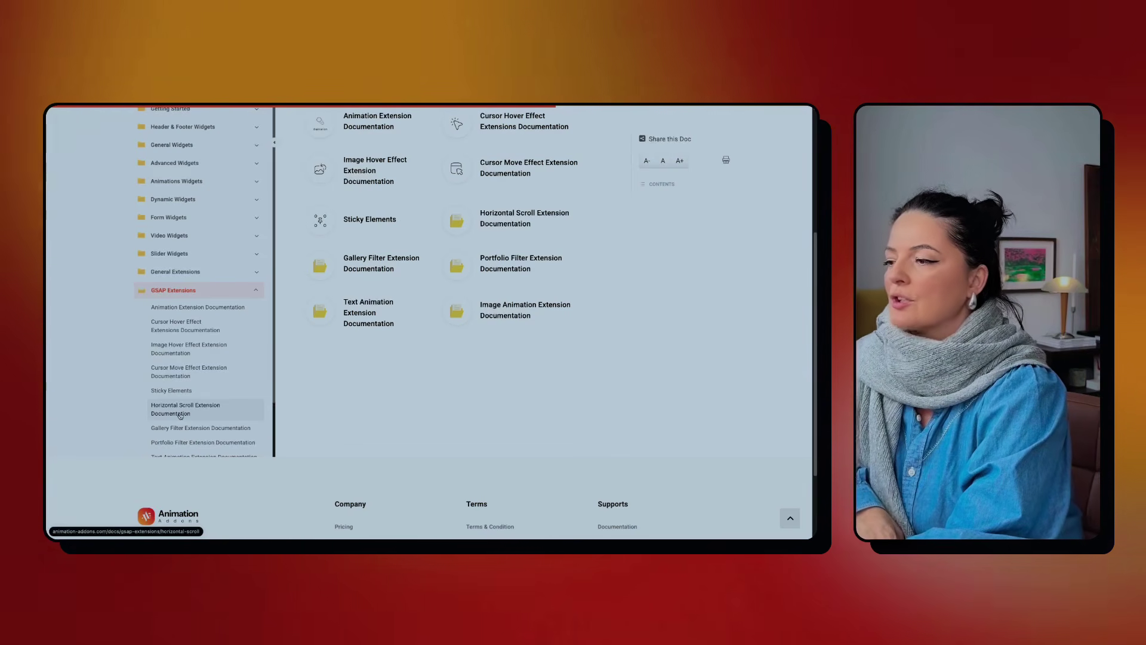
- Open the Horizontal Scroll Extension documentation and read its requirements, activation instructions and setup steps
click(181, 414)
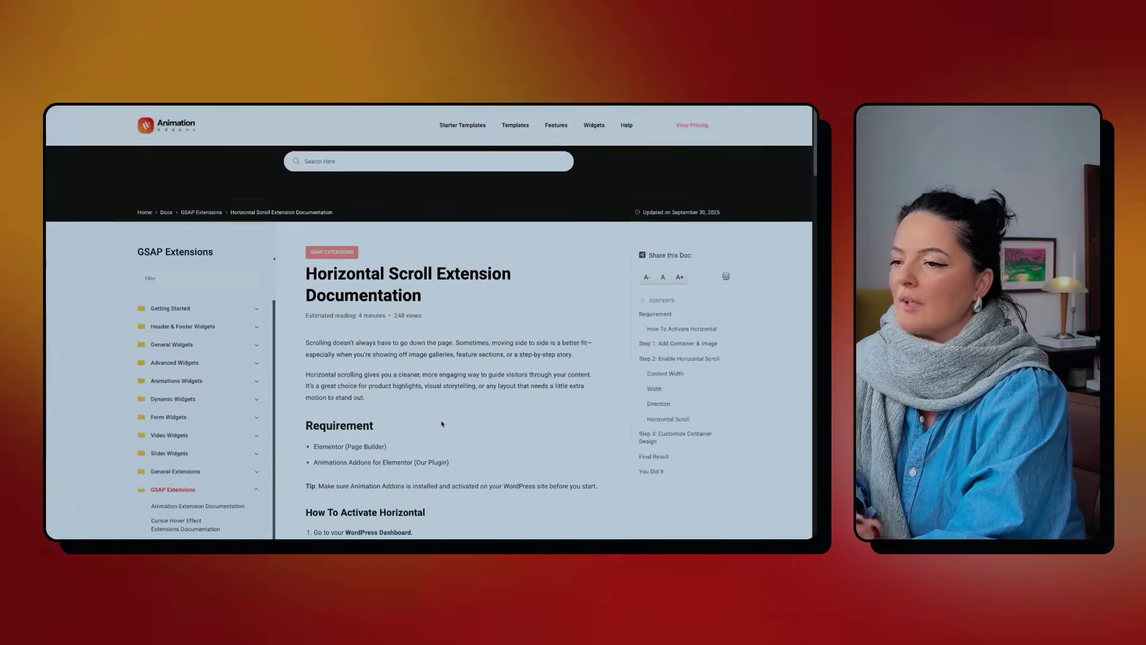
scroll(636, 431, down, 3)
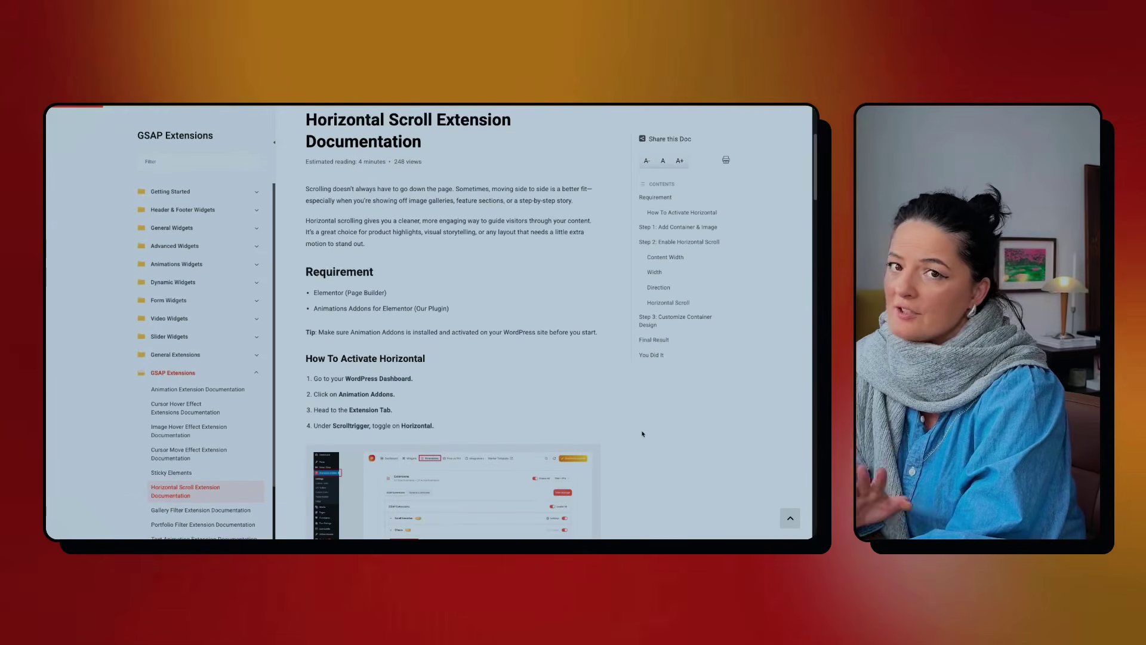
scroll(642, 434, down, 1)
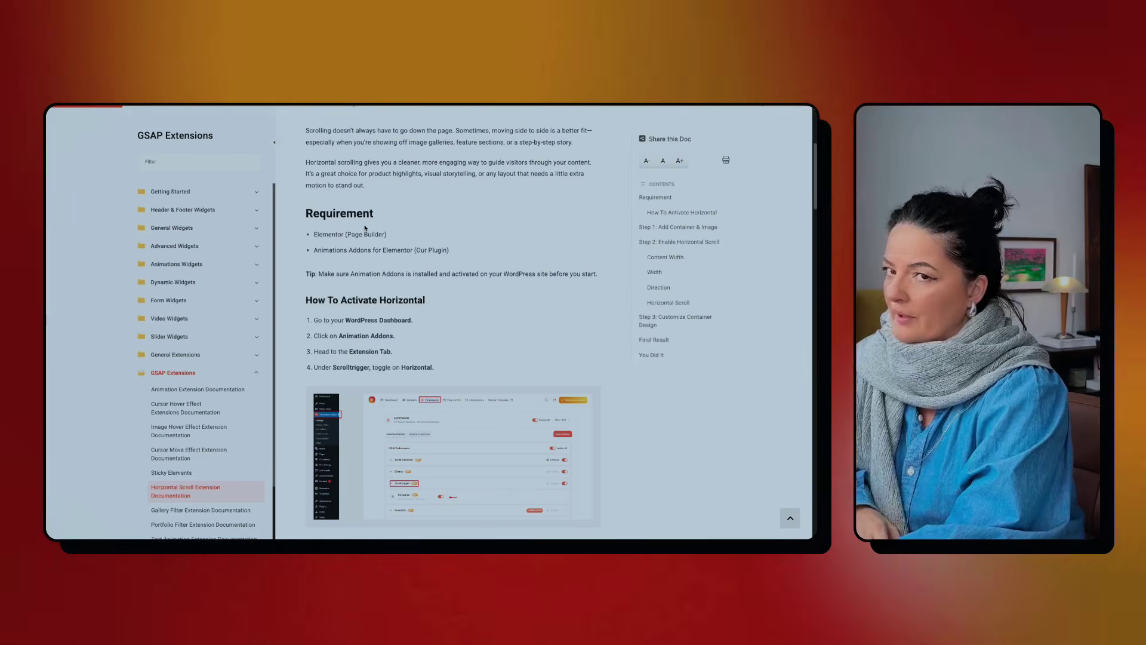
scroll(668, 460, down, 1)
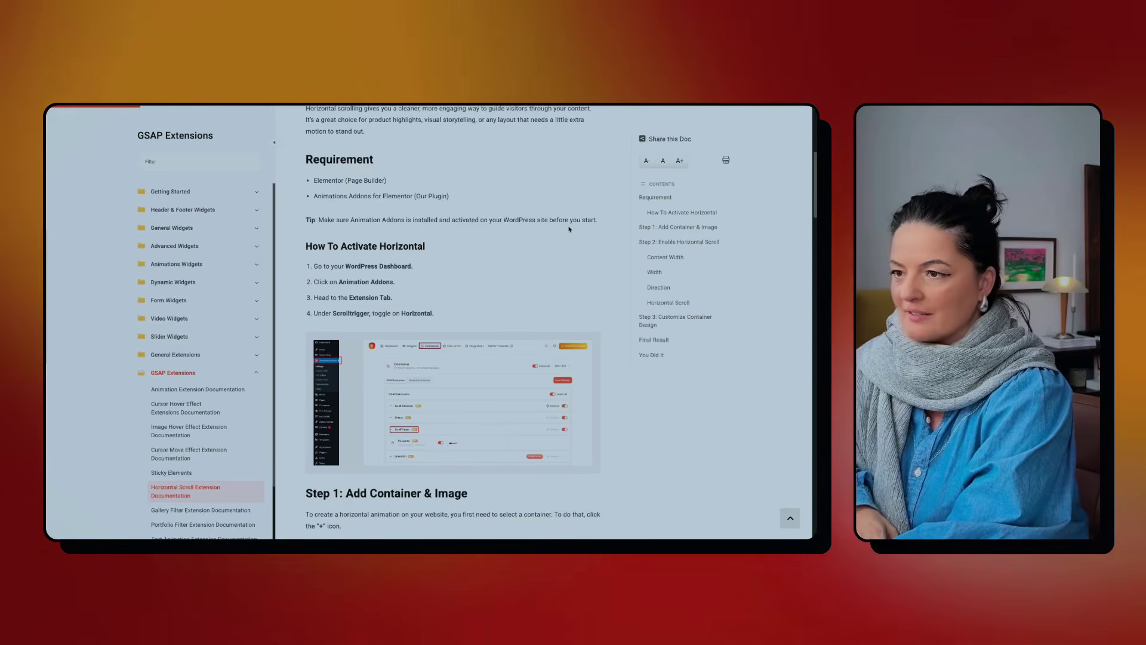
scroll(621, 392, down, 2)
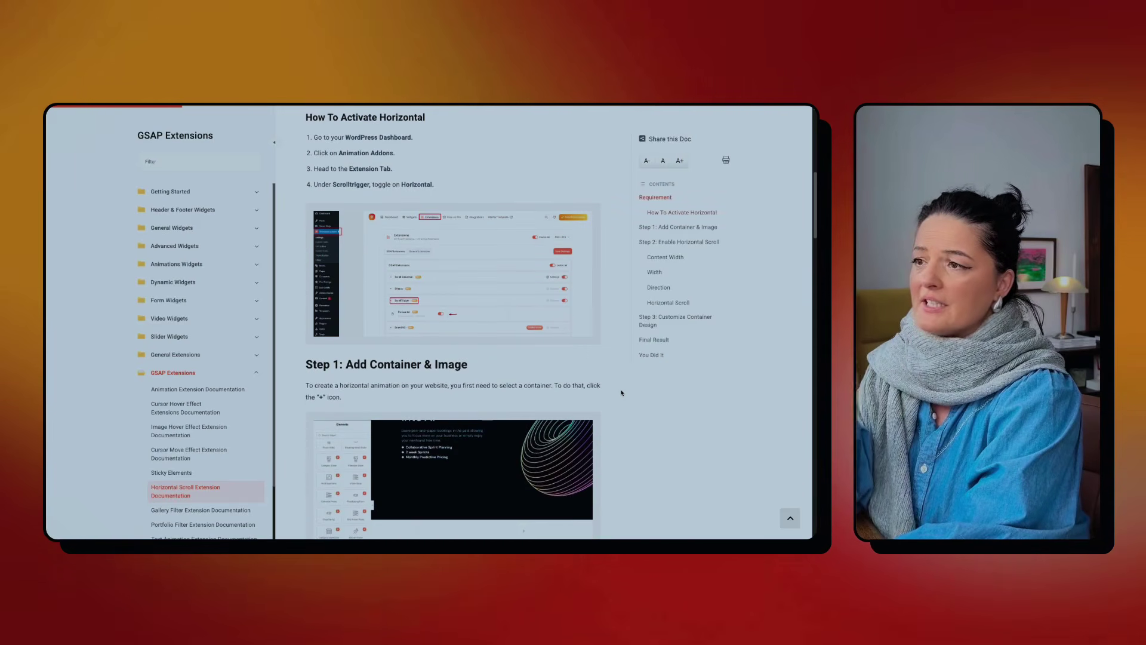
scroll(621, 393, down, 6)
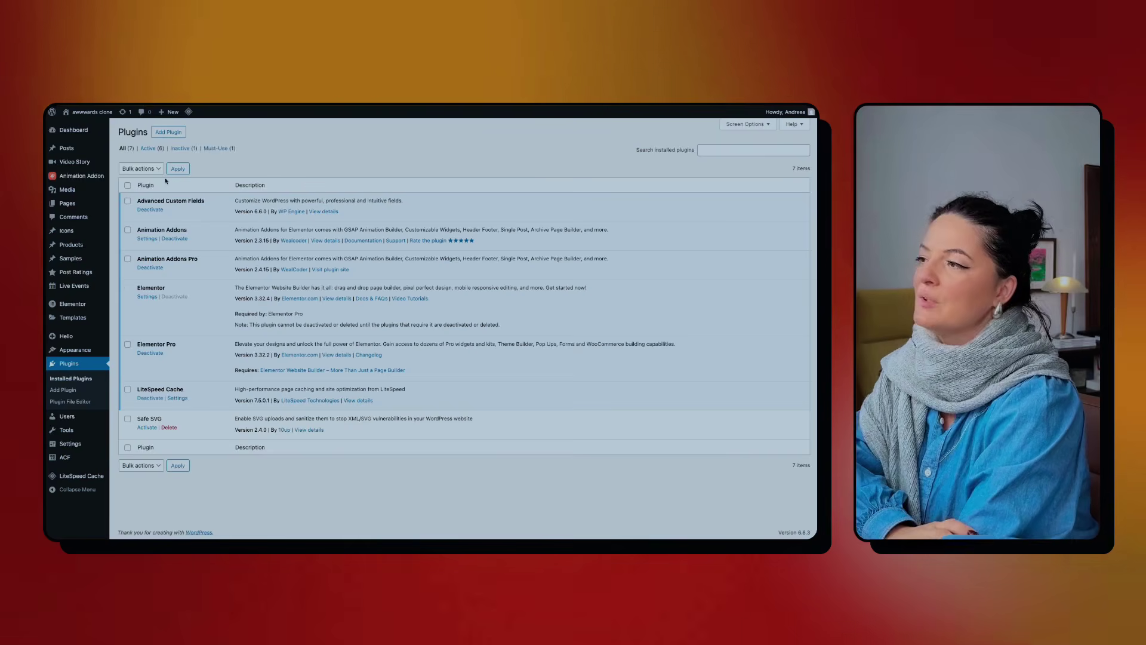
- In the WordPress admin, search the plugin directory for "animation addons" and show the zip upload form for plugins
mouse_move(96, 174)
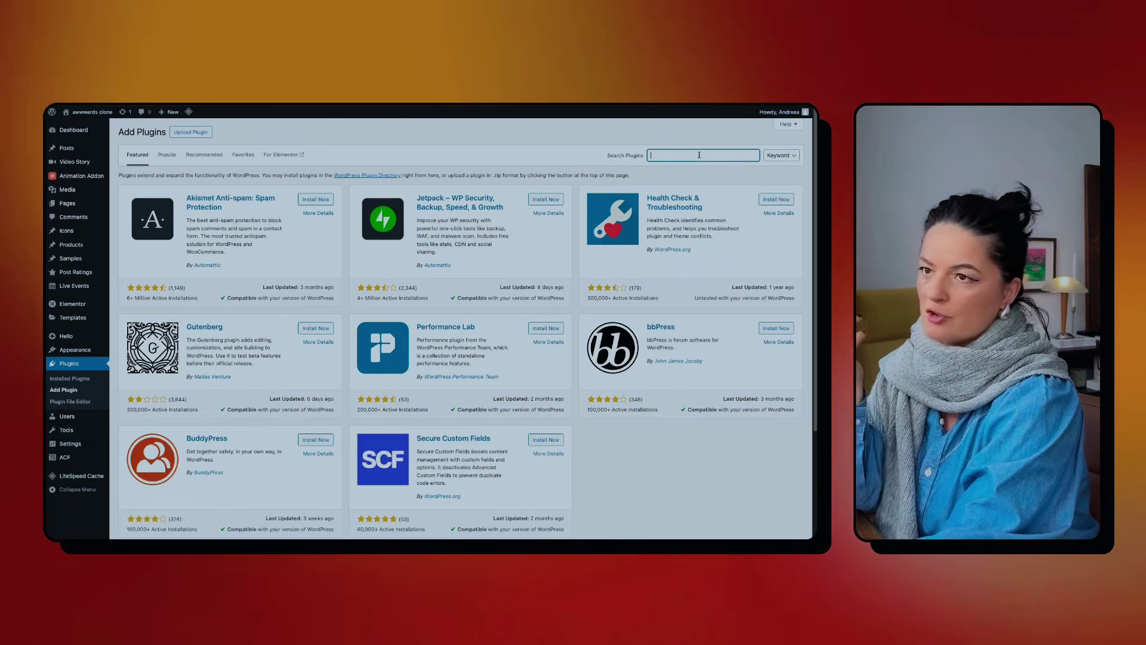
click(699, 155)
text(animation)
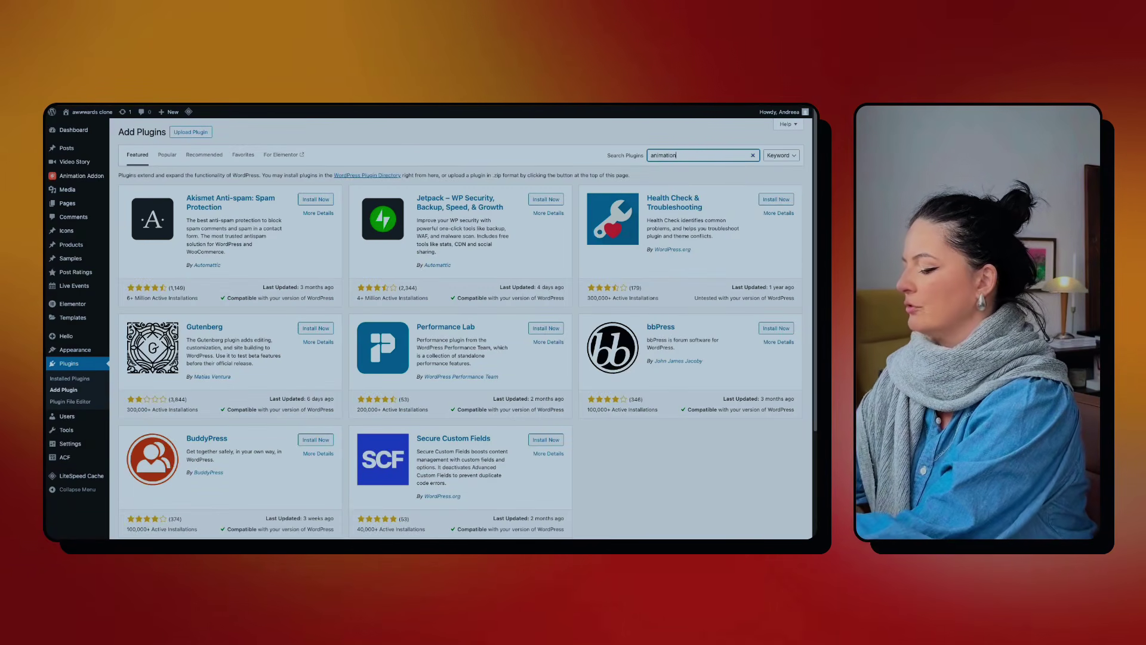
text( addons)
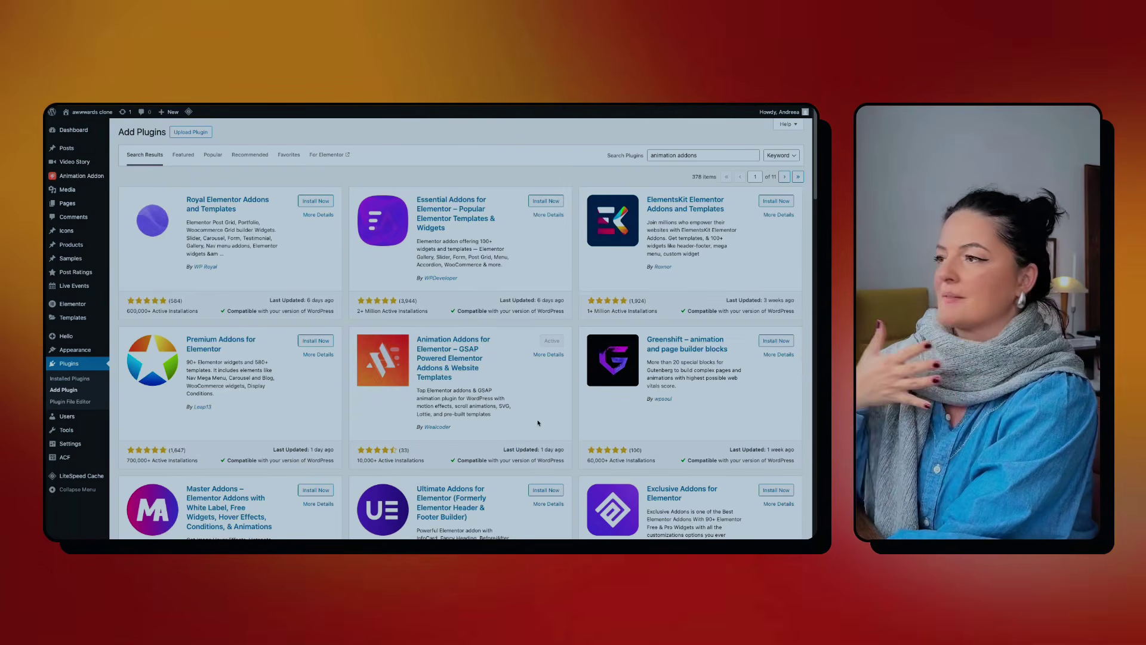
click(191, 132)
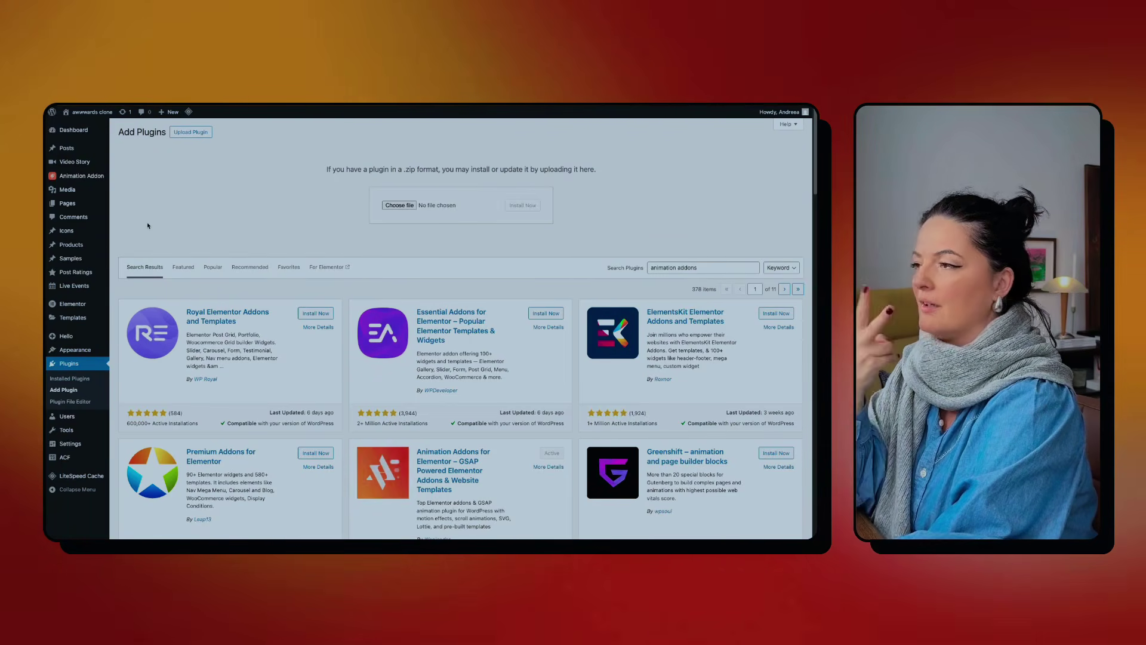
- Open the Animation Addon settings, accept the setup wizard's data collection terms and proceed to widget activation
mouse_move(72, 180)
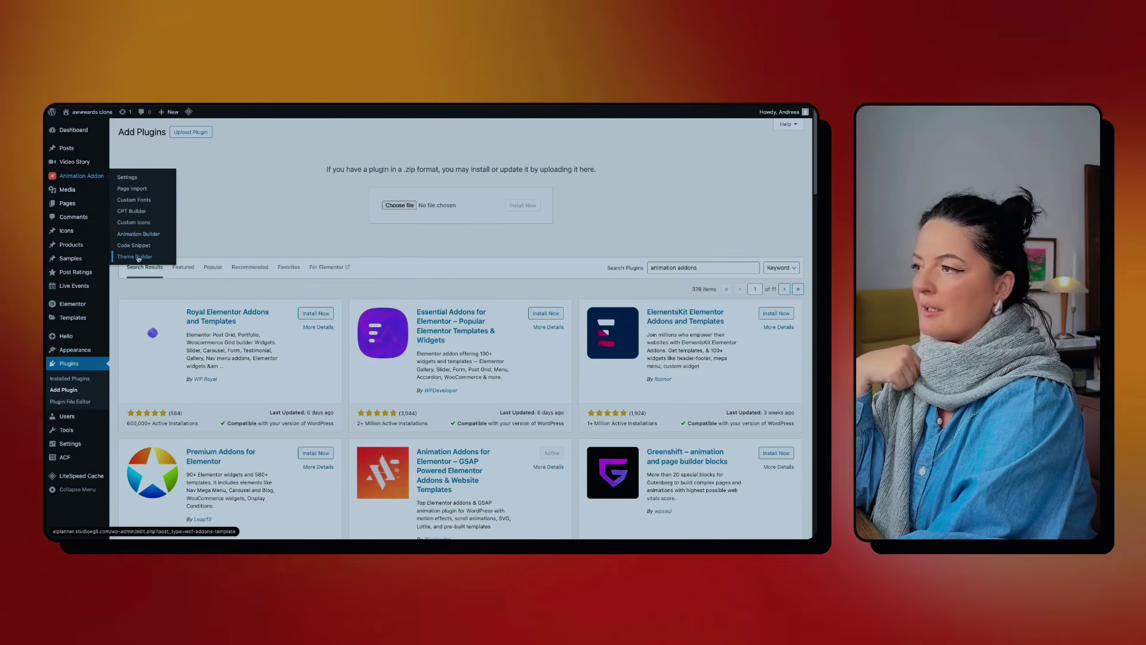
click(128, 177)
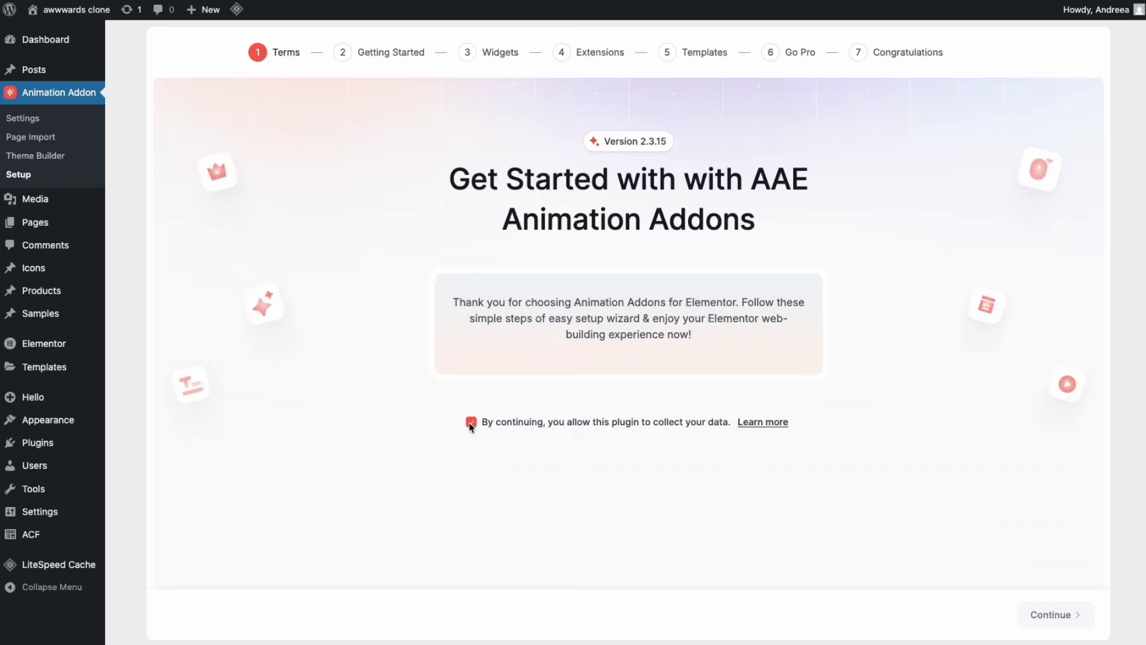
click(1021, 618)
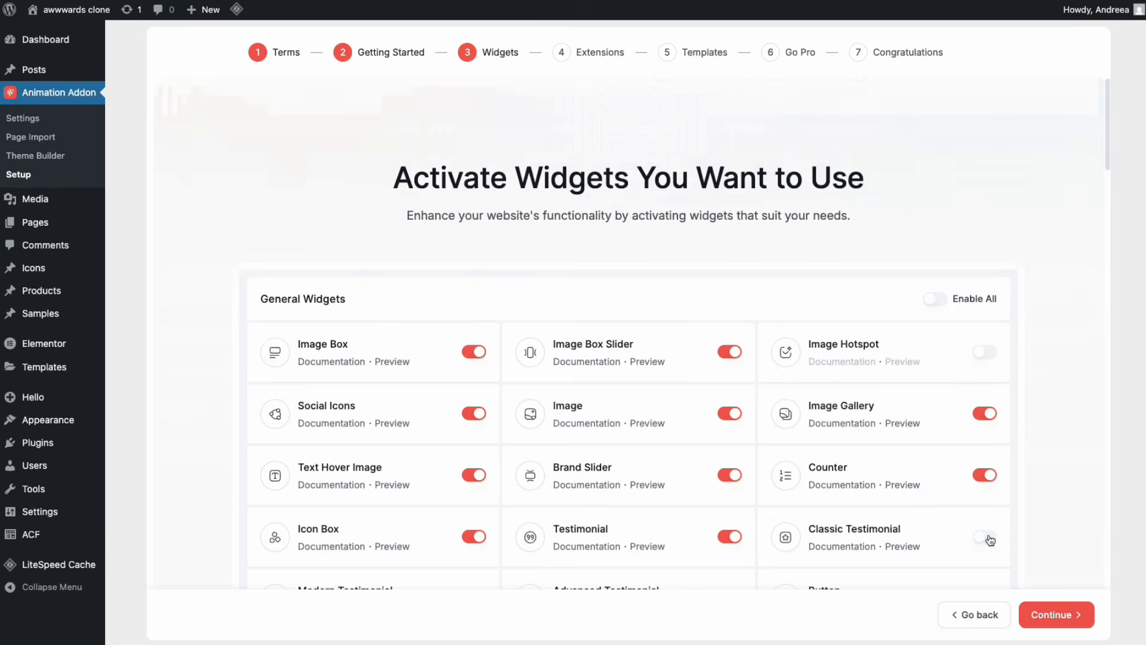
- Look through the available widgets, enable all General Widgets and proceed to the extensions stage
scroll(1066, 451, down, 15)
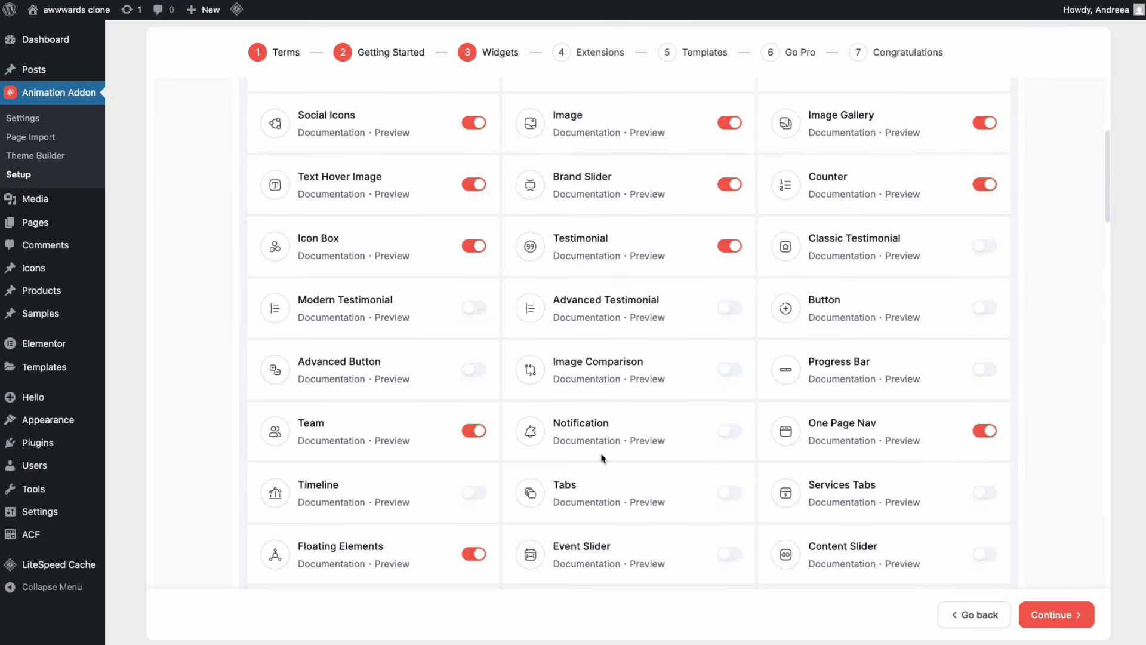
scroll(860, 427, down, 15)
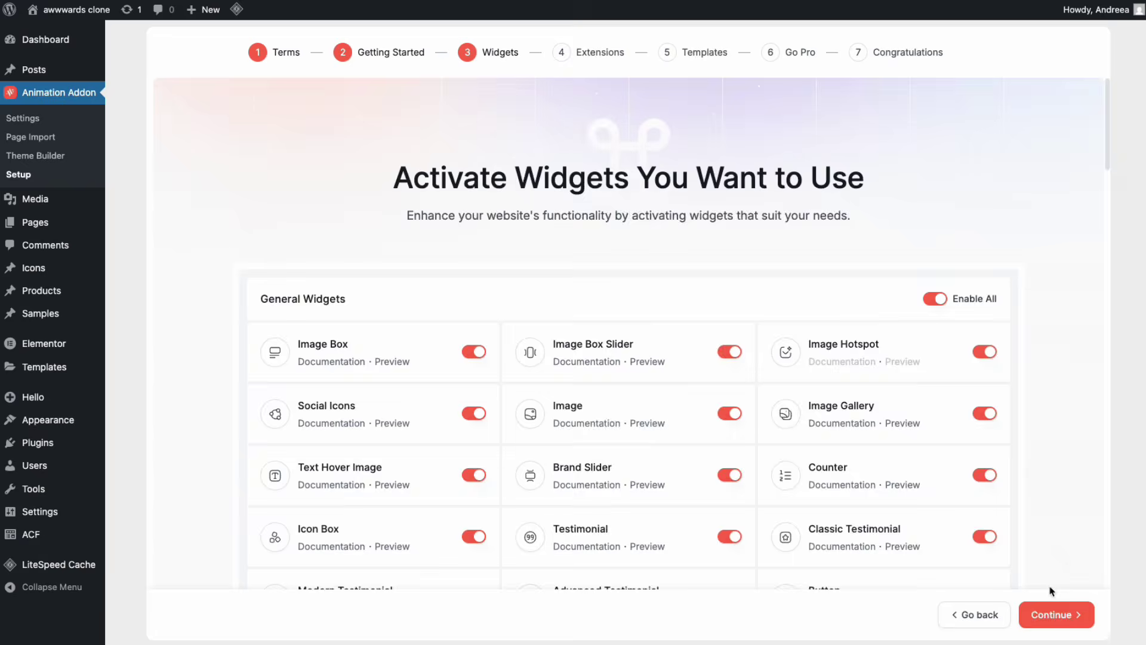
click(1055, 616)
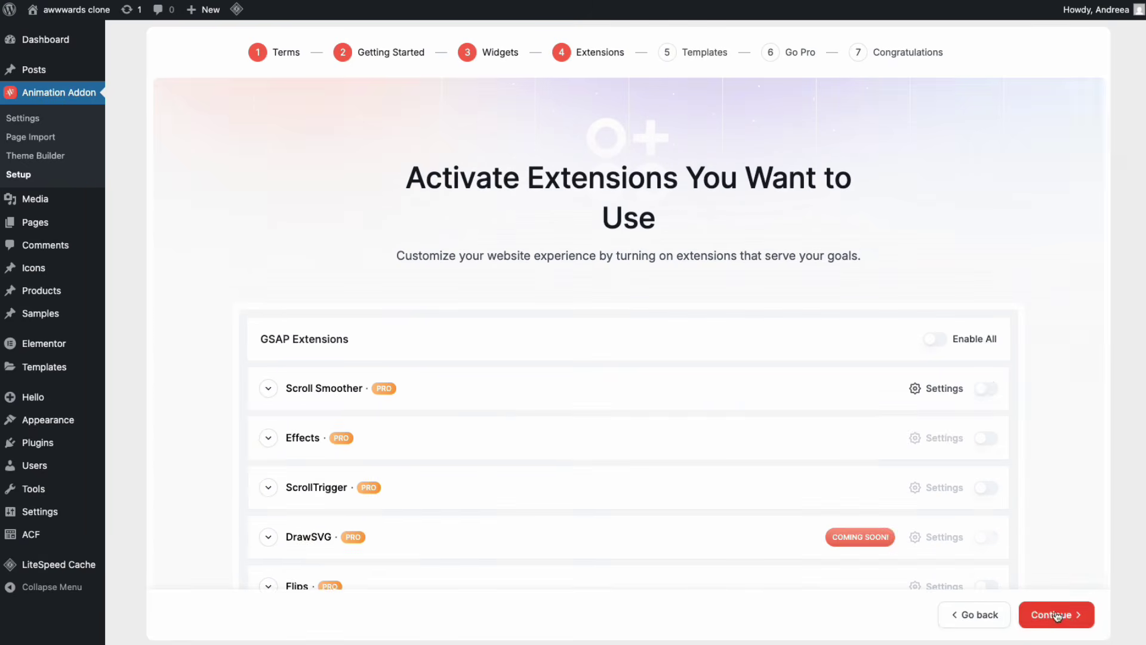
- Enable Scroll Smoother and all the other GSAP extensions, and proceed through the templates stage to Go Pro
click(992, 390)
click(935, 339)
scroll(896, 478, down, 9)
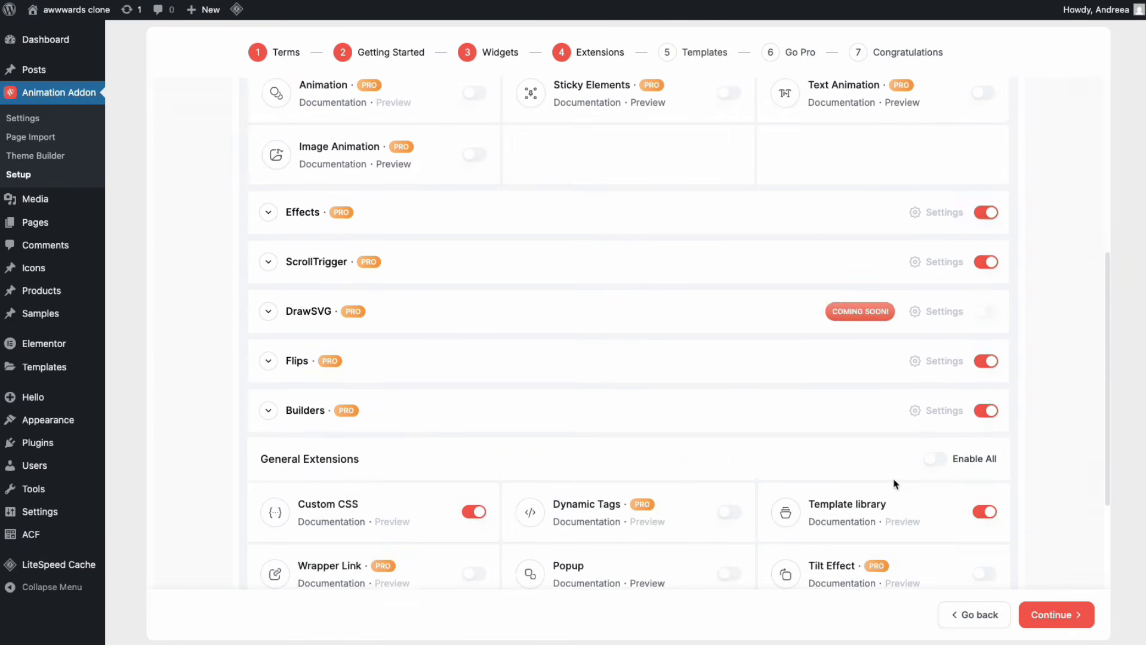
click(1052, 615)
click(1052, 615)
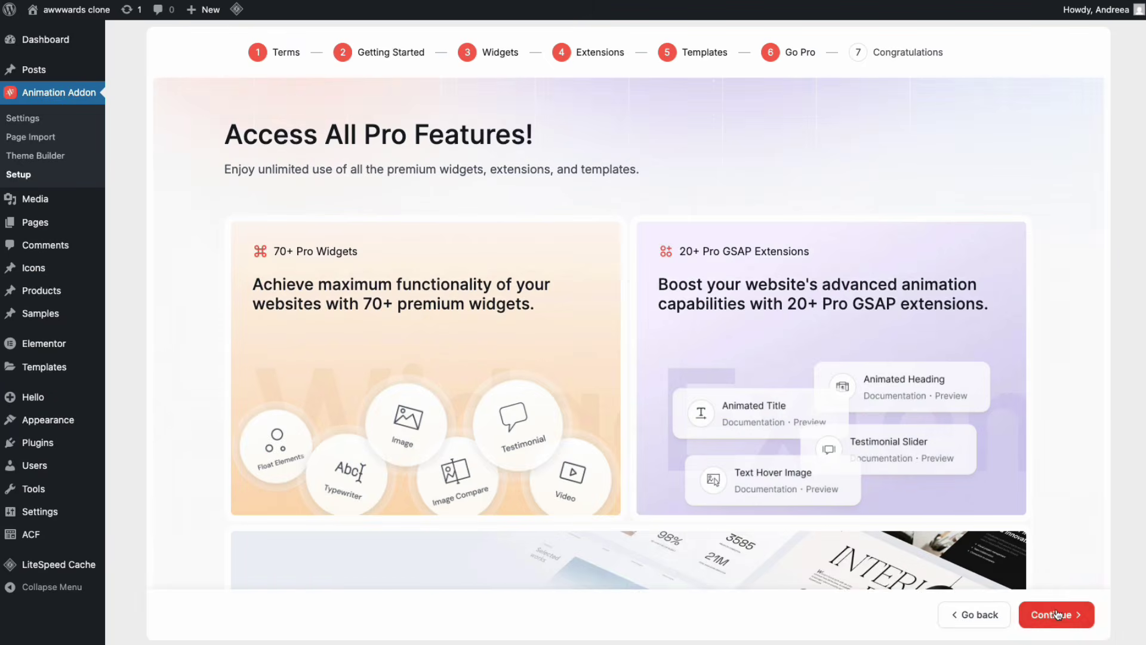
- Look over the Pro widgets, GSAP extensions and prebuilt websites overview, and finish the setup wizard
scroll(1045, 476, down, 3)
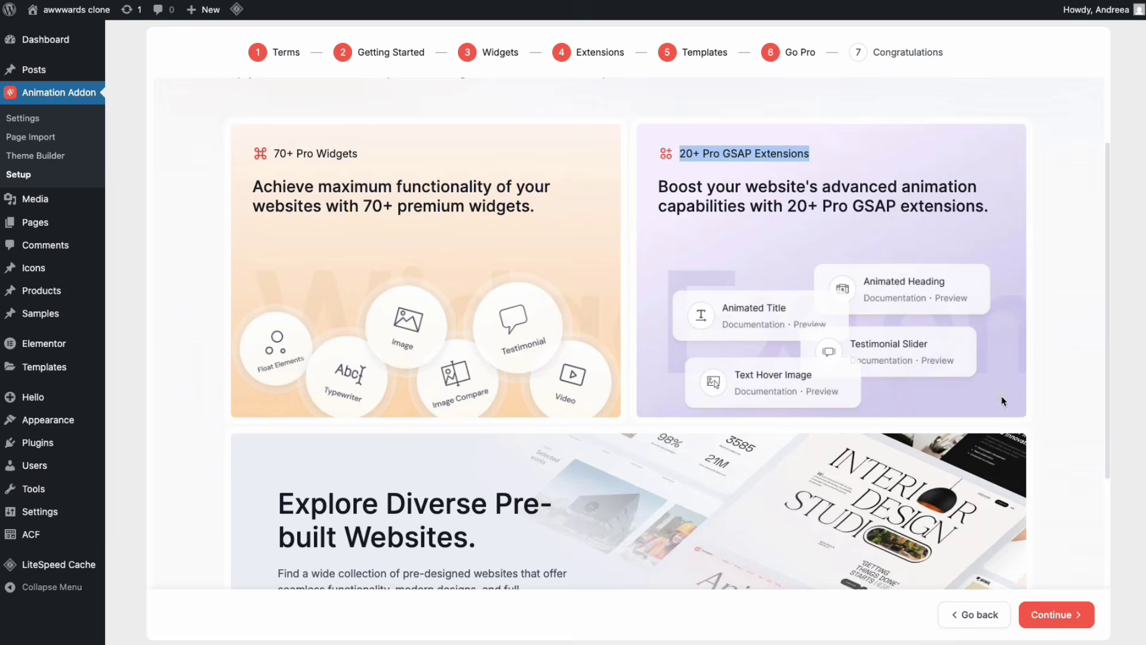
scroll(1003, 401, down, 5)
click(1055, 615)
click(663, 383)
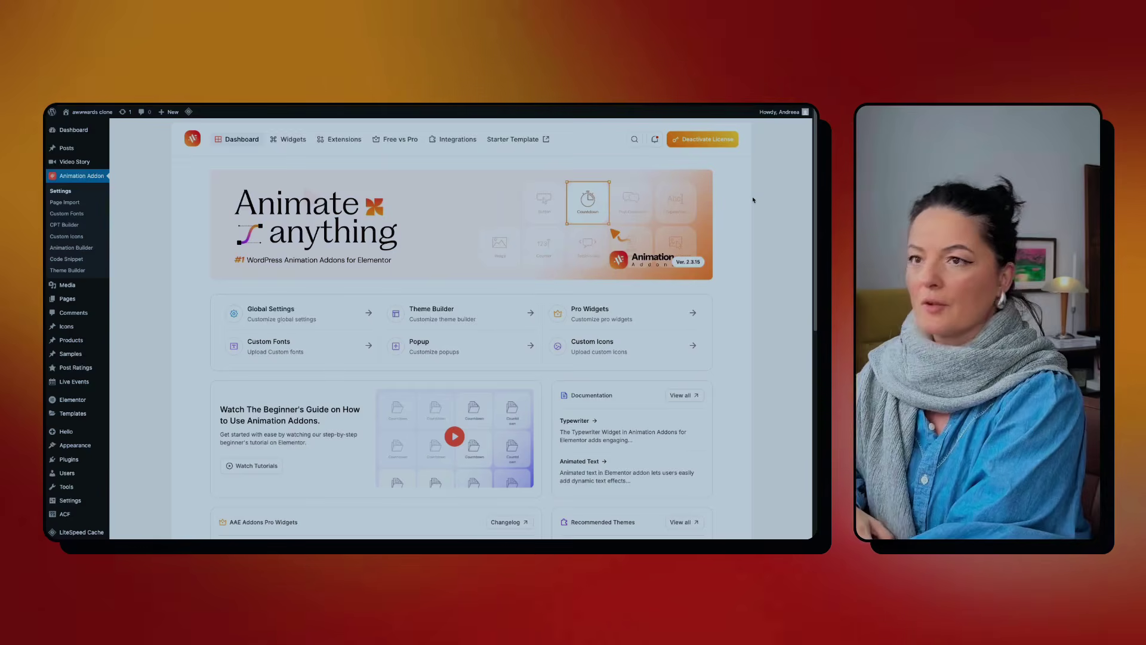
- Review the Animation Addon dashboard, including its customization shortcuts, documentation, Pro widgets, recommended themes and support options
scroll(146, 297, down, 1)
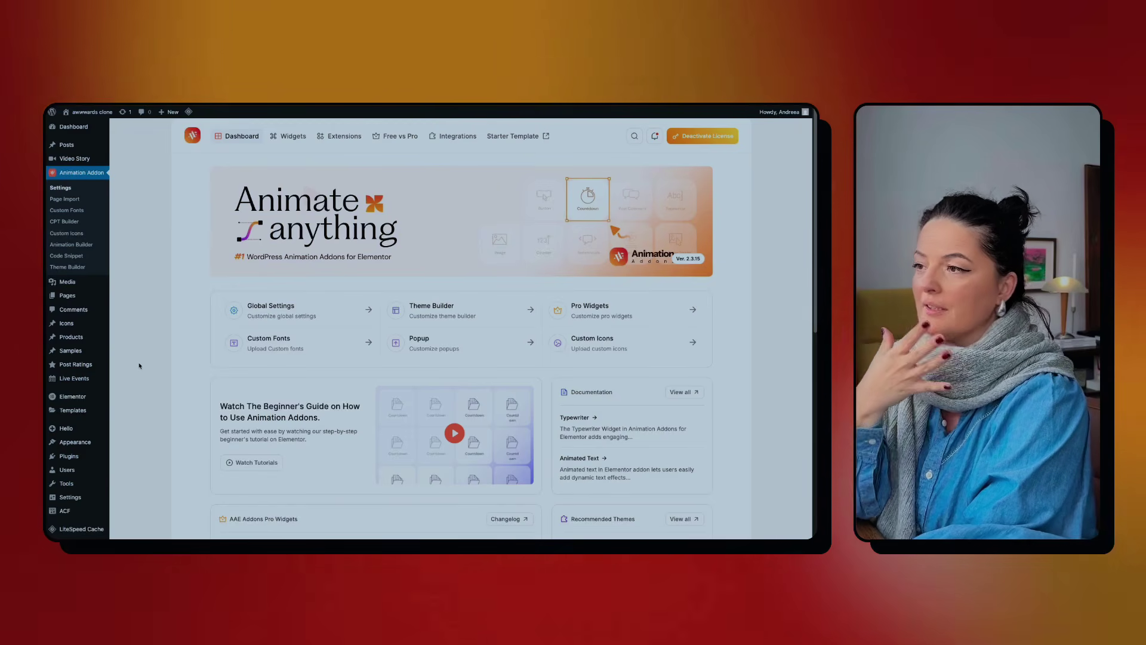
scroll(141, 368, down, 1)
scroll(141, 368, down, 3)
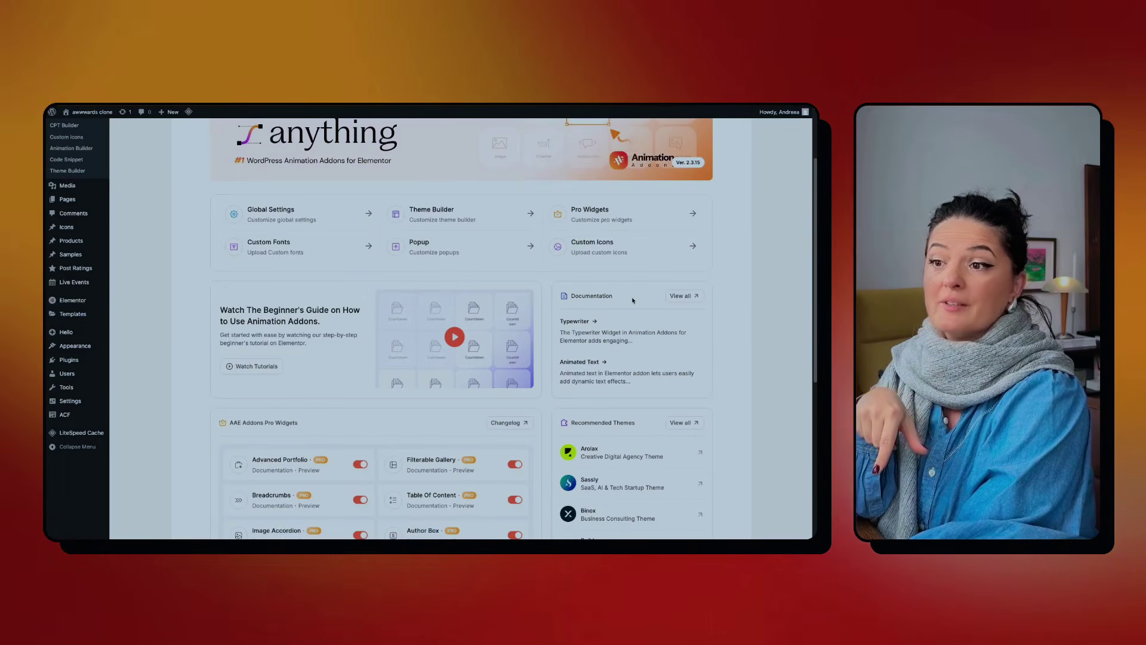
scroll(164, 329, down, 5)
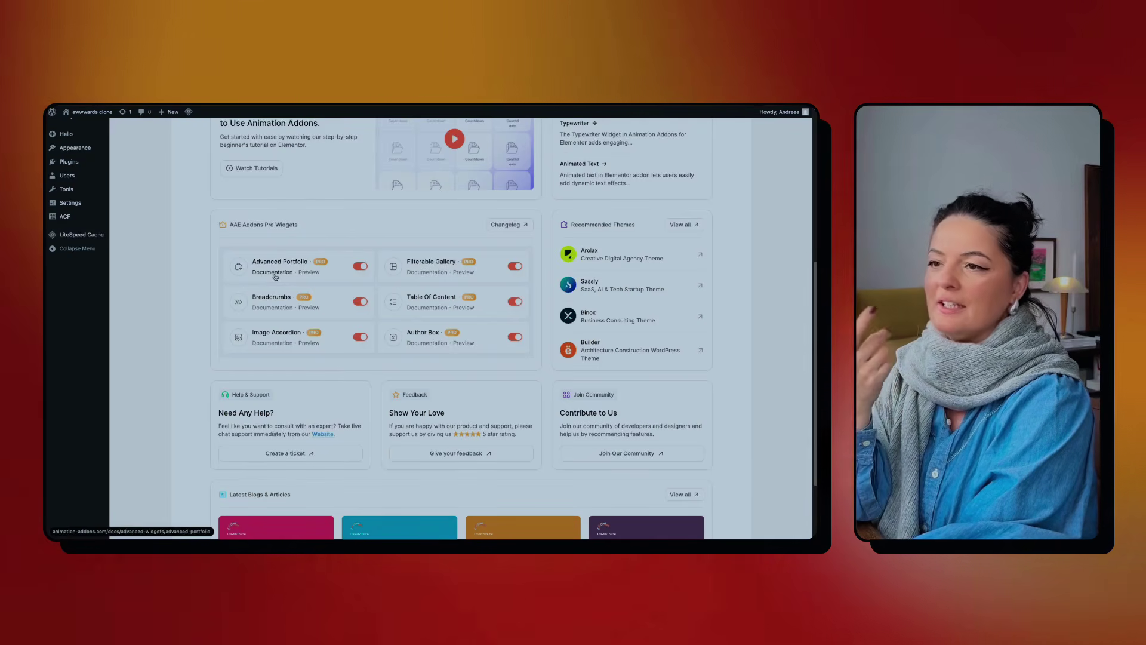
scroll(276, 277, up, 5)
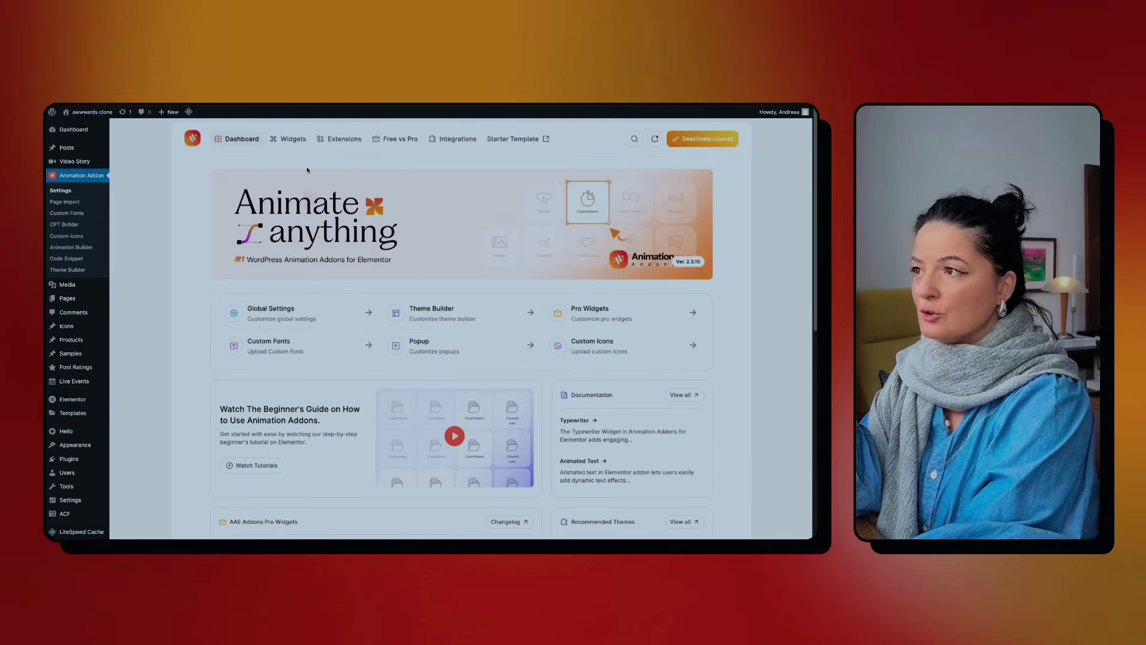
- Open the plugin's Widgets settings and look over the General and Animations widgets
click(294, 139)
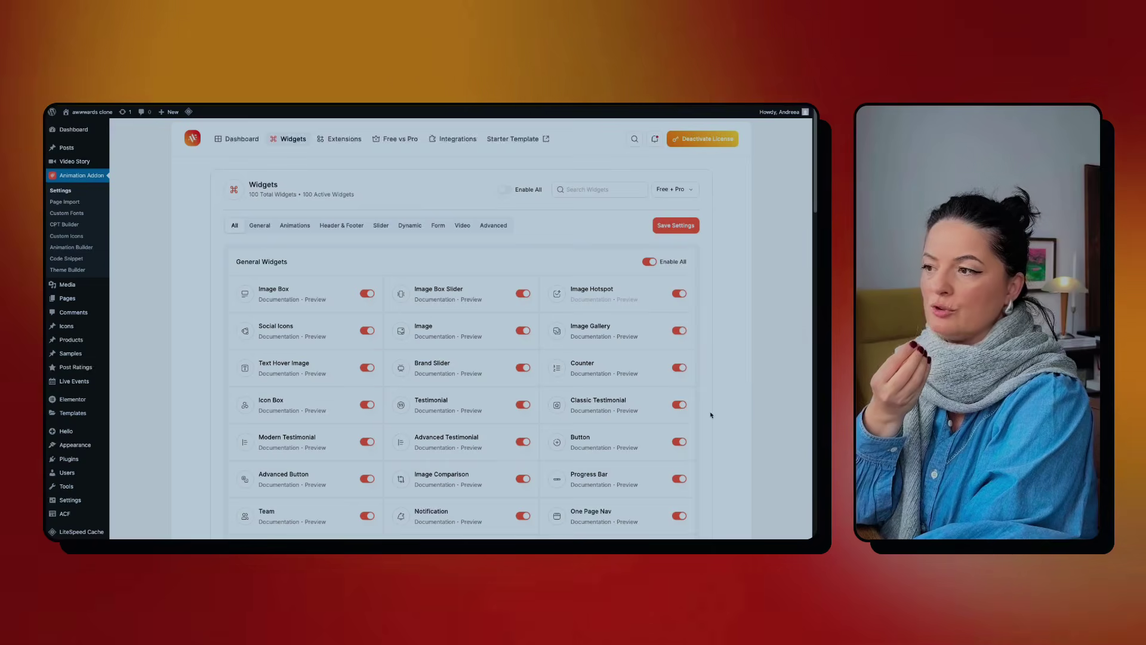
scroll(710, 416, down, 2)
scroll(704, 417, down, 2)
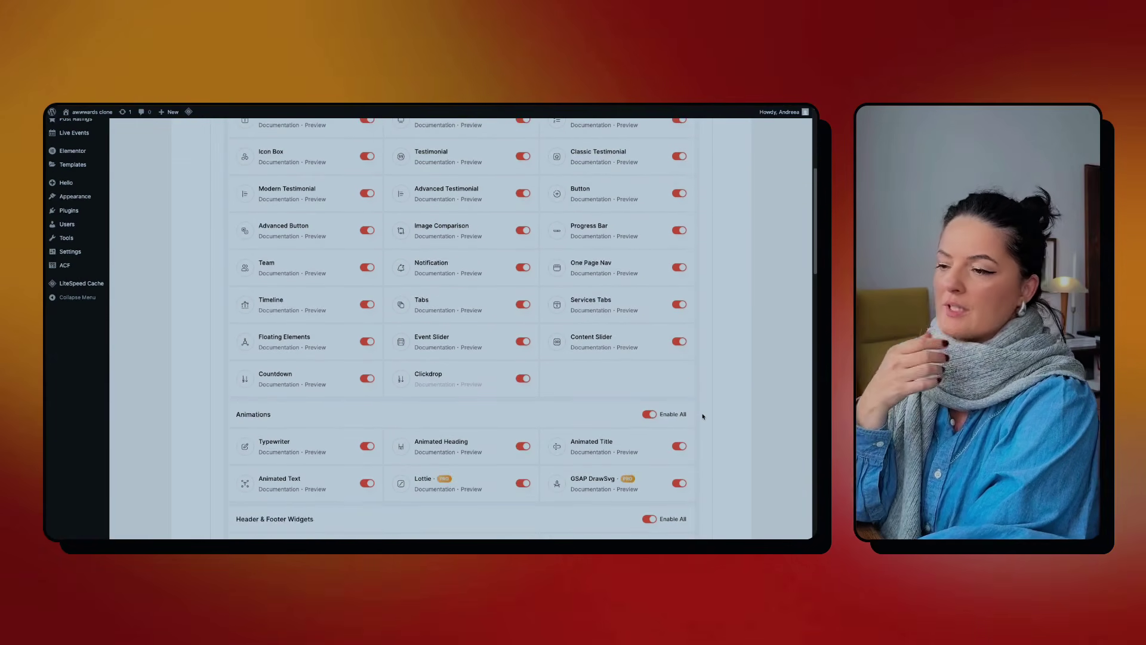
scroll(703, 417, down, 1)
scroll(703, 416, up, 7)
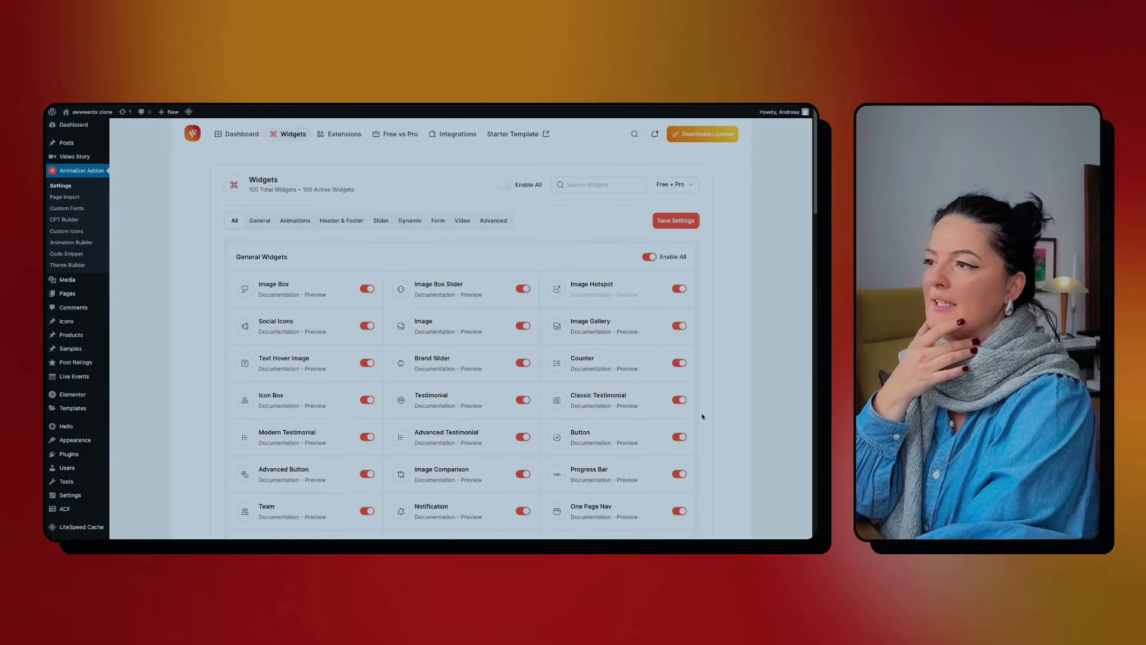
scroll(703, 416, down, 1)
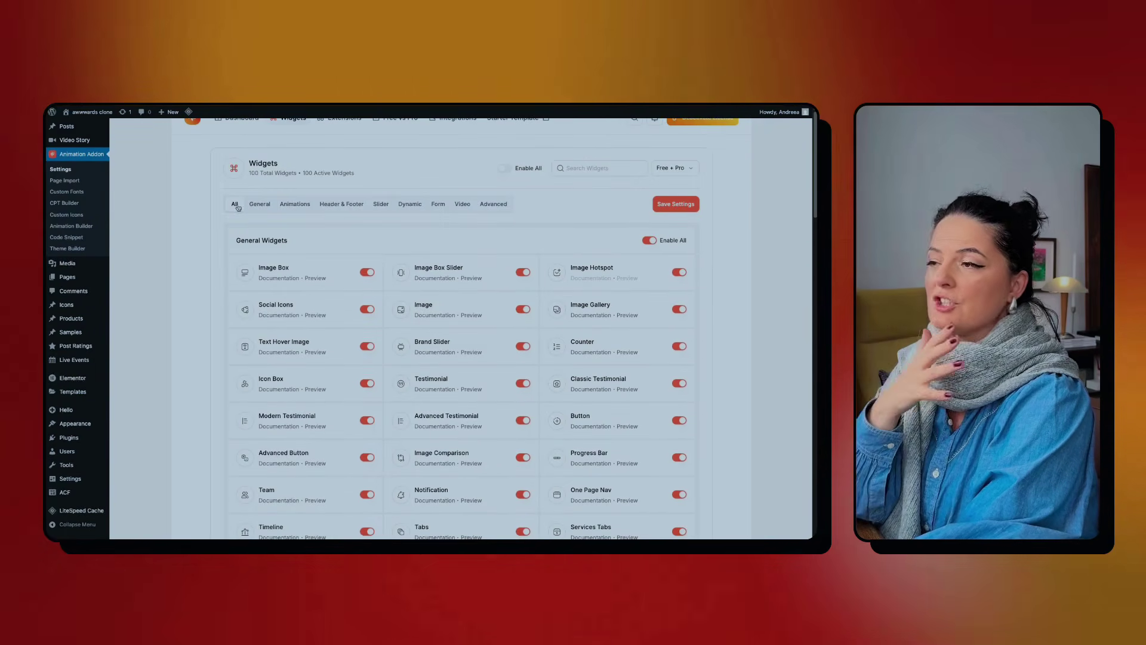
- Go through the Animations, Slider, Dynamic, Form, Video and Advanced widget categories, and return to the full list
click(280, 206)
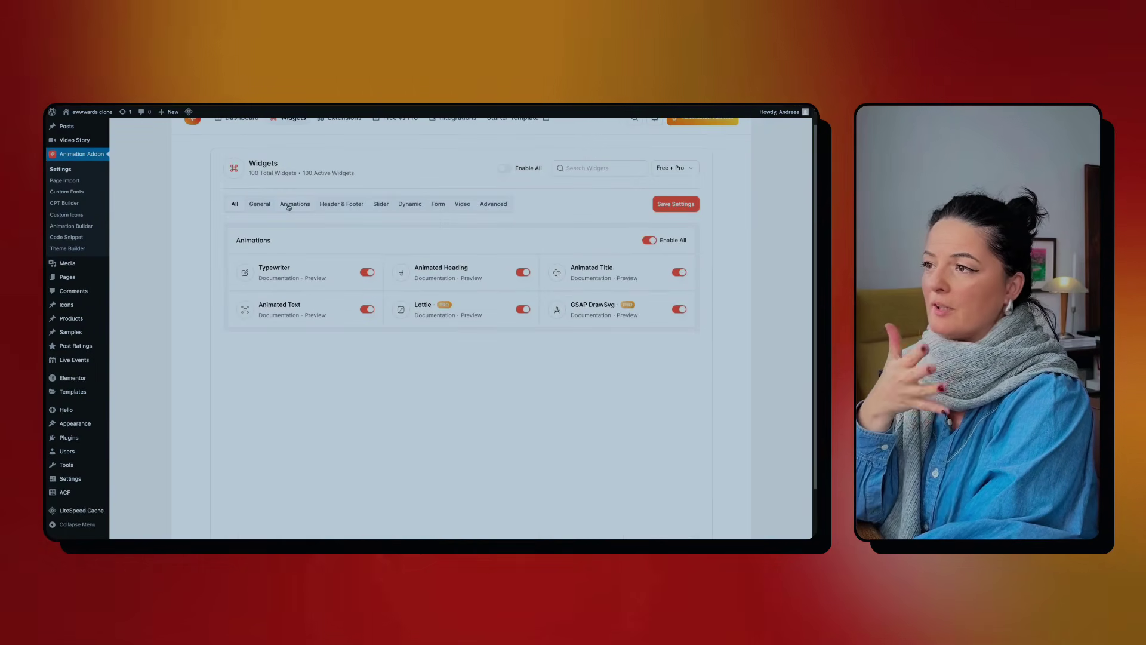
click(382, 206)
click(409, 205)
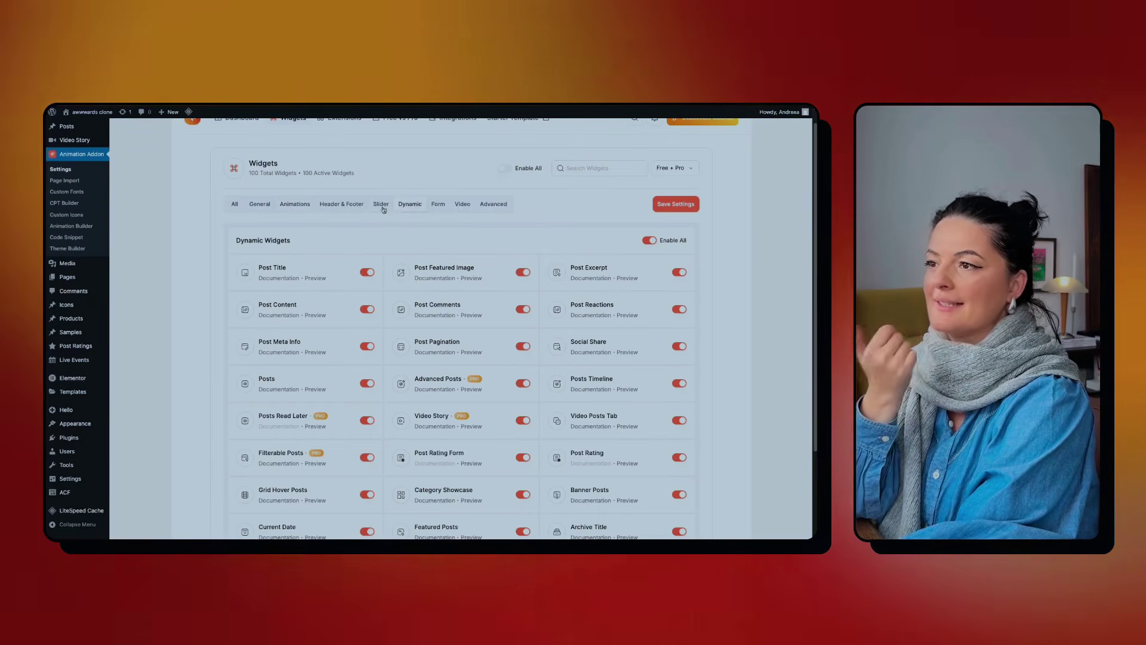
click(441, 209)
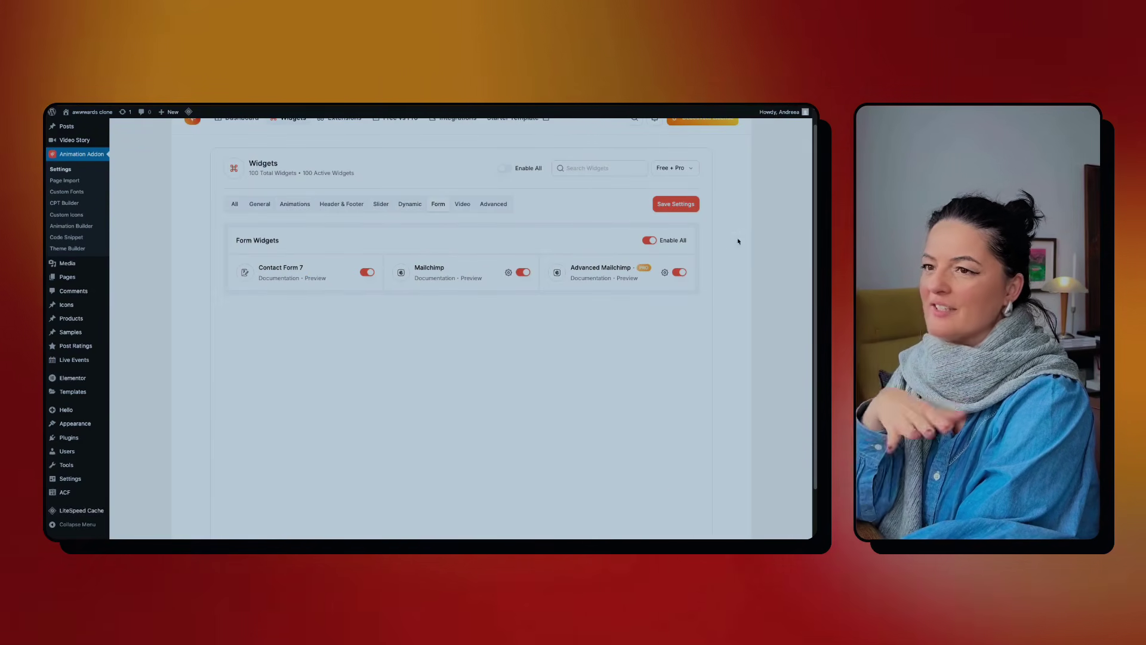
click(463, 204)
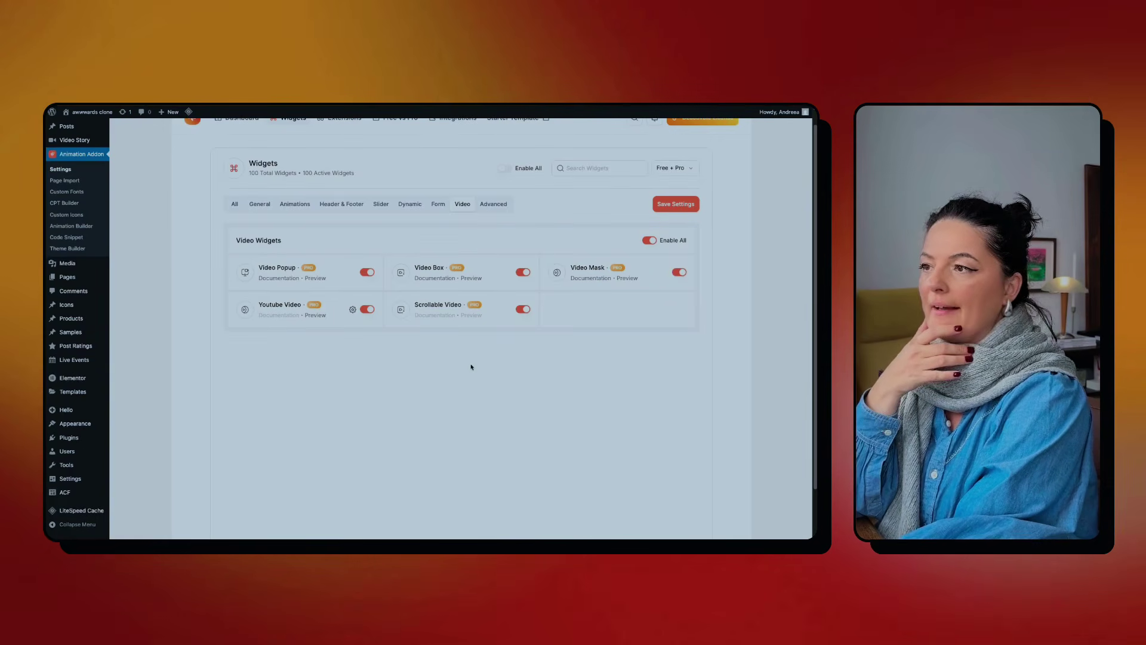
click(489, 206)
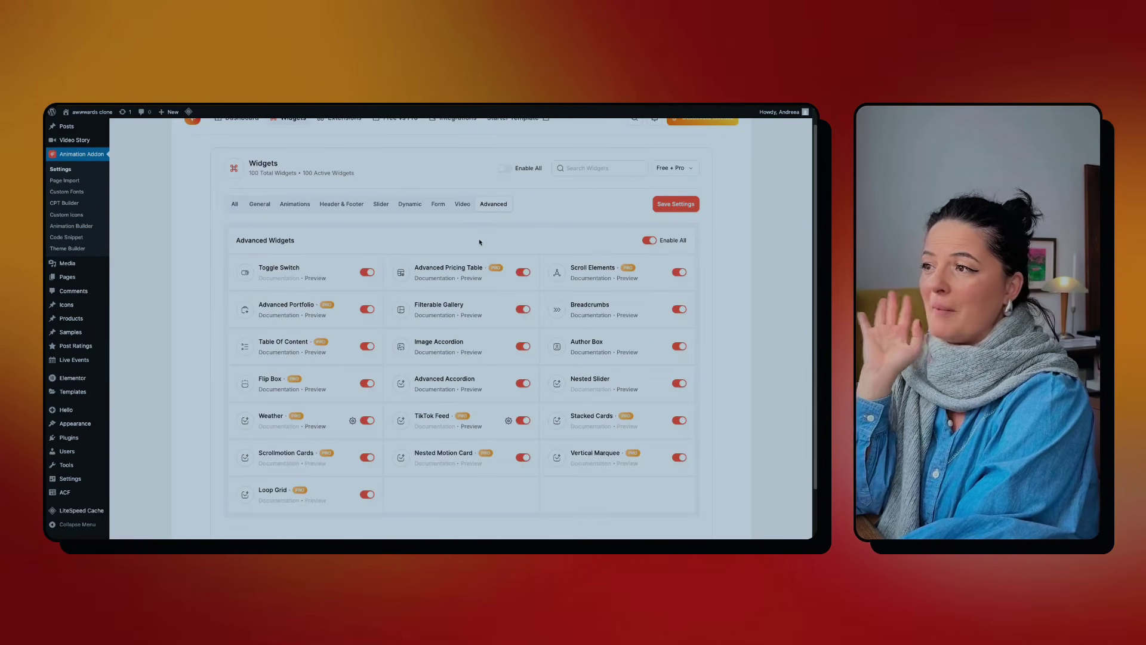
click(241, 206)
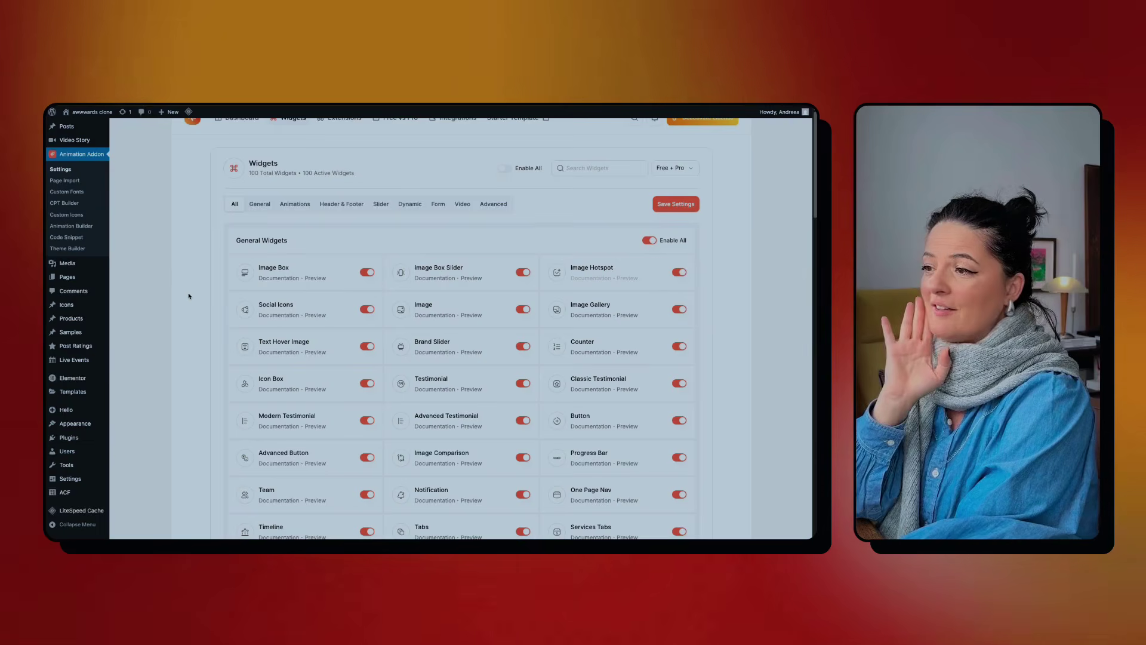
- Browse the full widget list from the General widgets down to the Slider and Dynamic widgets
scroll(182, 317, down, 1)
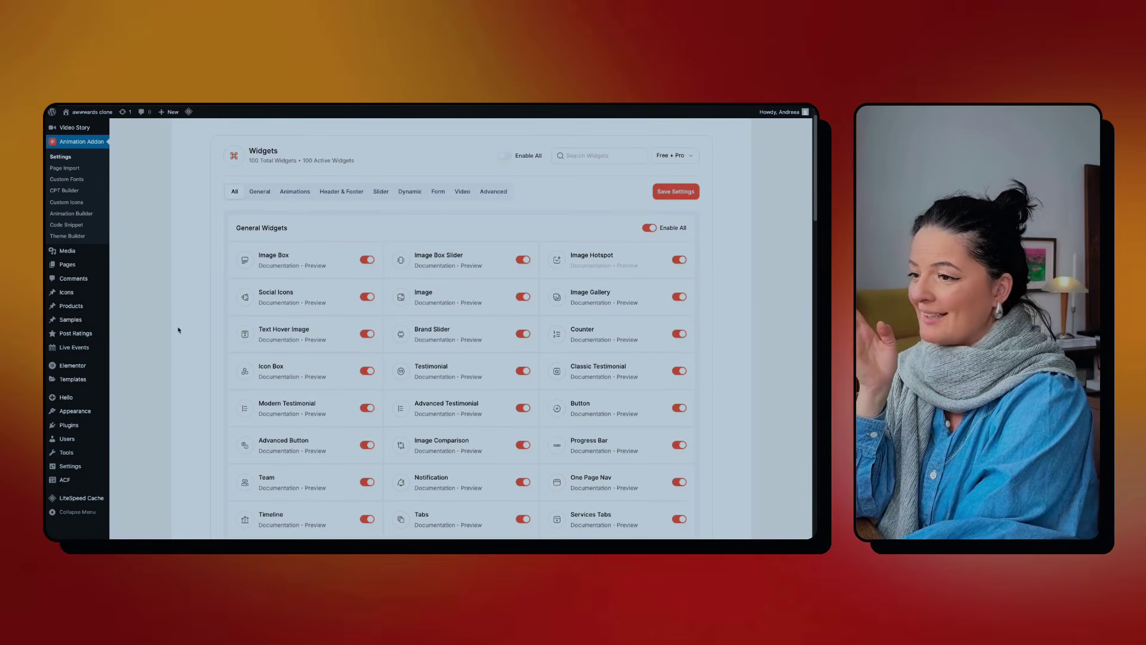
scroll(179, 328, up, 3)
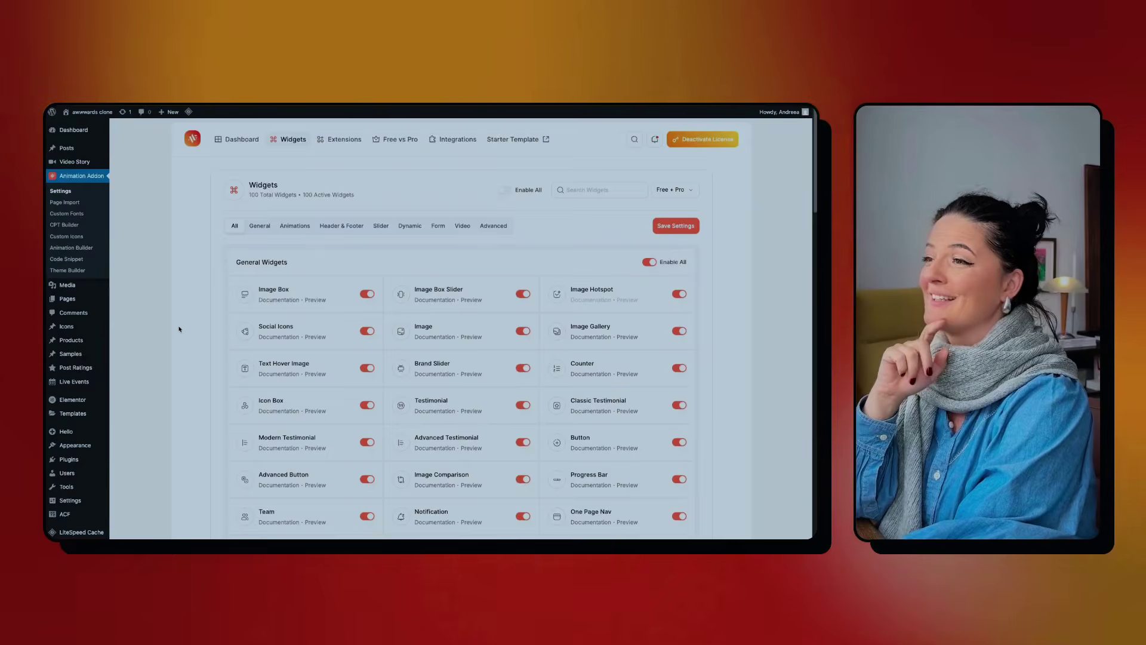
scroll(179, 329, down, 10)
scroll(179, 329, down, 5)
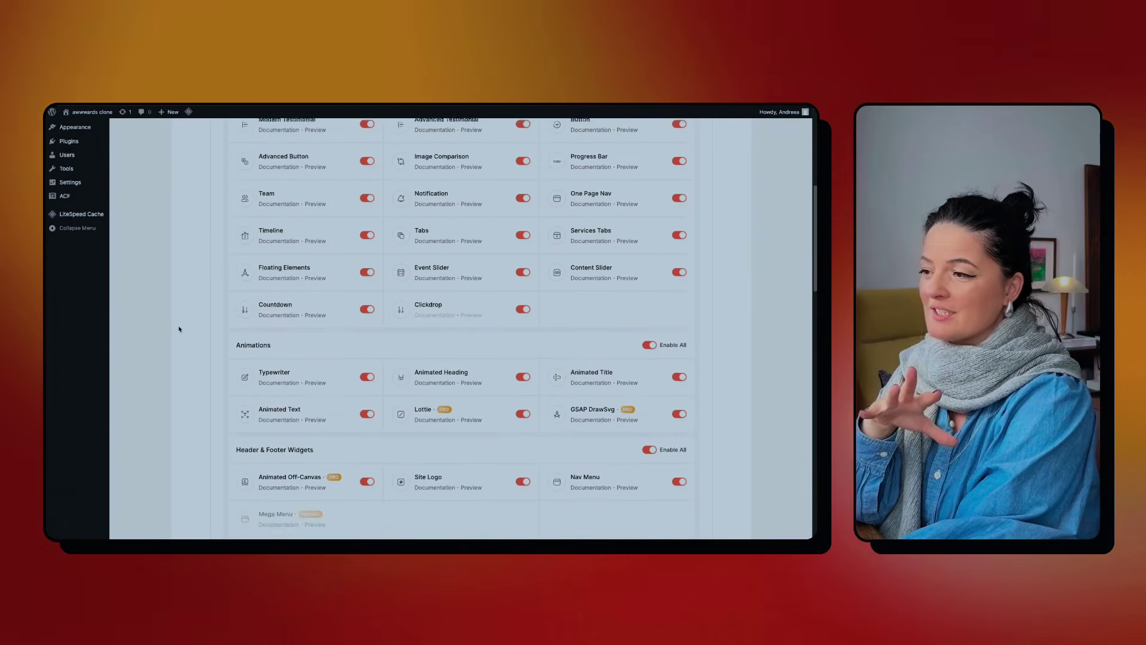
scroll(179, 329, down, 5)
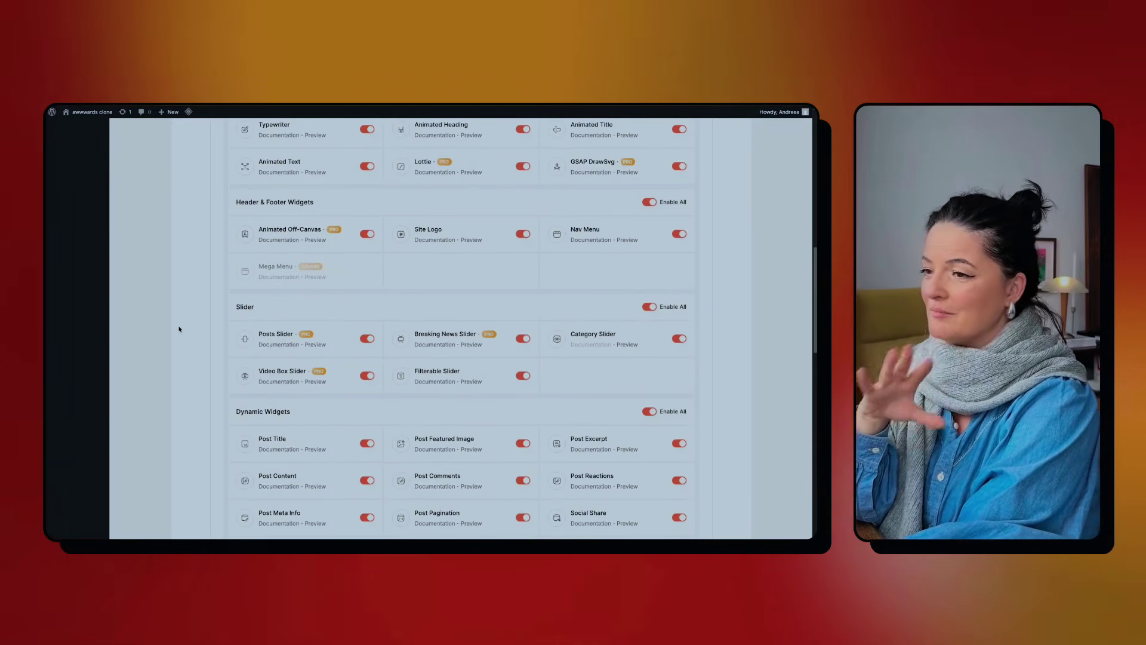
scroll(179, 329, down, 5)
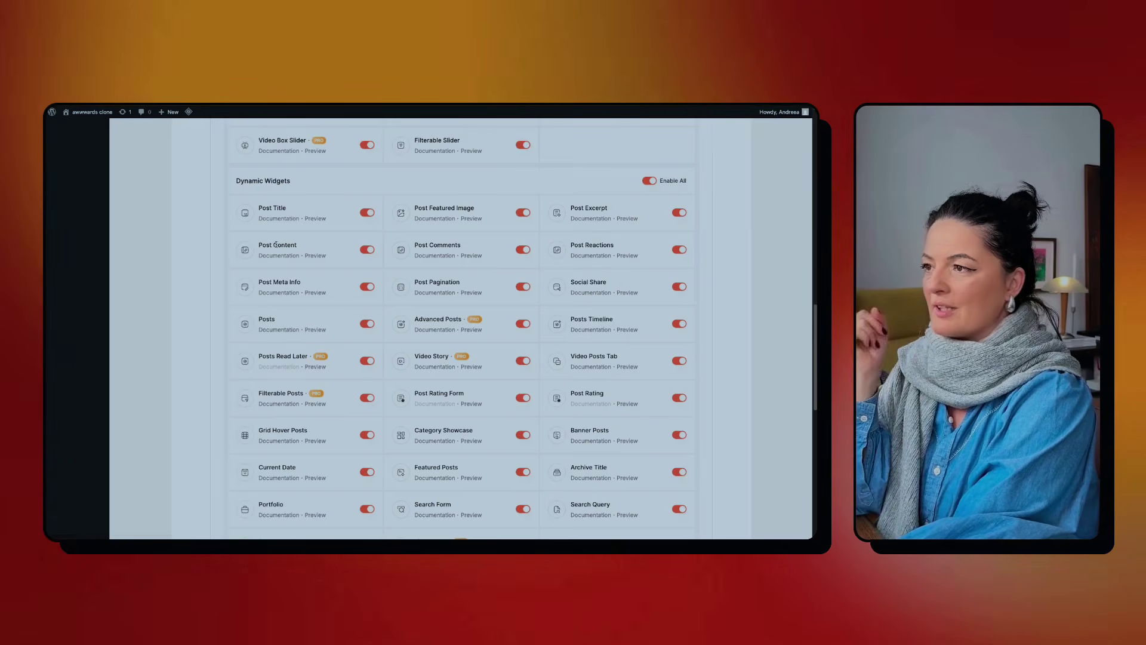
scroll(282, 239, up, 1)
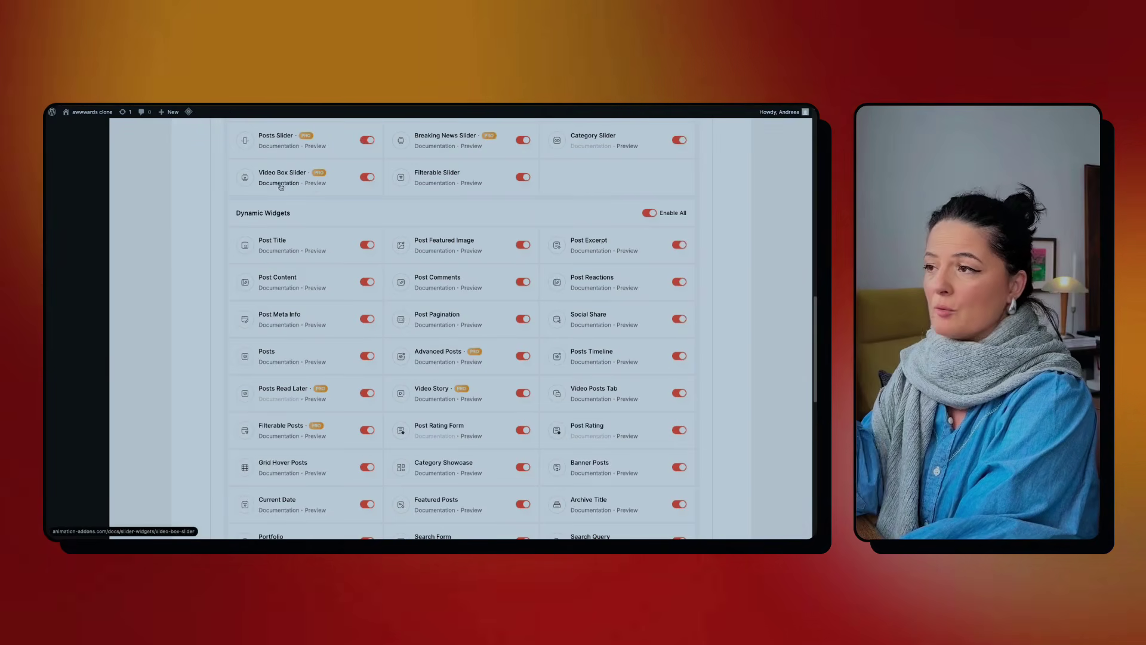
- Open the Video Box Slider preview, look through its layouts and try the video popup in the mouse scrolling example
click(316, 186)
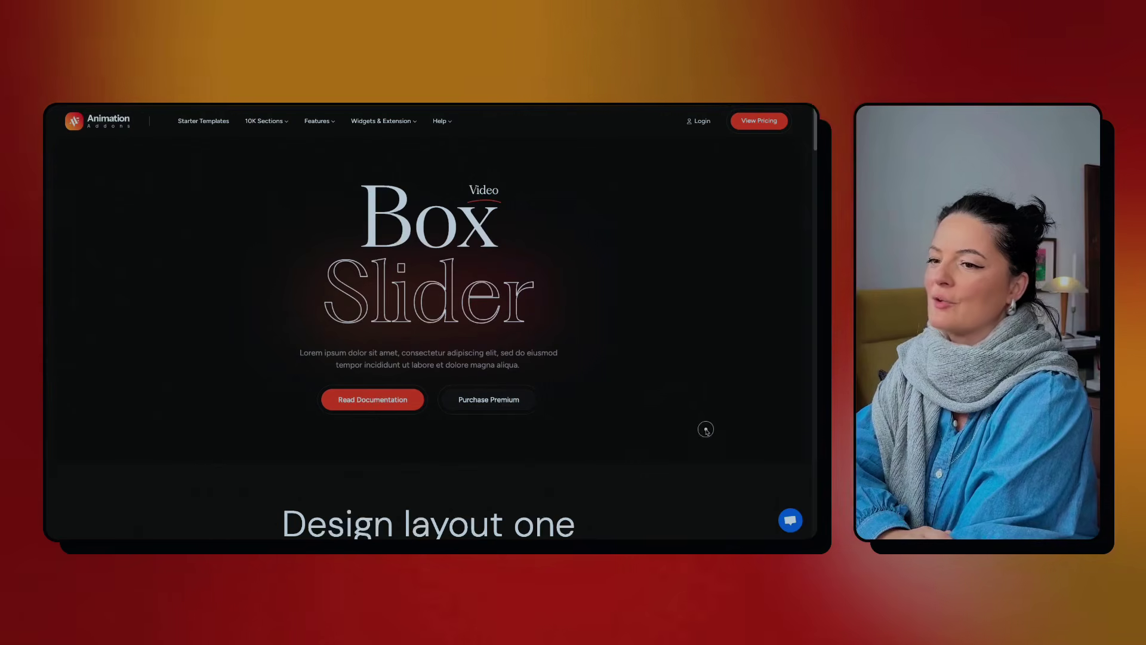
scroll(708, 430, down, 1)
scroll(705, 430, down, 10)
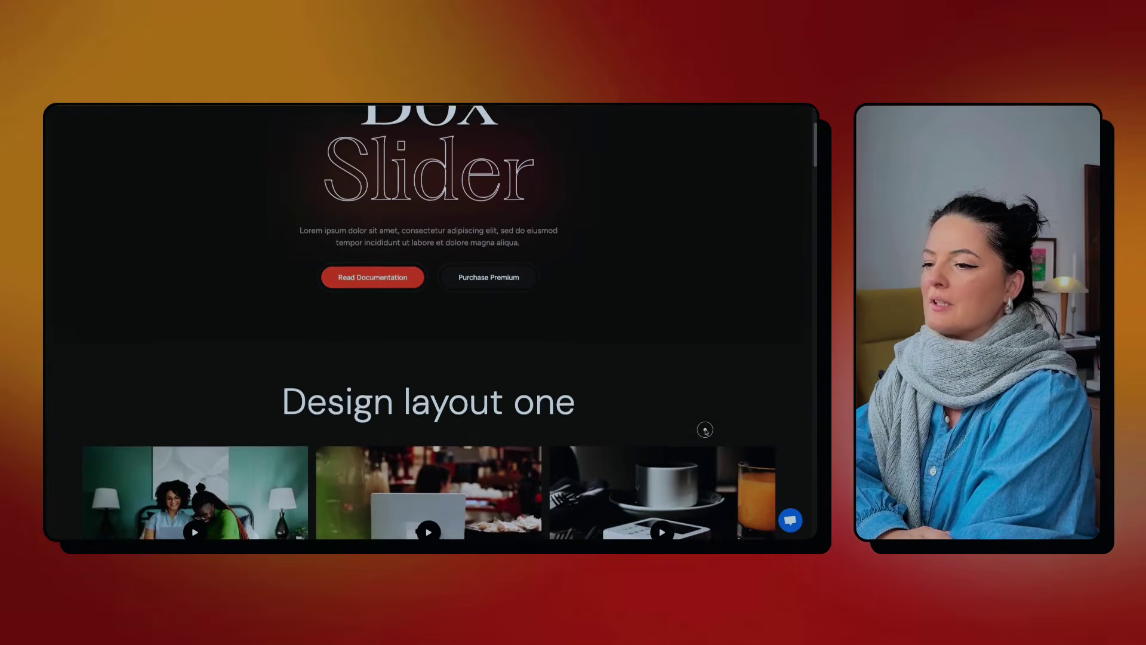
scroll(706, 430, down, 2)
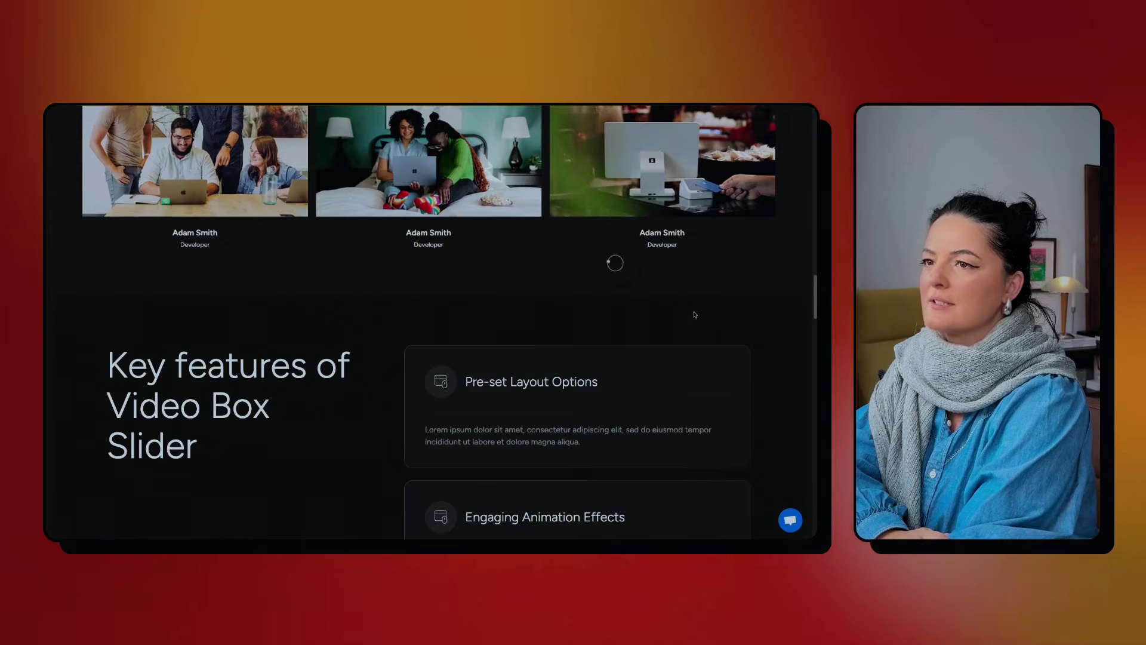
scroll(695, 315, up, 4)
click(664, 332)
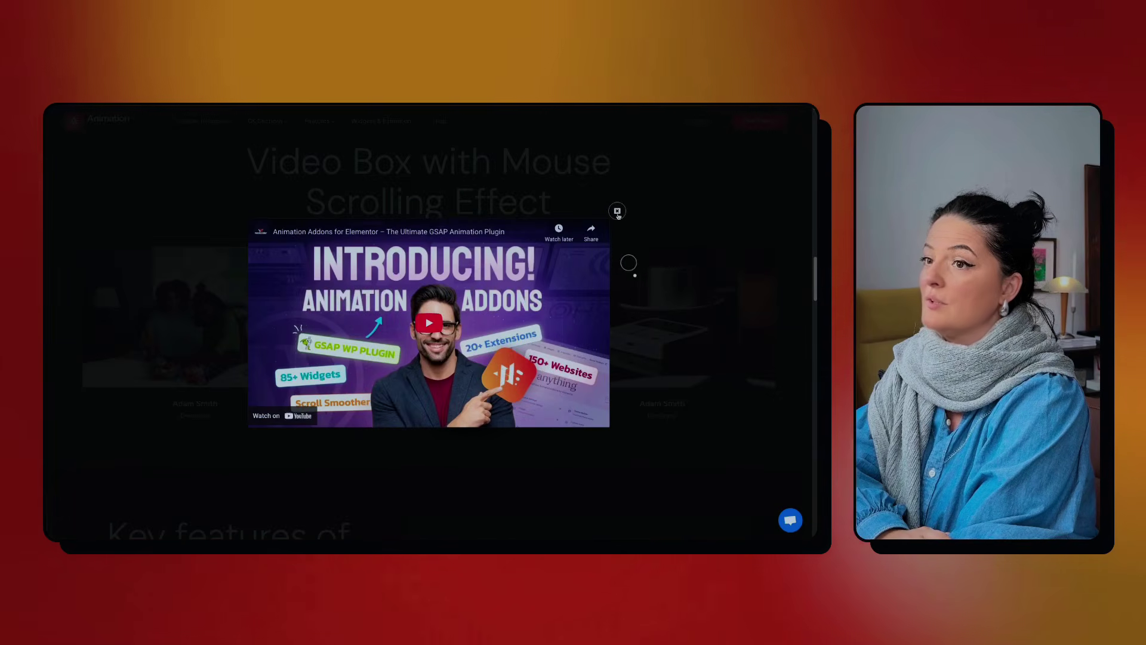
click(617, 211)
- Try the video popup in Layout style three and advance its slider
scroll(450, 299, up, 5)
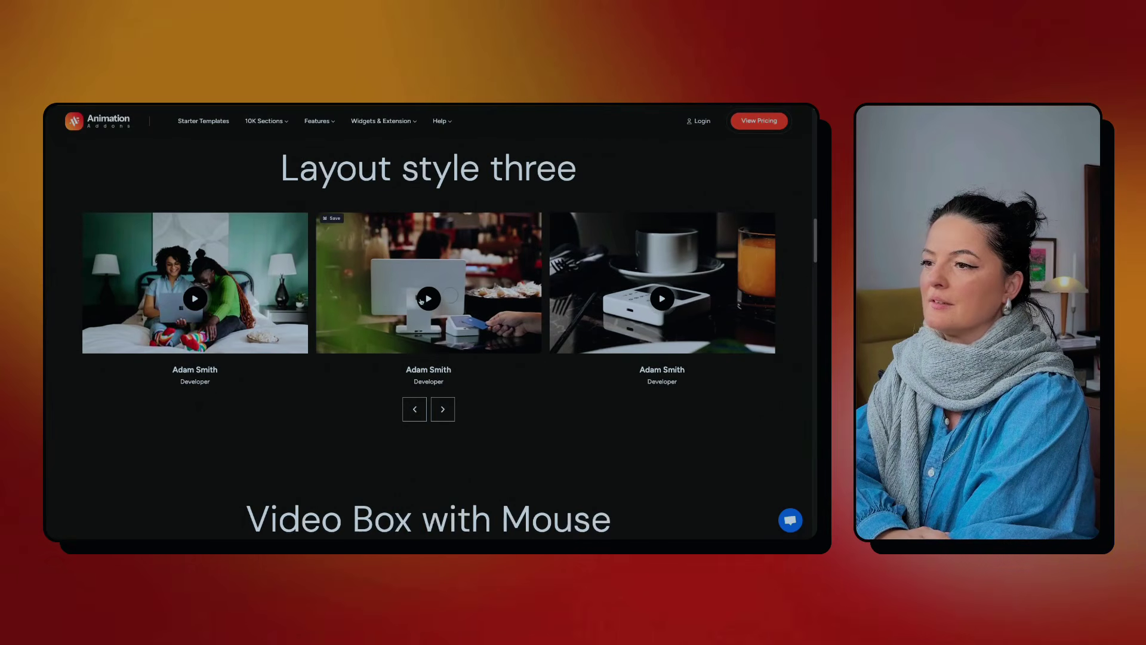
click(430, 294)
click(615, 213)
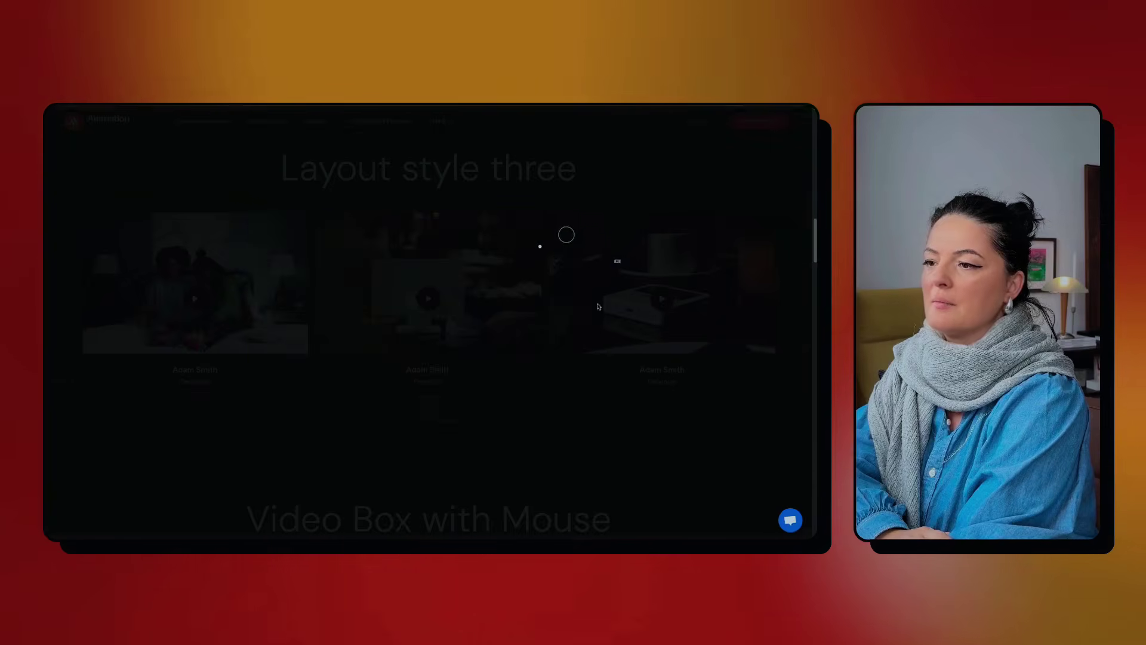
click(442, 410)
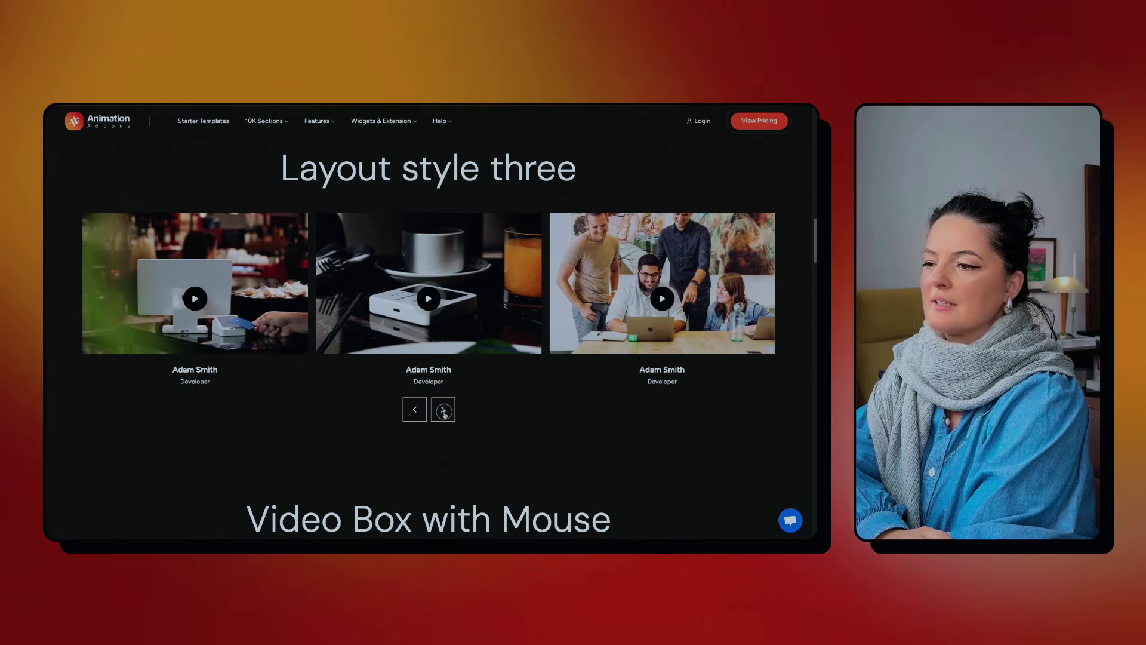
click(442, 410)
- Try the video popup in Design layout two of the Video Box Slider preview and return to the widget list
scroll(466, 394, up, 5)
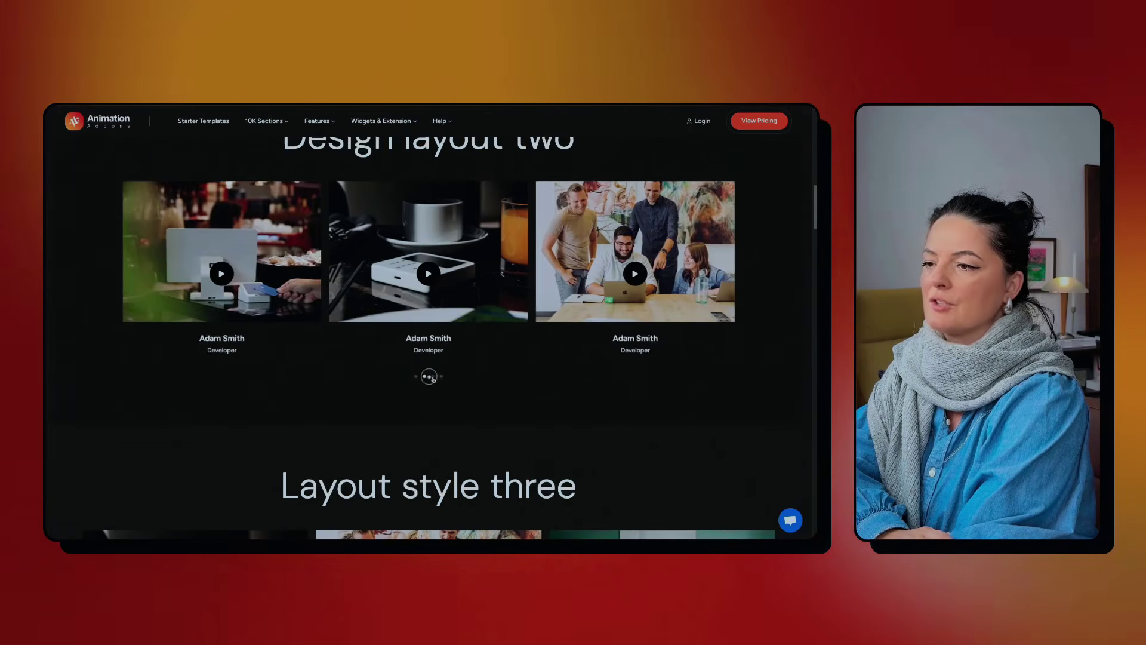
click(430, 274)
click(620, 209)
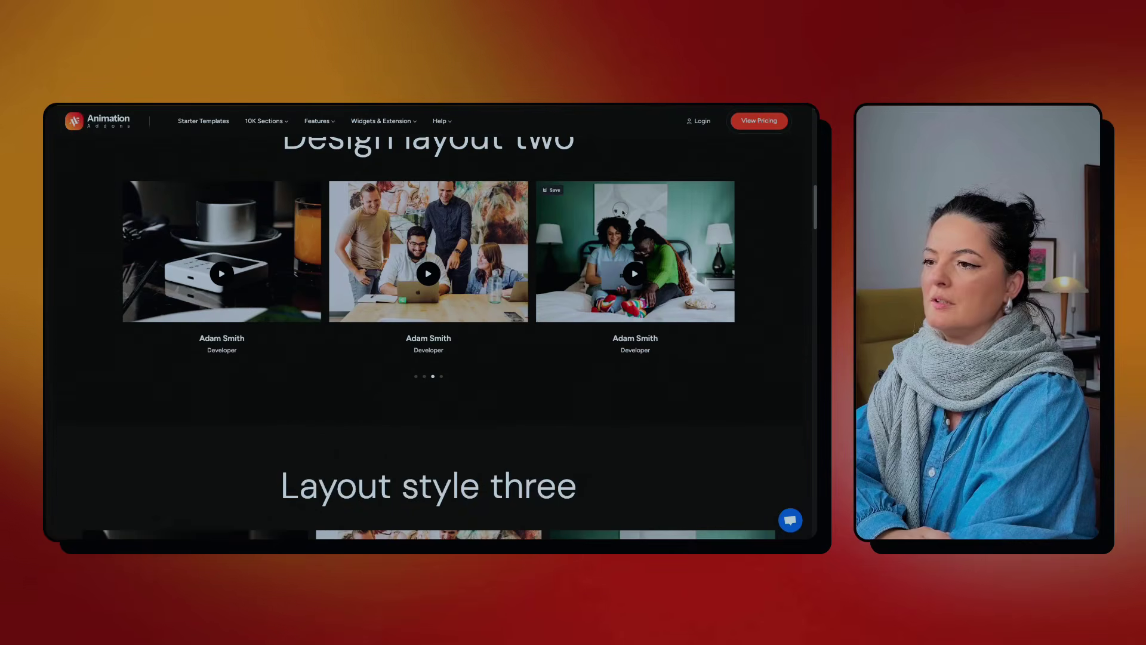
scroll(562, 376, up, 6)
scroll(555, 380, up, 5)
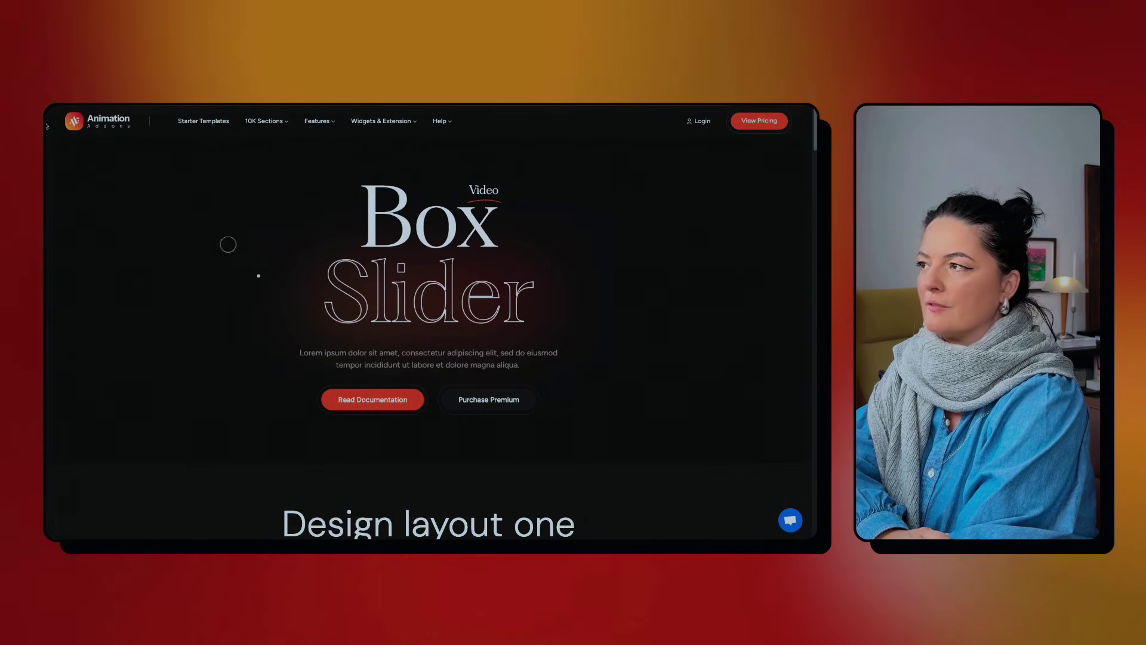
mouse_move(47, 126)
click(87, 119)
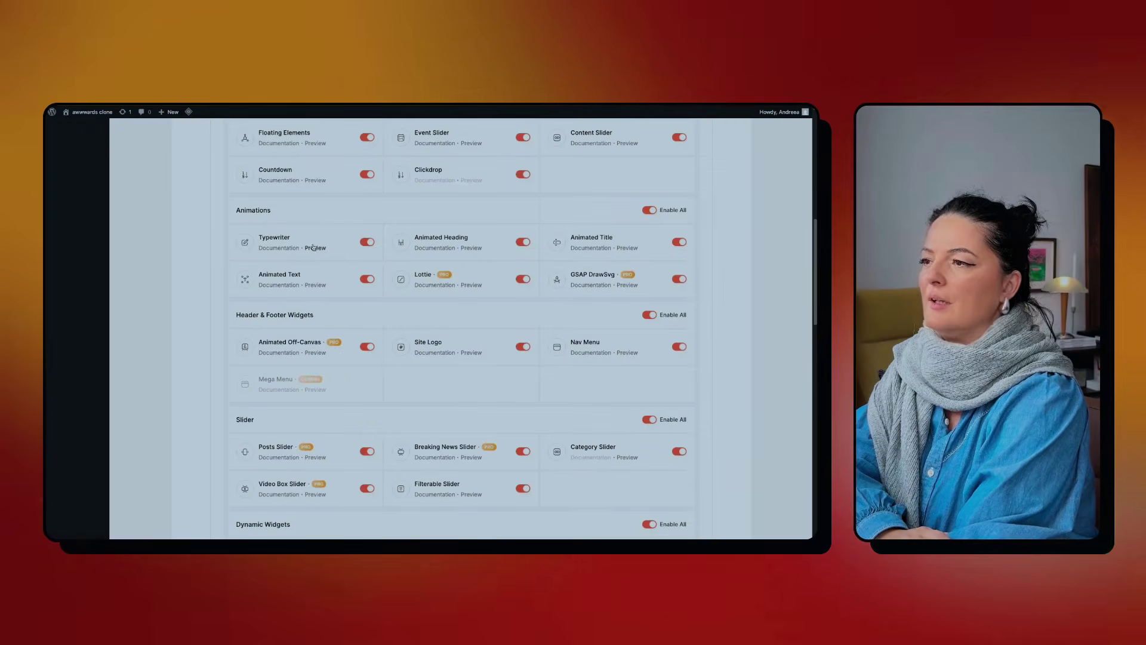
- Look through the Typewriter widget's preview page and return to the widget list
click(317, 248)
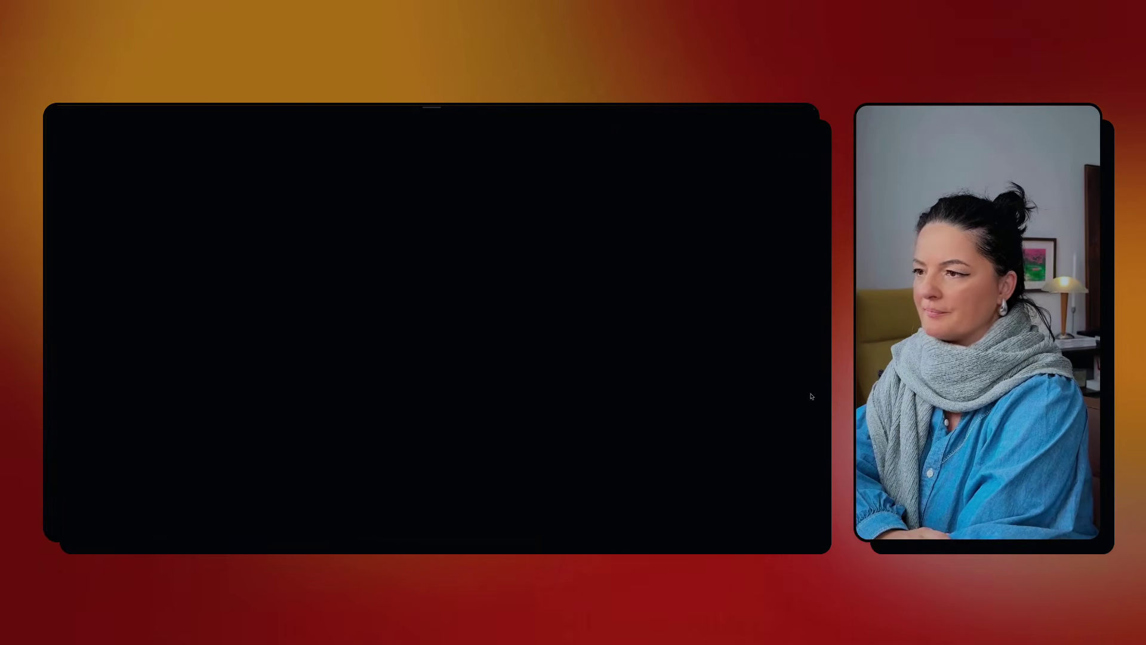
scroll(706, 396, down, 8)
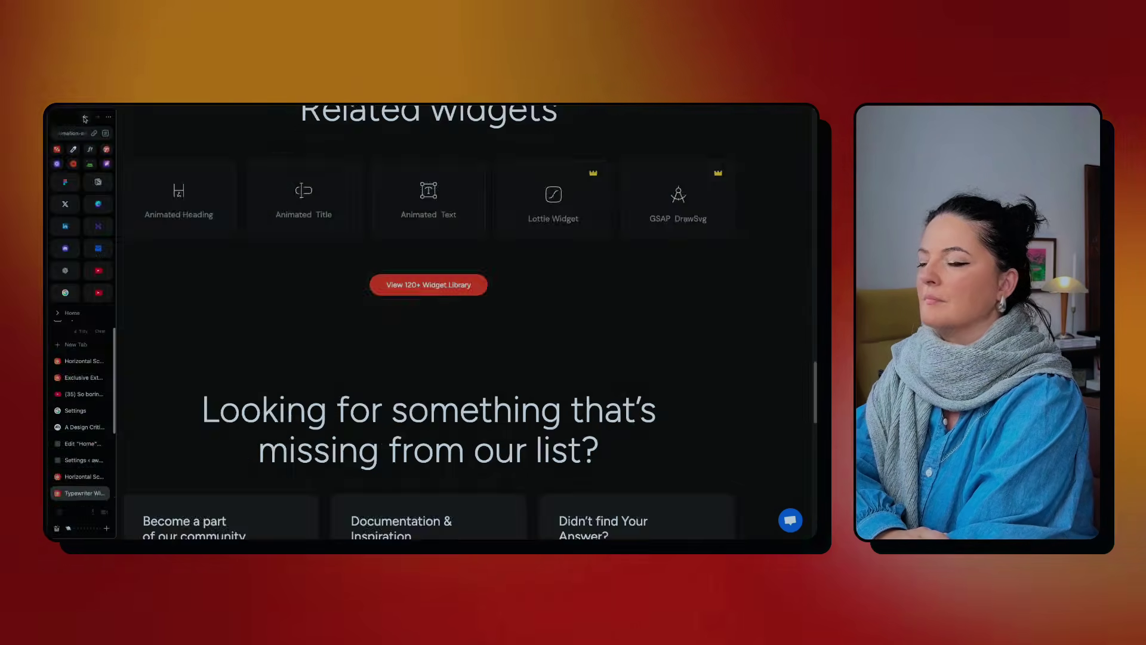
click(86, 119)
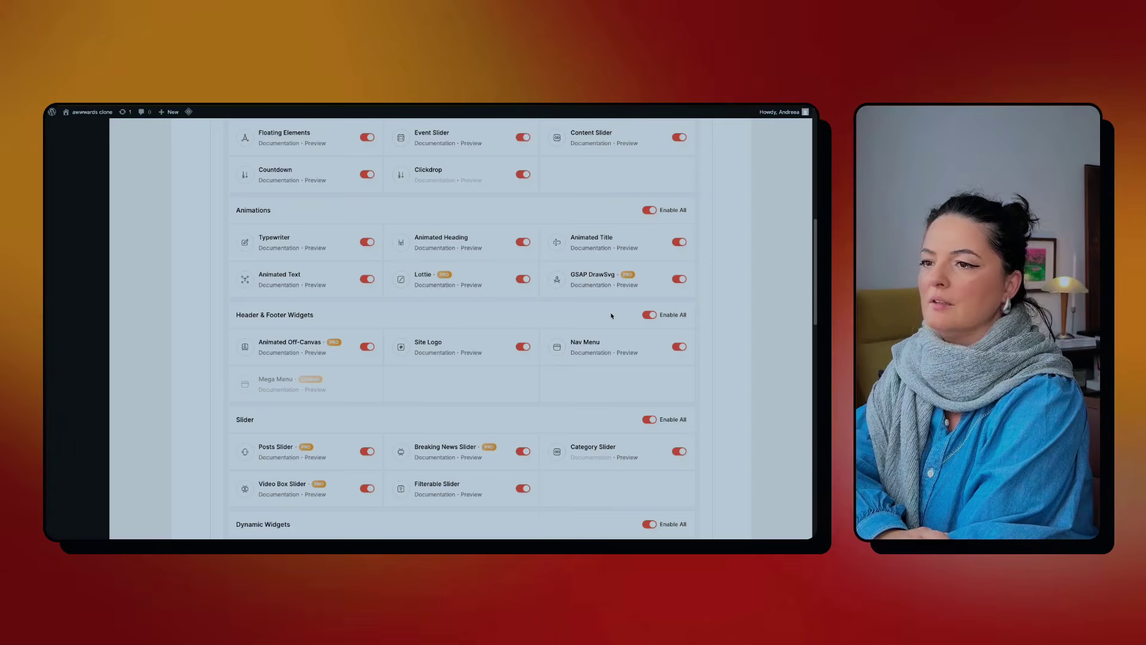
- Look through the GSAP DrawSvg widget's preview page with its animation examples
click(627, 284)
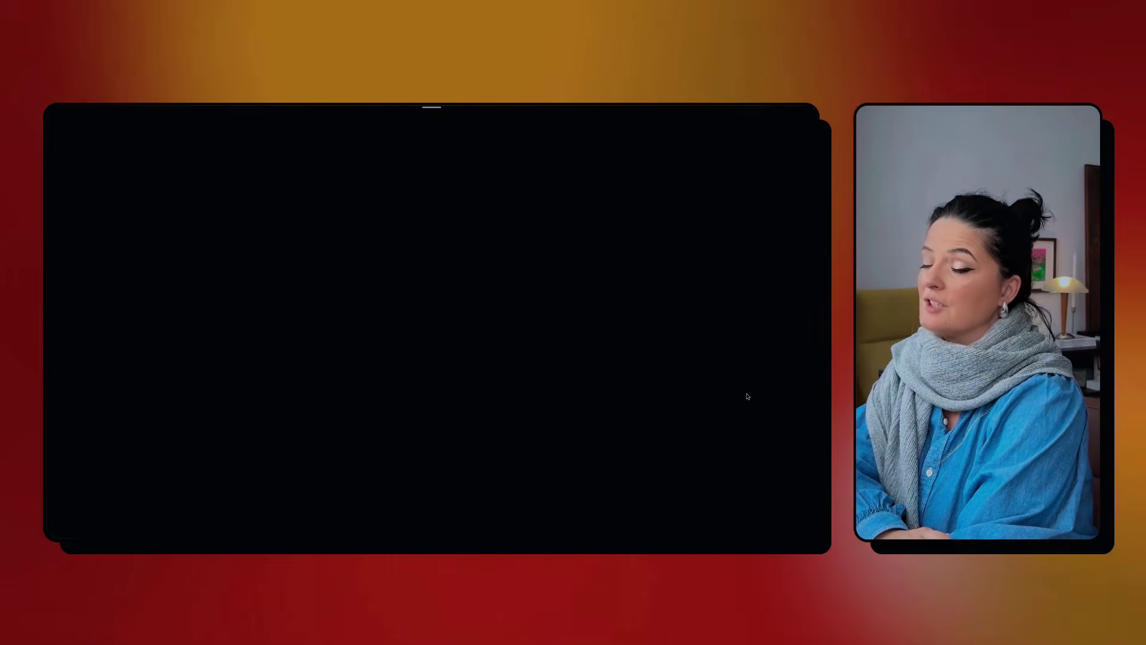
scroll(678, 396, down, 10)
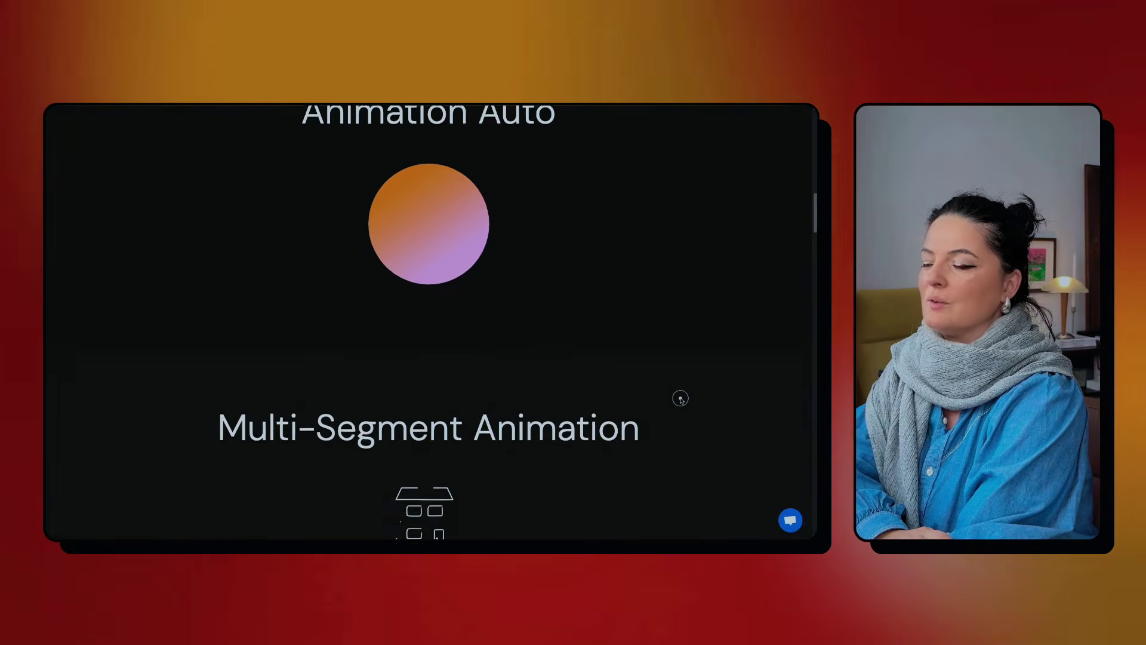
scroll(681, 399, down, 8)
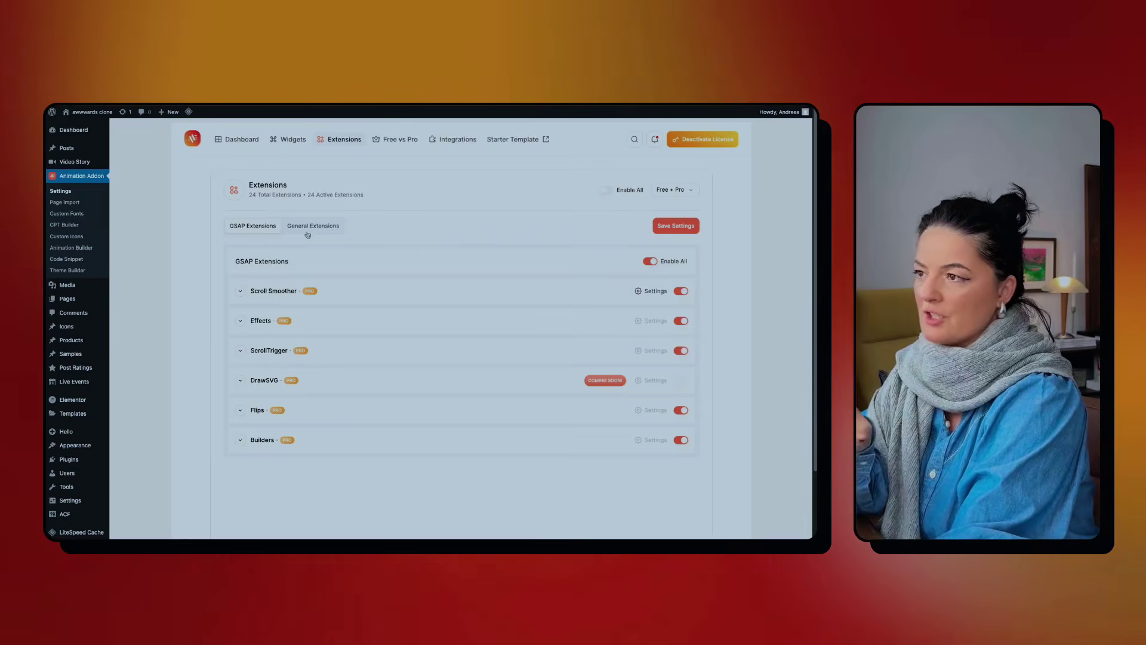
- Show the General Extensions in the Extensions settings and switch all of them off
click(340, 230)
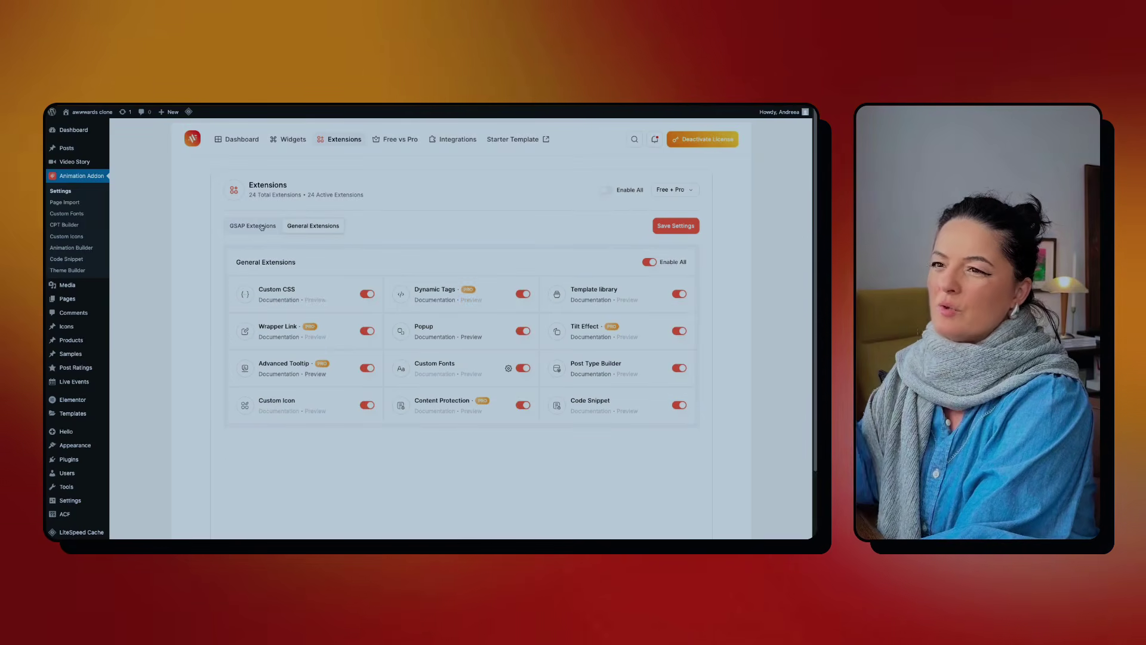
click(650, 263)
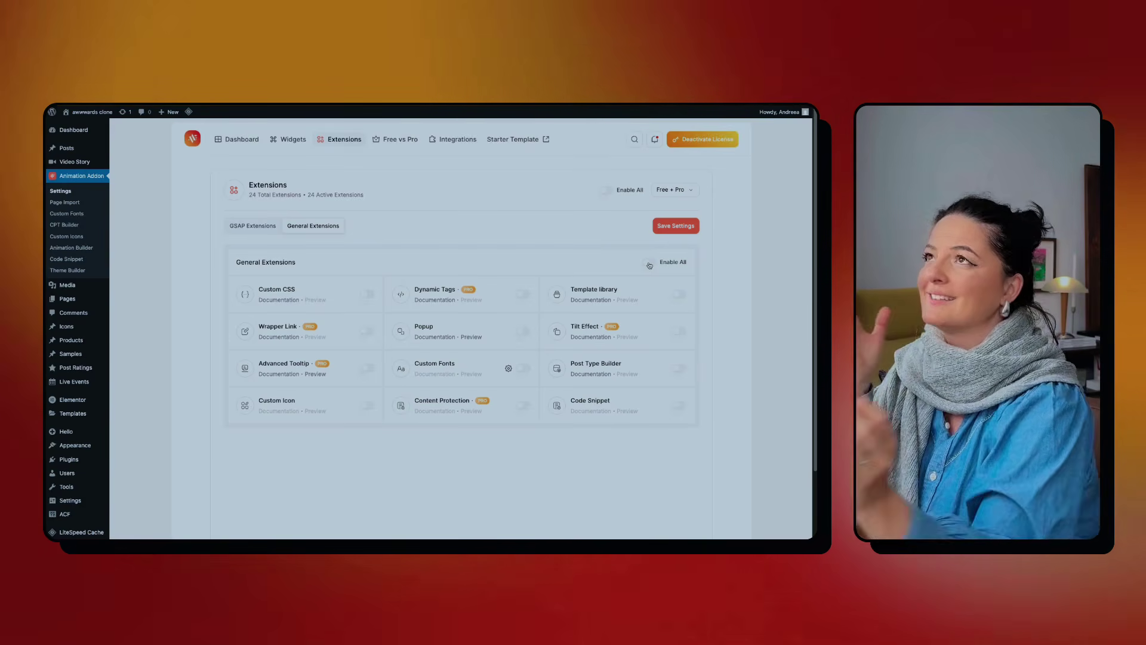
- Save the extension settings and show the Free and Pro filter options for the Extensions list
click(664, 227)
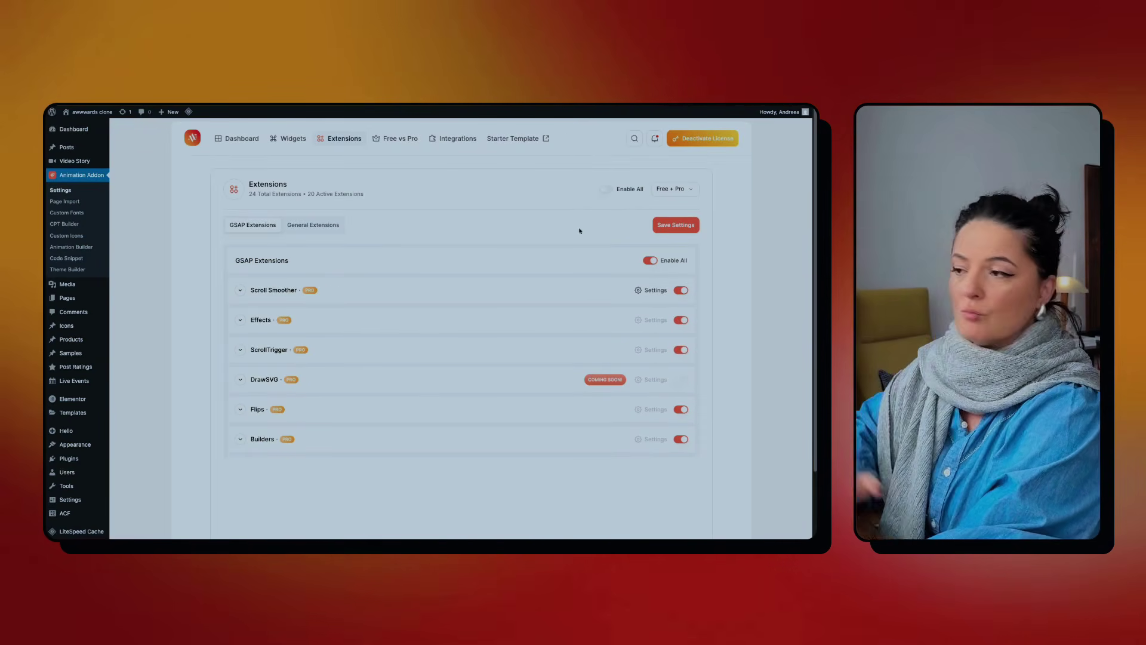
click(616, 211)
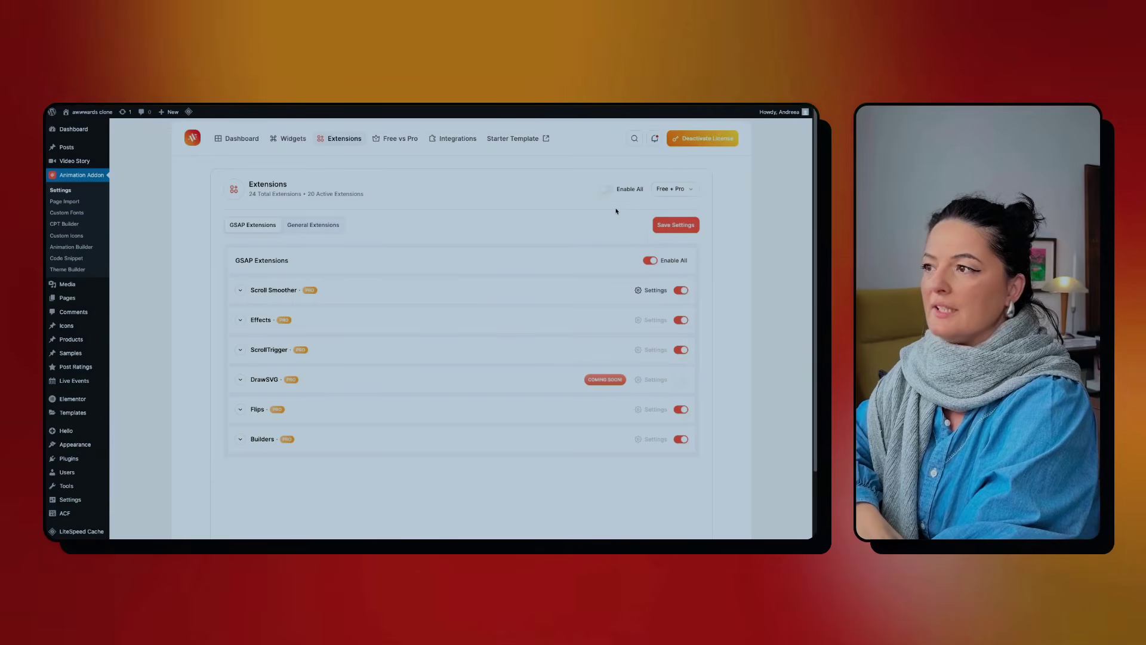
click(671, 189)
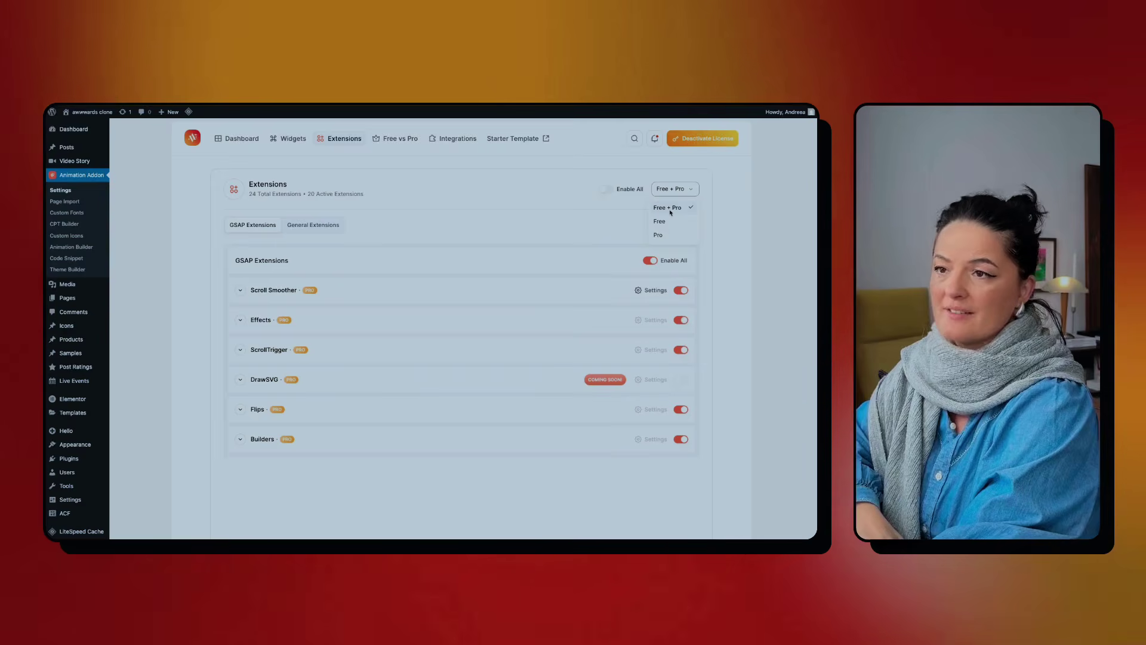
- Filter the widget list by Free and by Pro, and set the filter back to Free + Pro
click(293, 141)
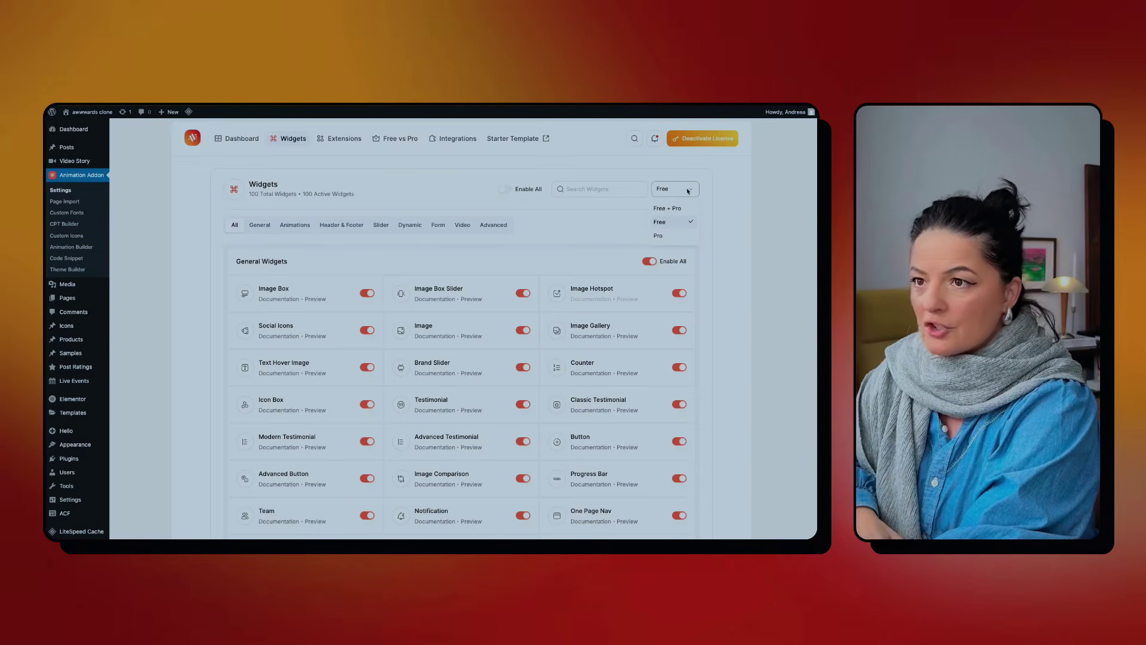
click(659, 236)
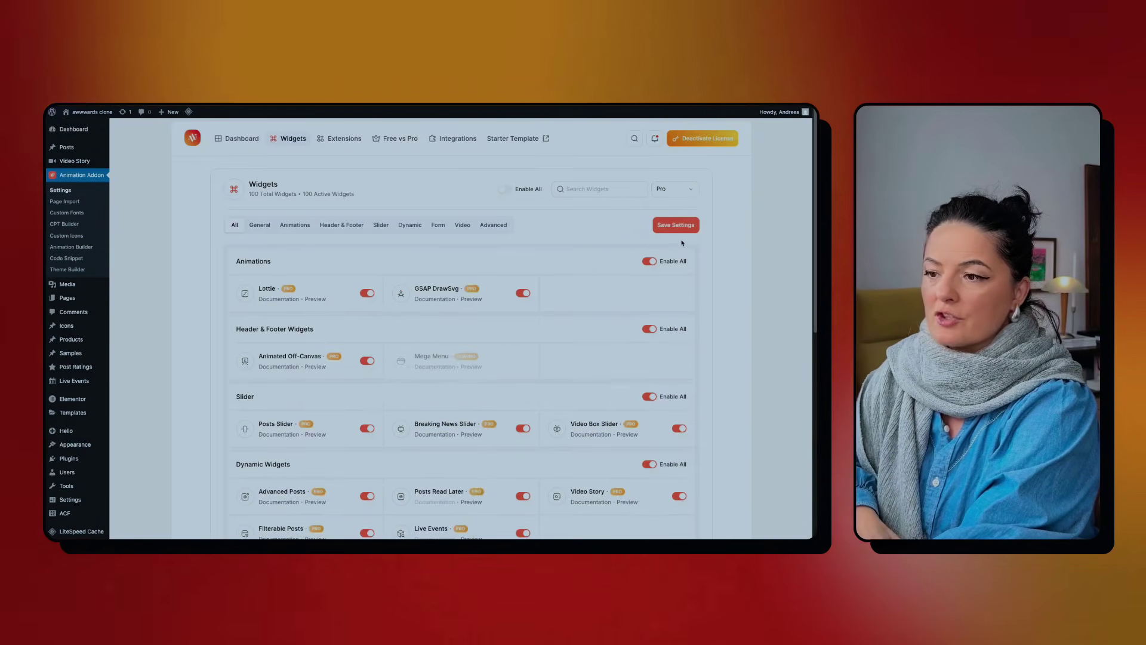
click(676, 208)
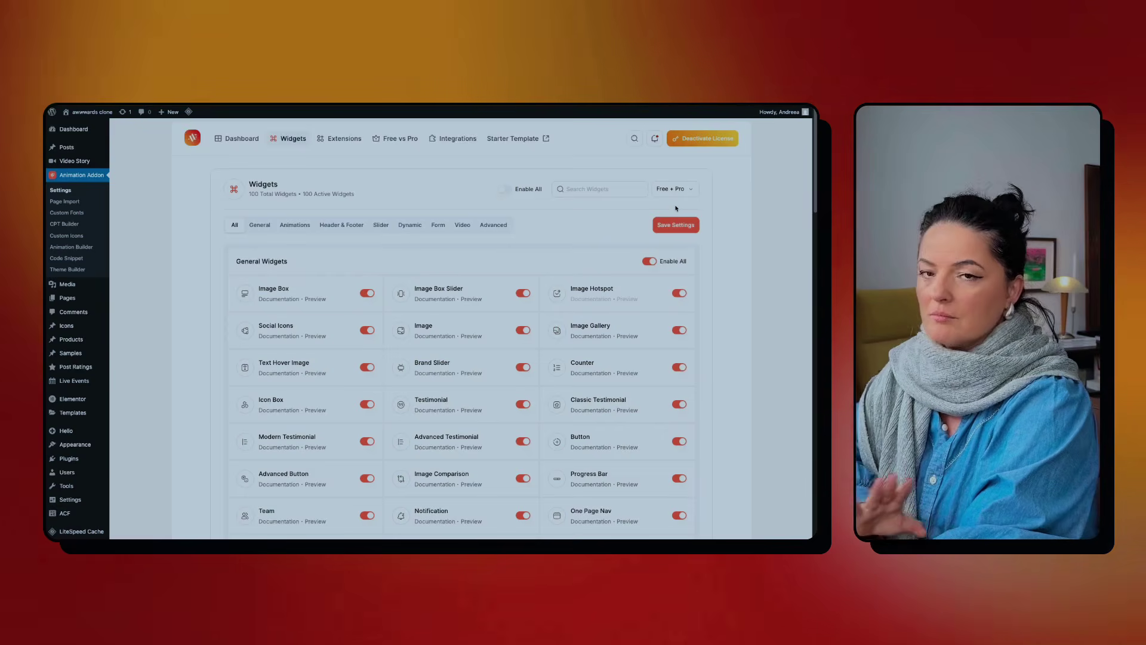
- Expand the Scroll Smoother group in the GSAP Extensions and look through the Pin Elements preview page with its pinned scrolling examples
click(339, 147)
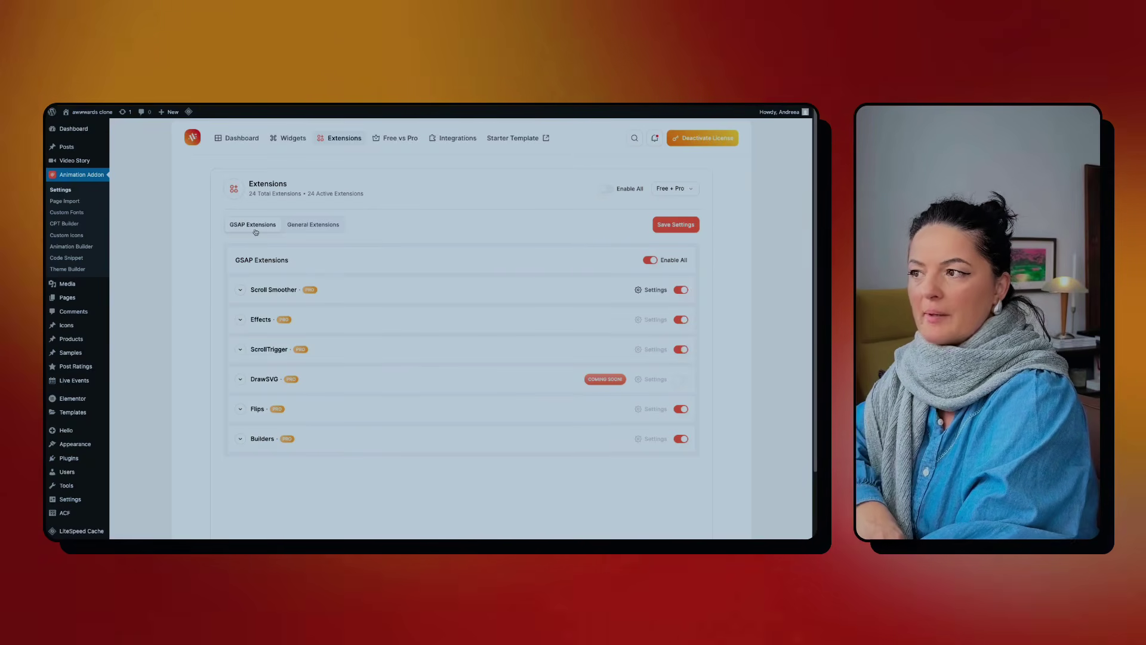
click(241, 290)
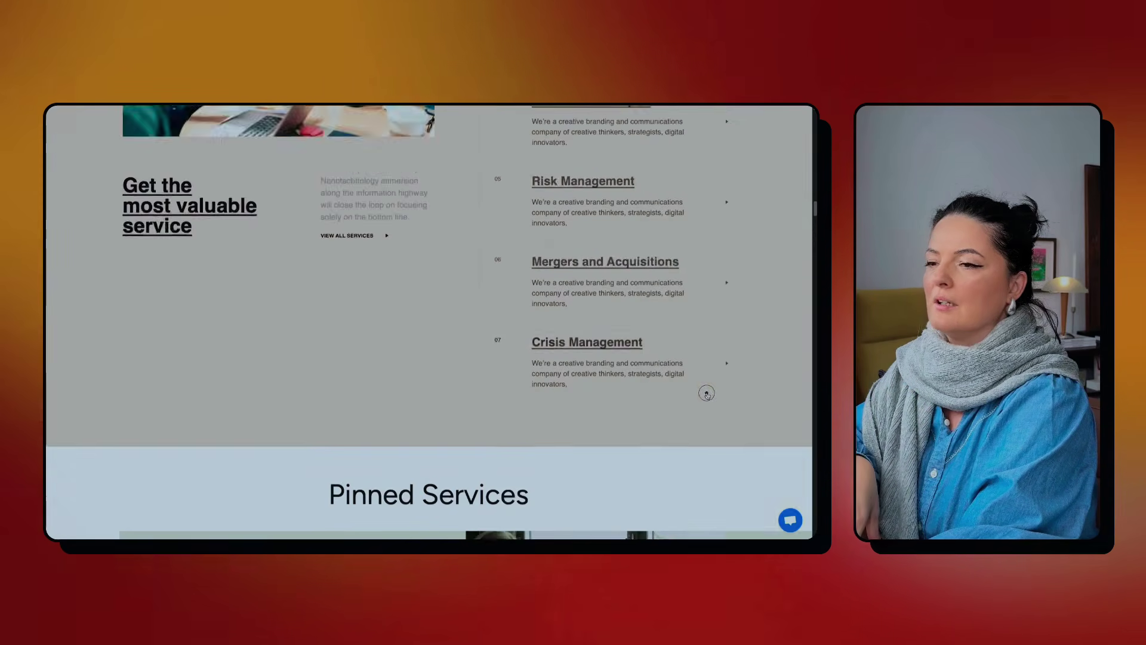
scroll(706, 393, down, 10)
scroll(326, 379, down, 8)
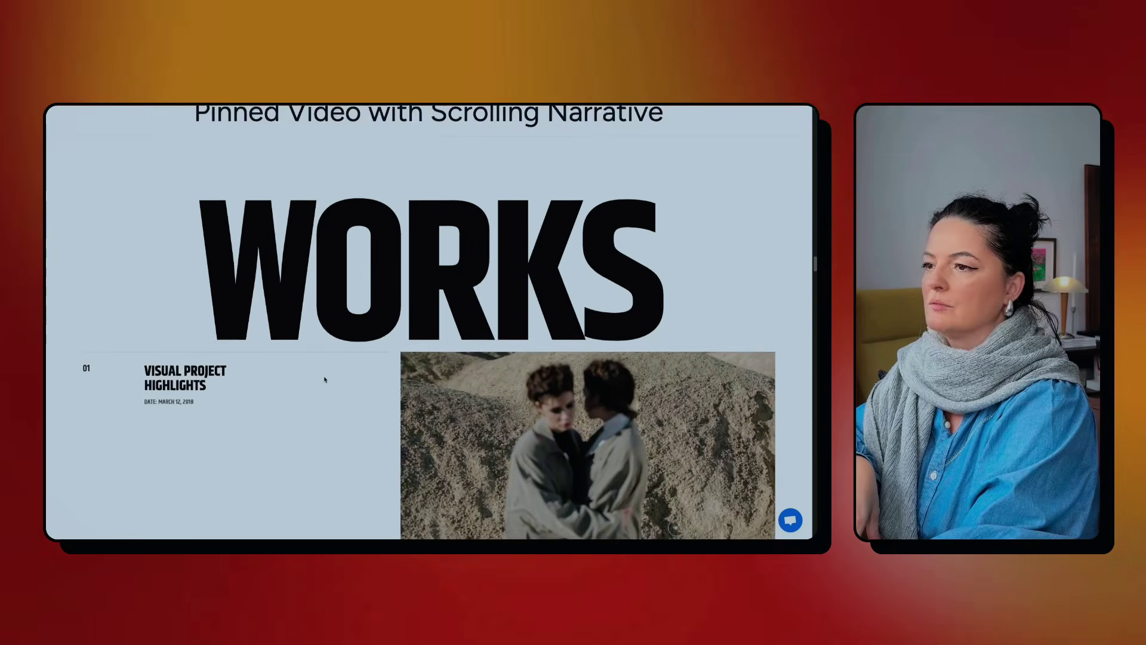
scroll(356, 391, down, 10)
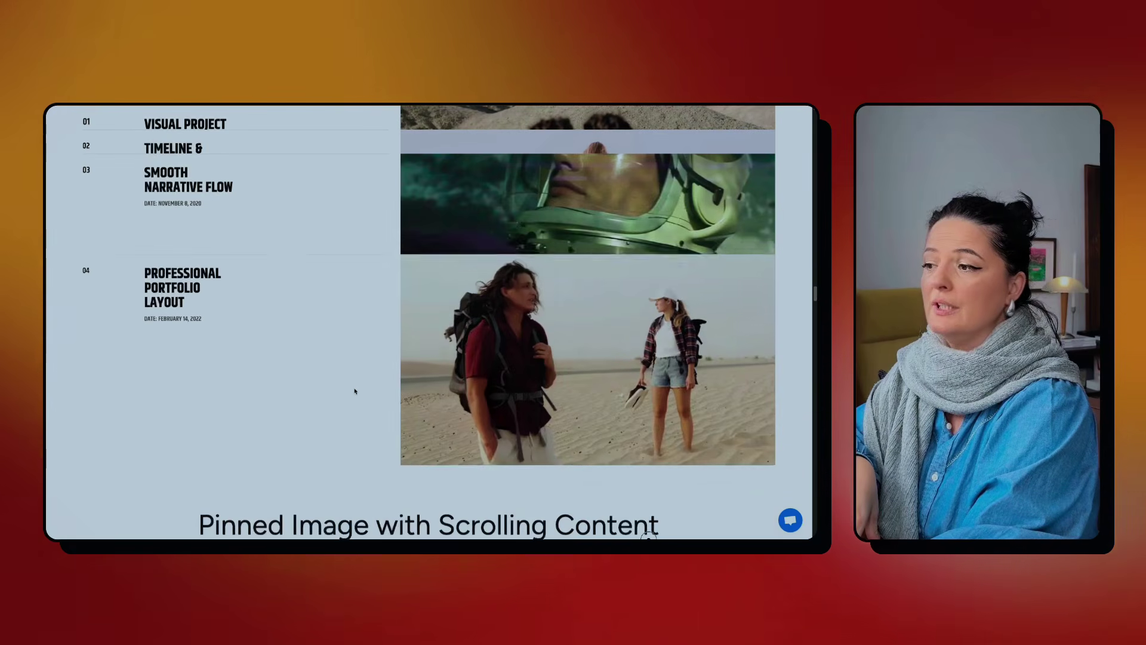
scroll(356, 392, down, 10)
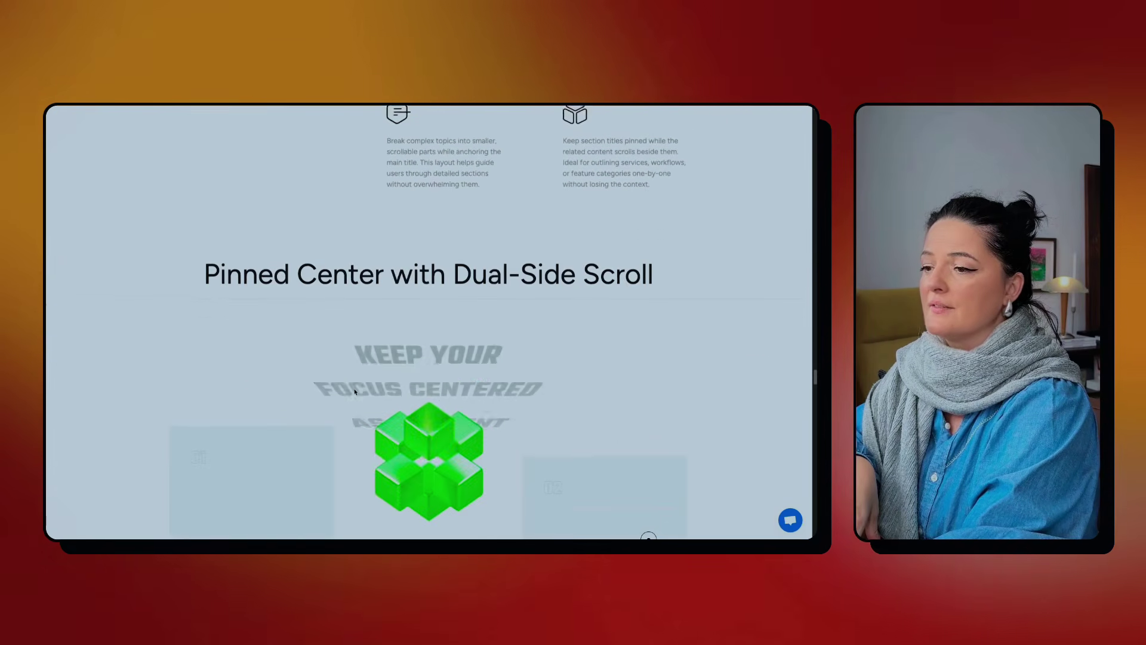
scroll(357, 391, down, 10)
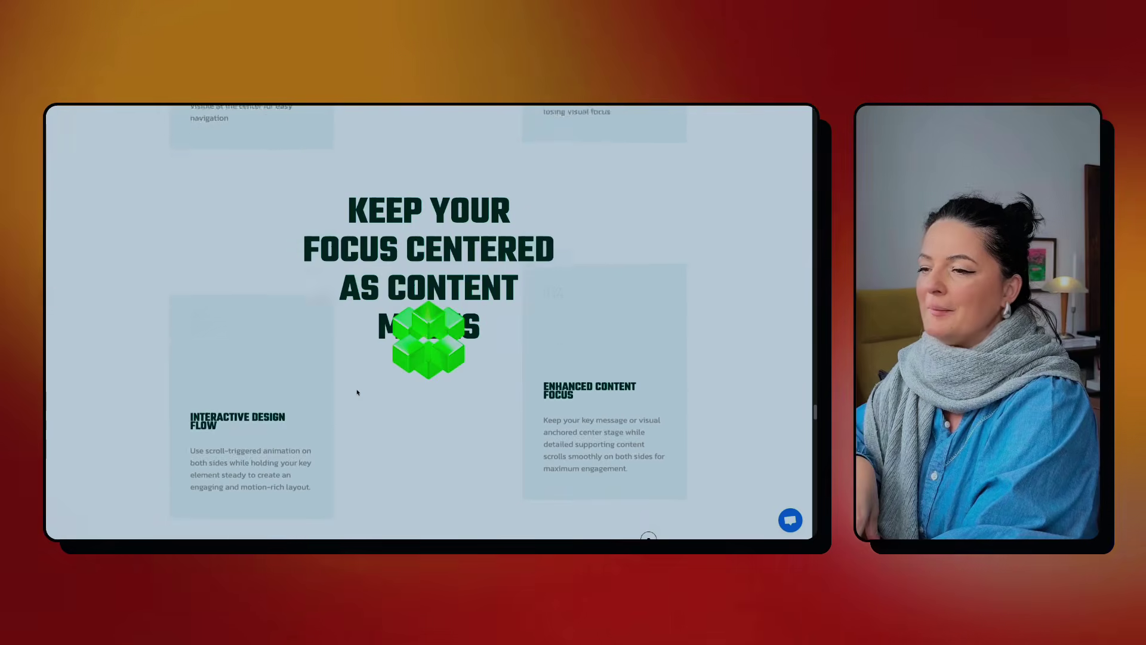
scroll(357, 391, down, 10)
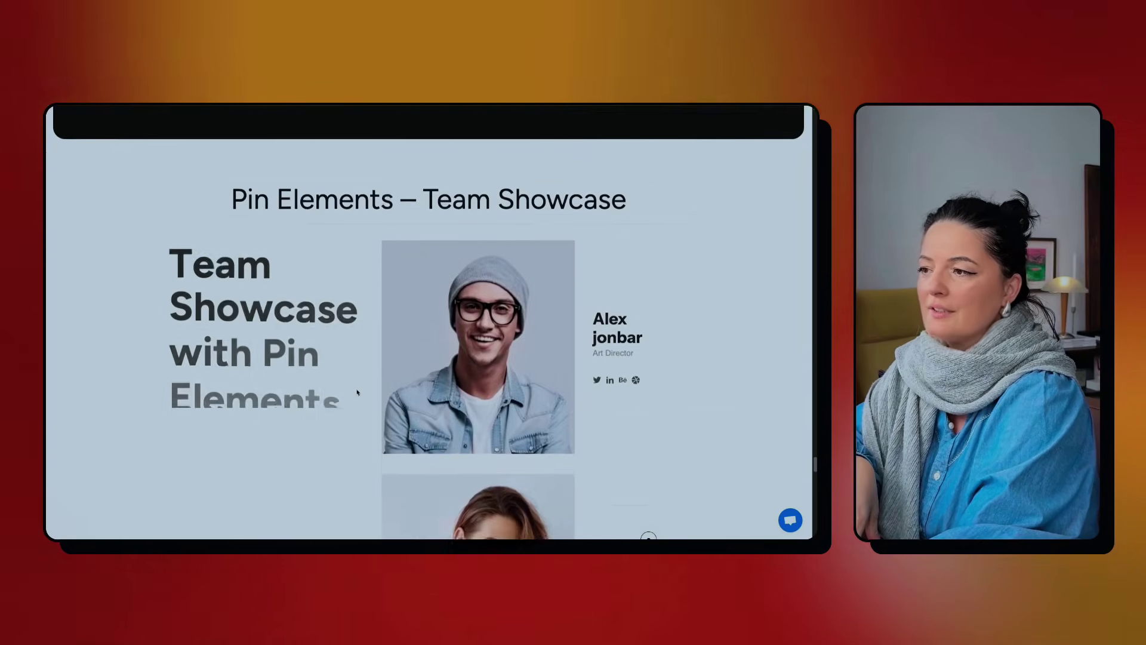
scroll(357, 392, down, 10)
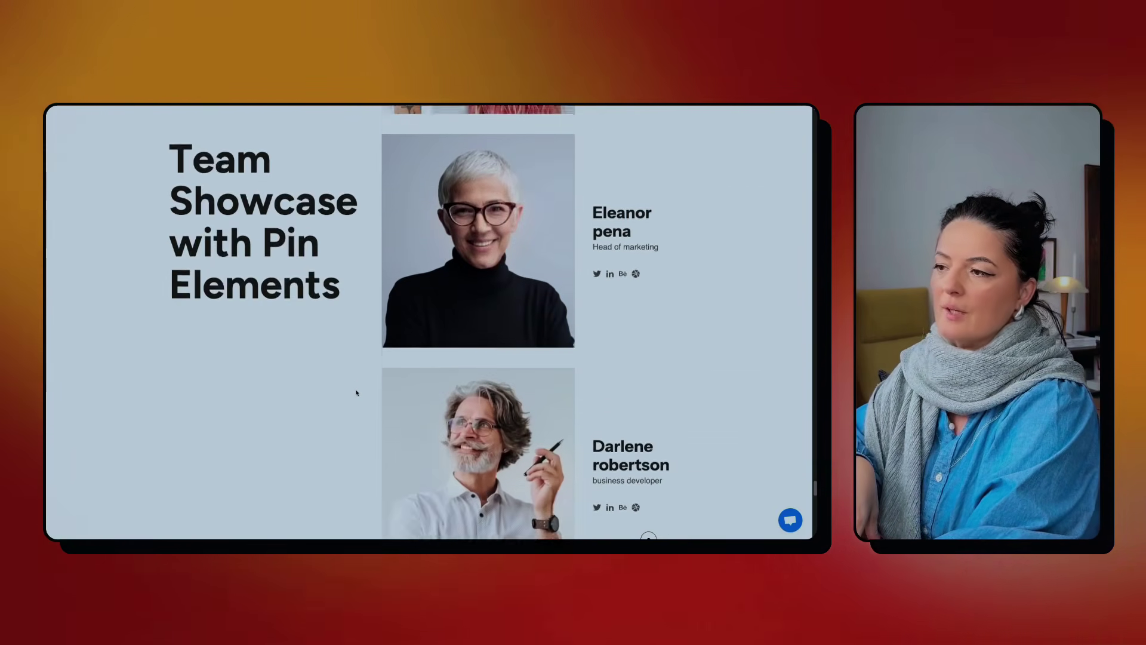
scroll(357, 393, down, 5)
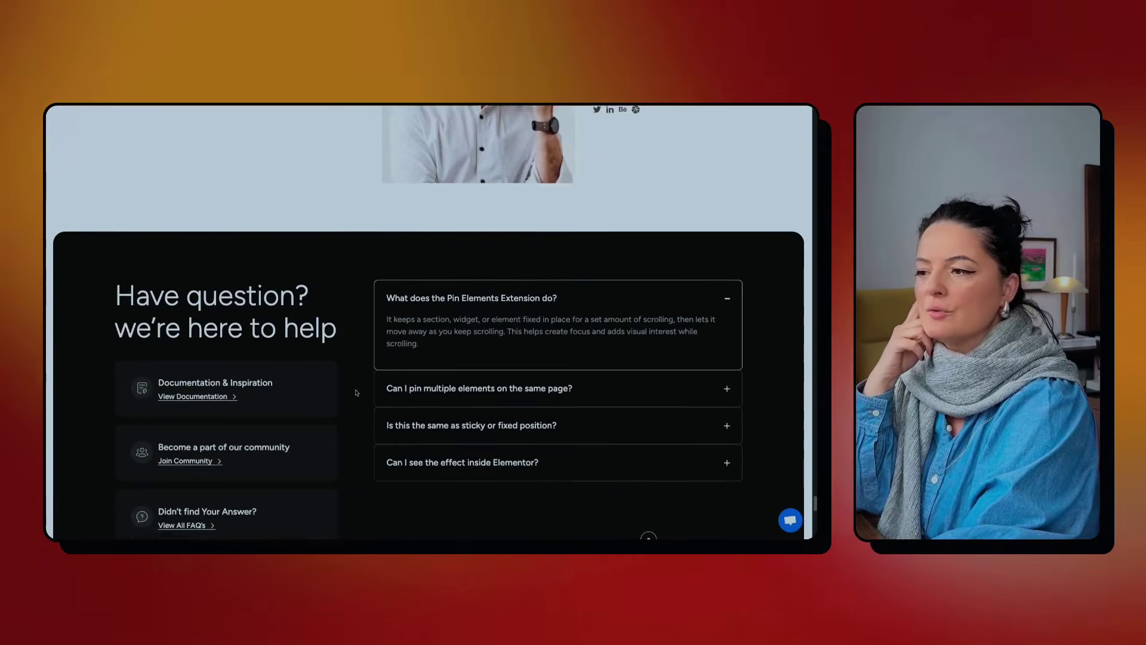
scroll(357, 392, down, 5)
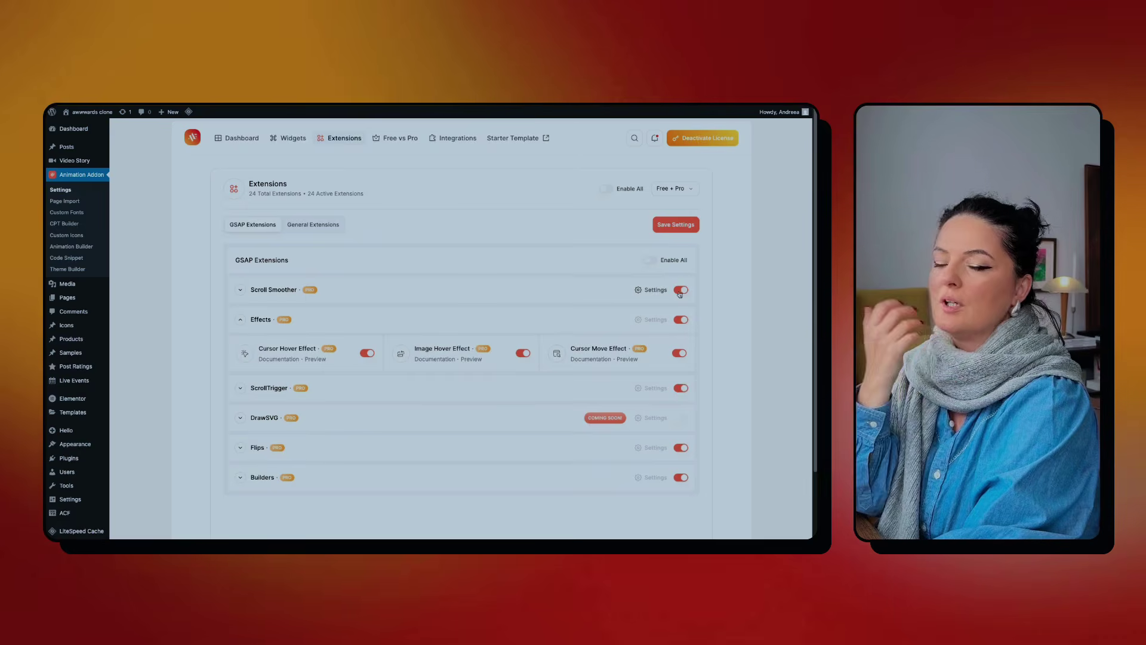
- Switch Scroll Smoother off and on again, and expand the ScrollTrigger group to show its extensions
click(681, 291)
click(683, 291)
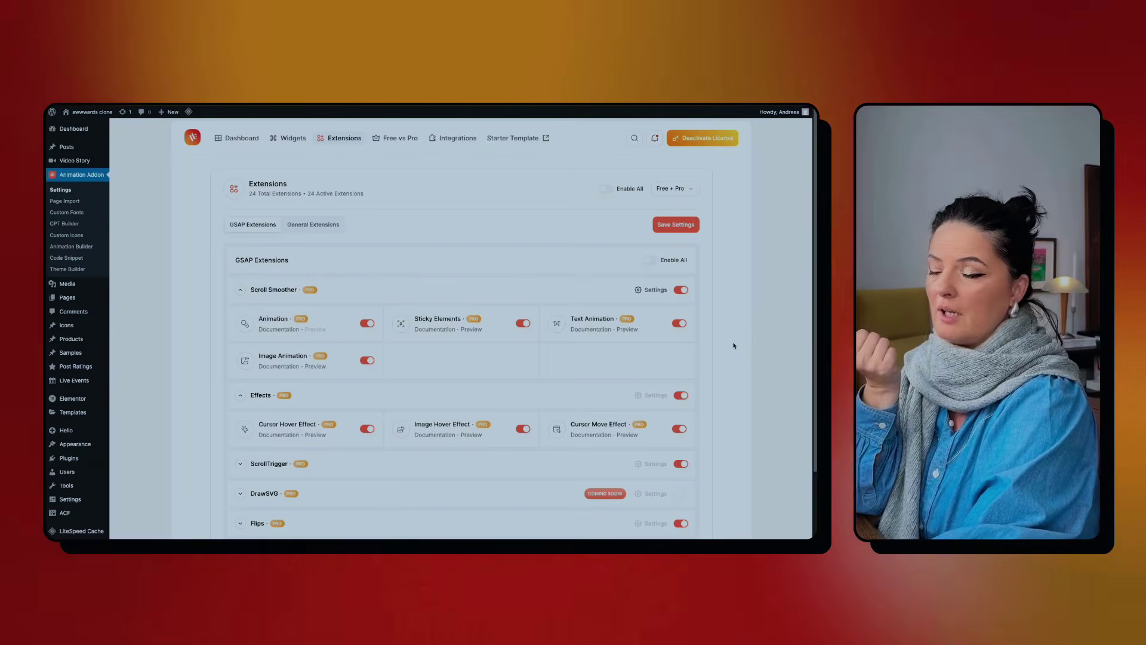
scroll(715, 366, down, 3)
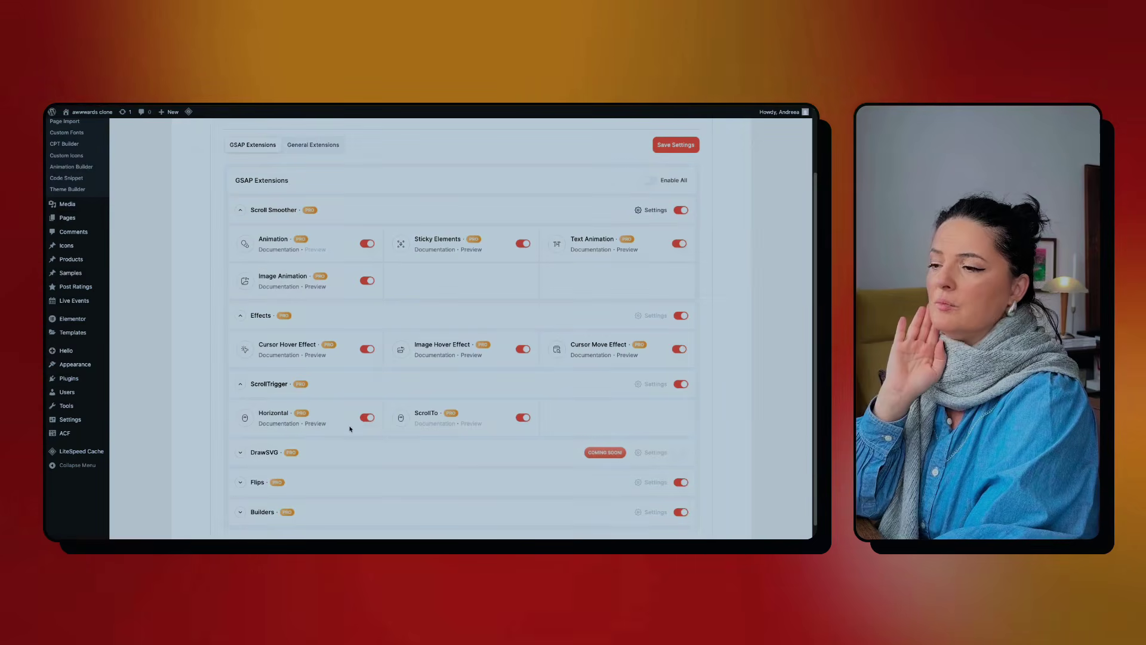
click(239, 388)
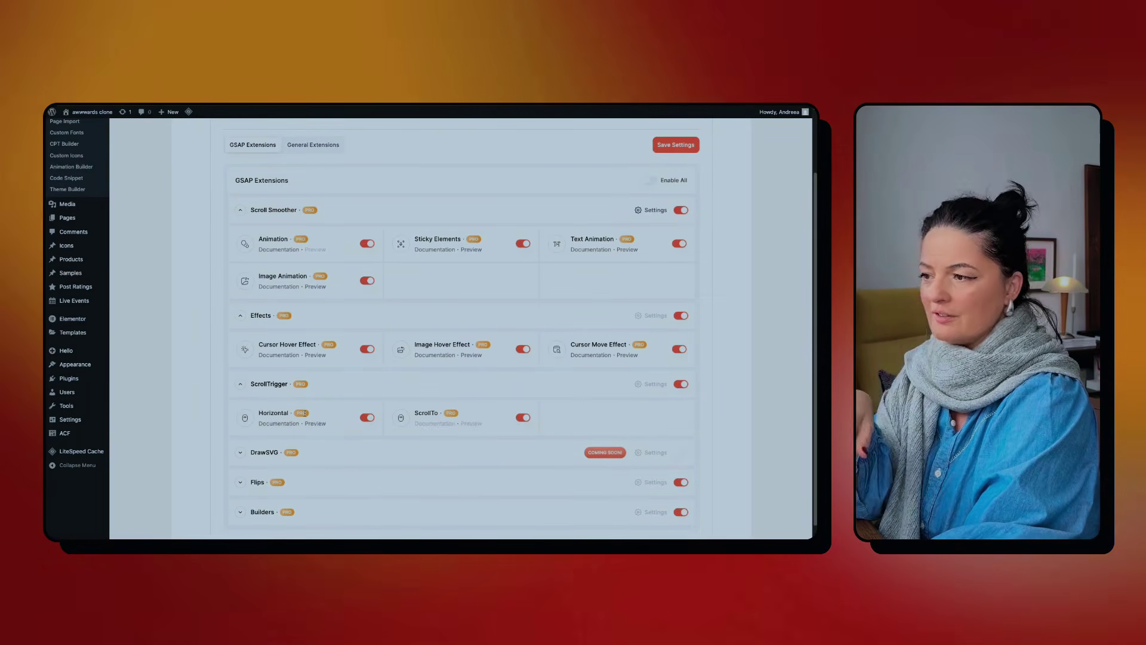
click(238, 388)
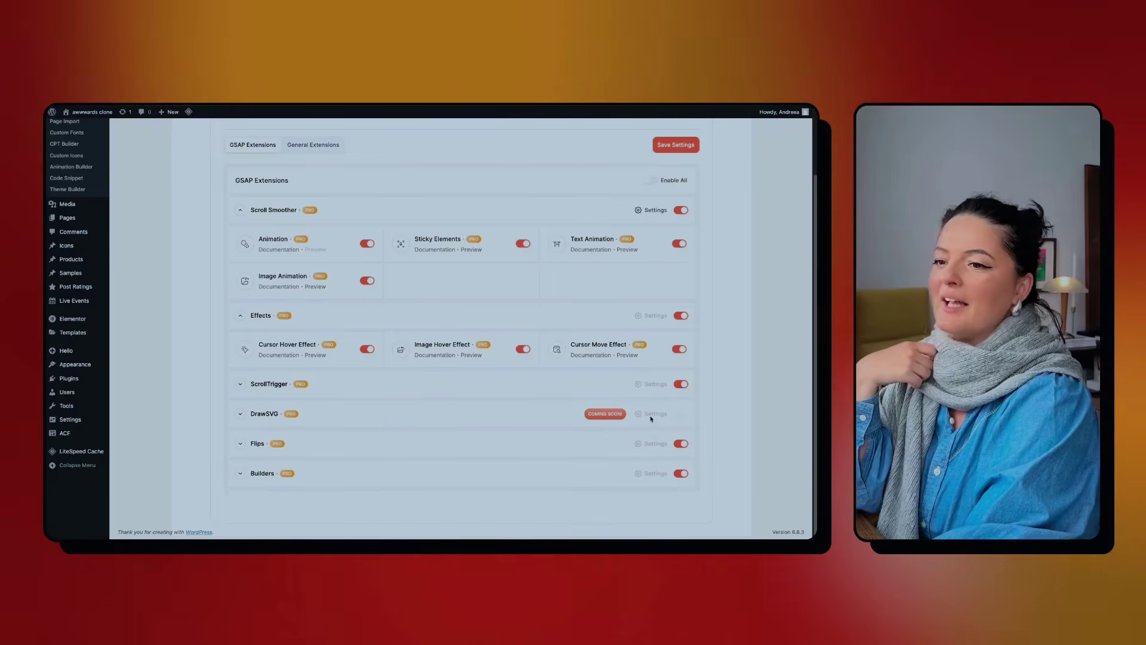
click(242, 386)
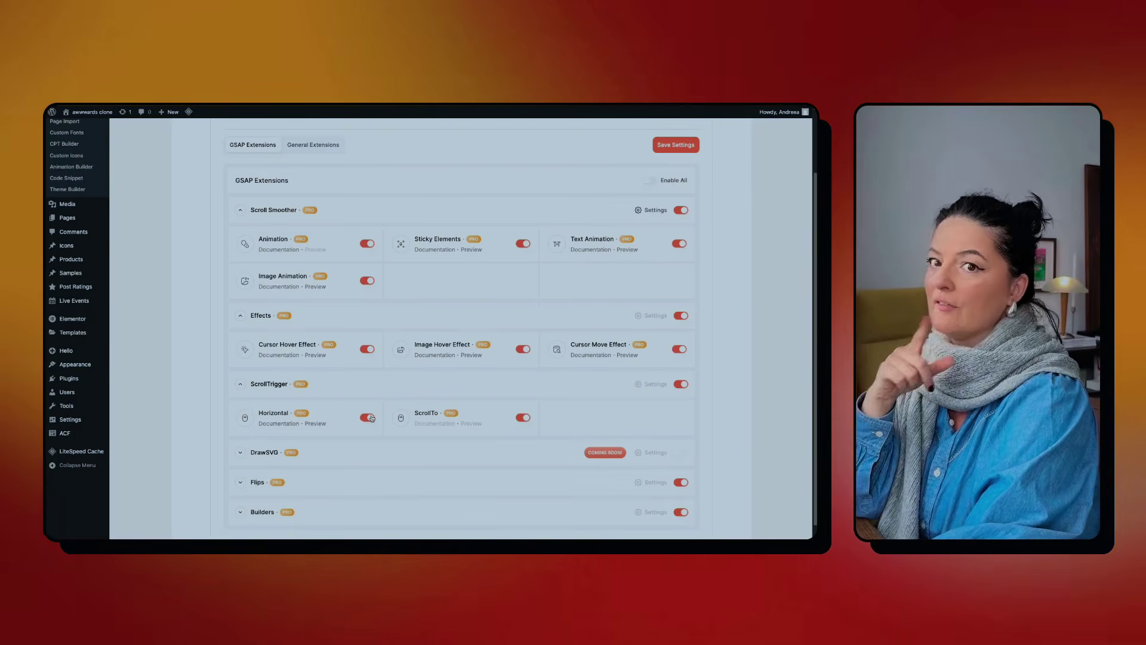
- Expand the Flips and Builders groups and review all extensions listed under the GSAP Extensions
scroll(418, 440, down, 1)
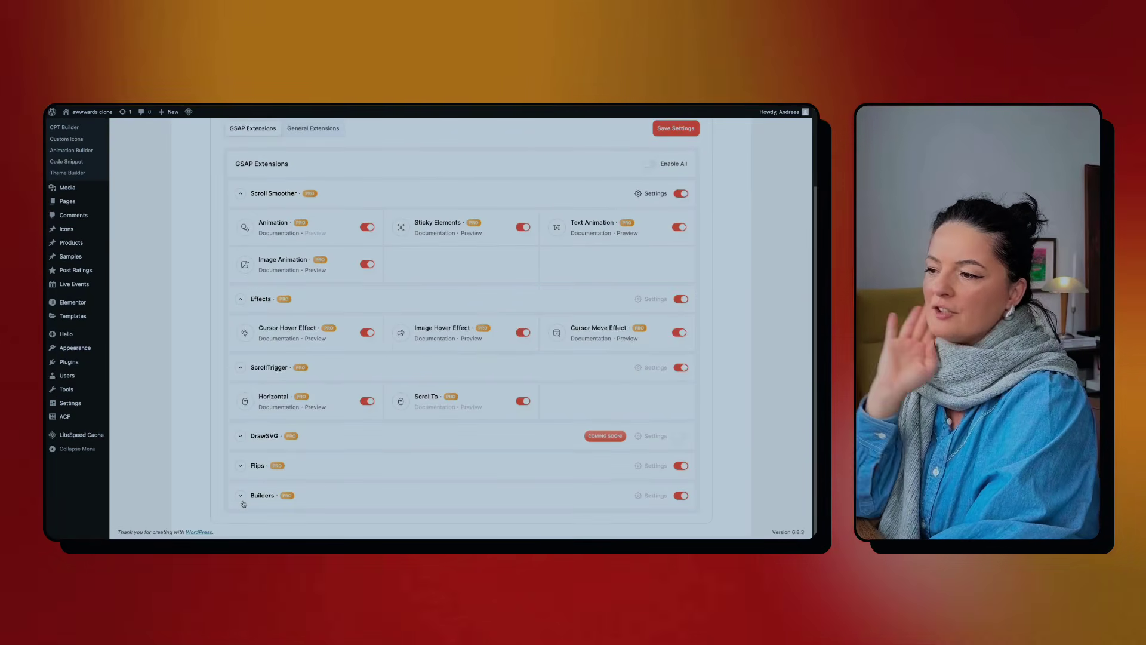
click(241, 437)
scroll(245, 427, down, 1)
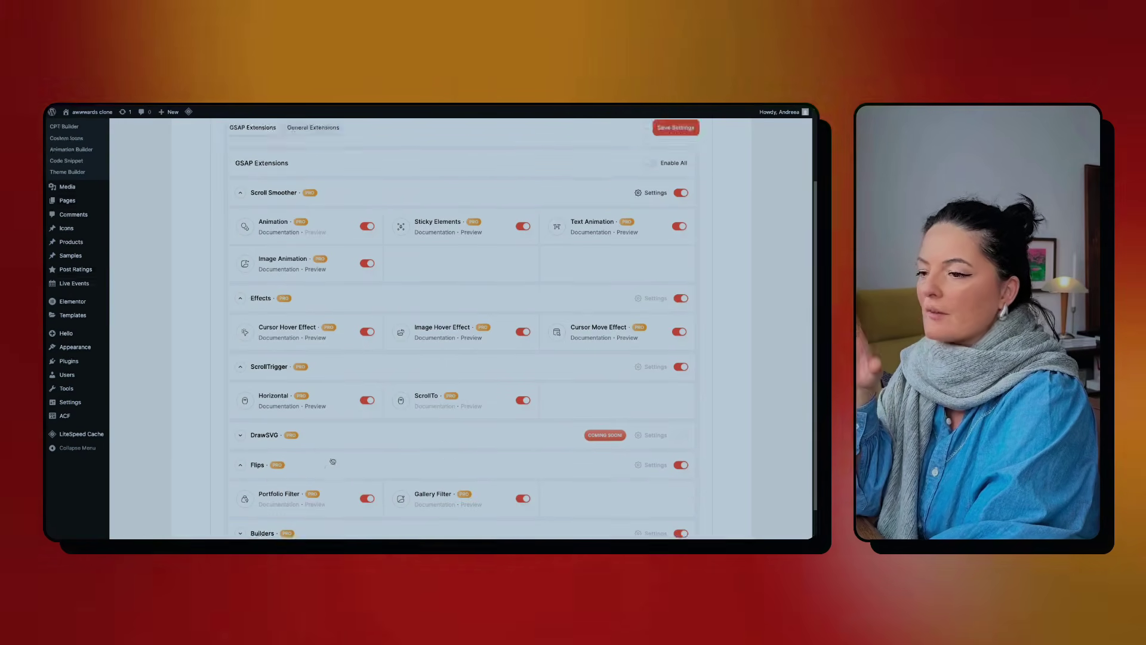
scroll(332, 461, down, 1)
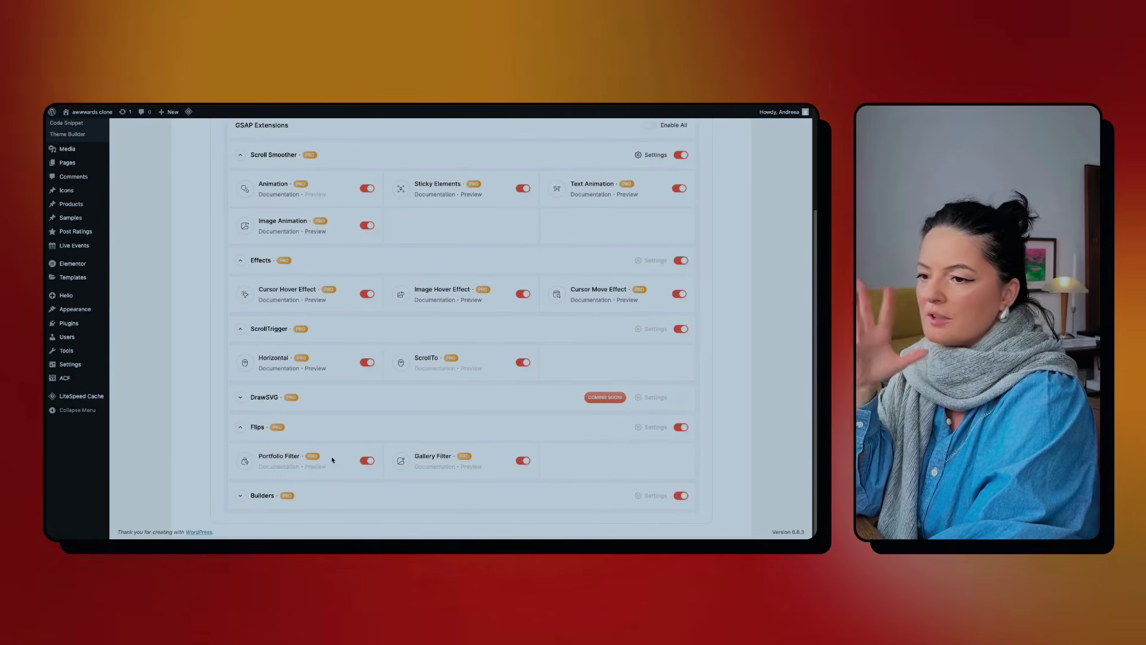
scroll(357, 466, down, 1)
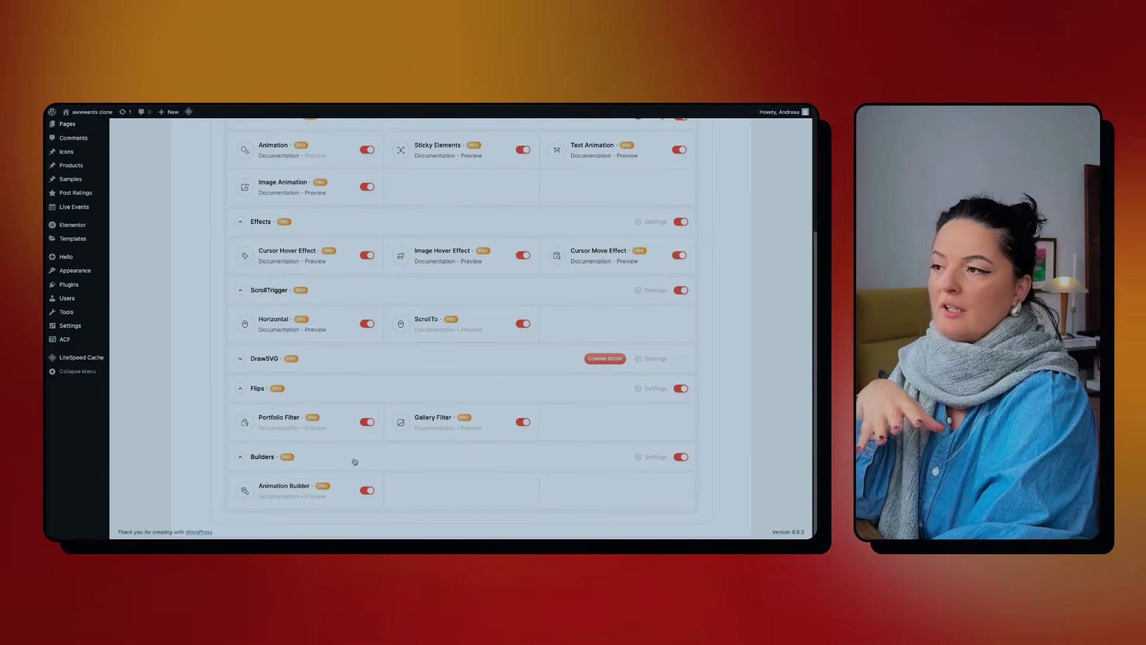
scroll(355, 462, up, 3)
scroll(353, 457, down, 1)
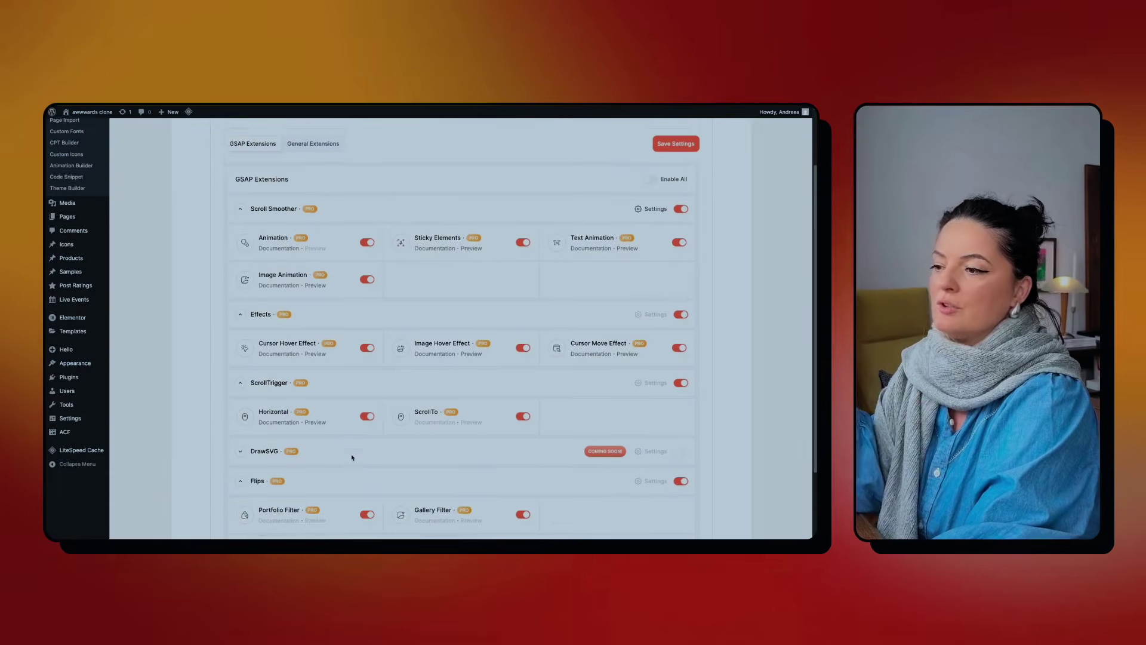
scroll(309, 430, up, 2)
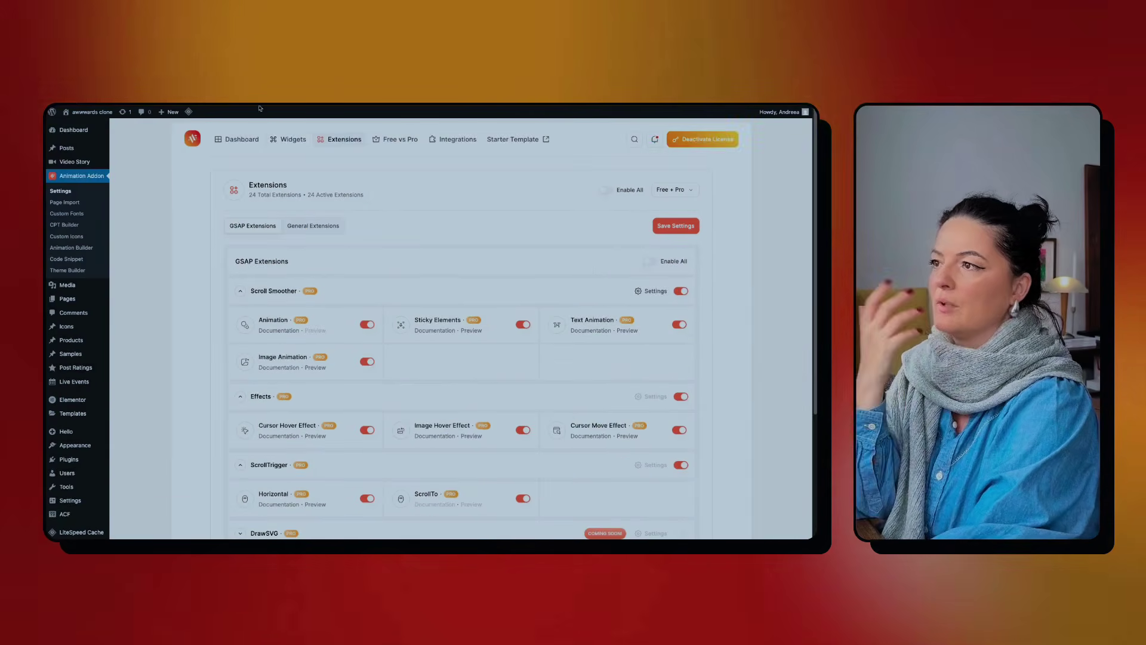
- Open the Free vs Pro comparison and examine the table of features for free and pro sites
click(294, 139)
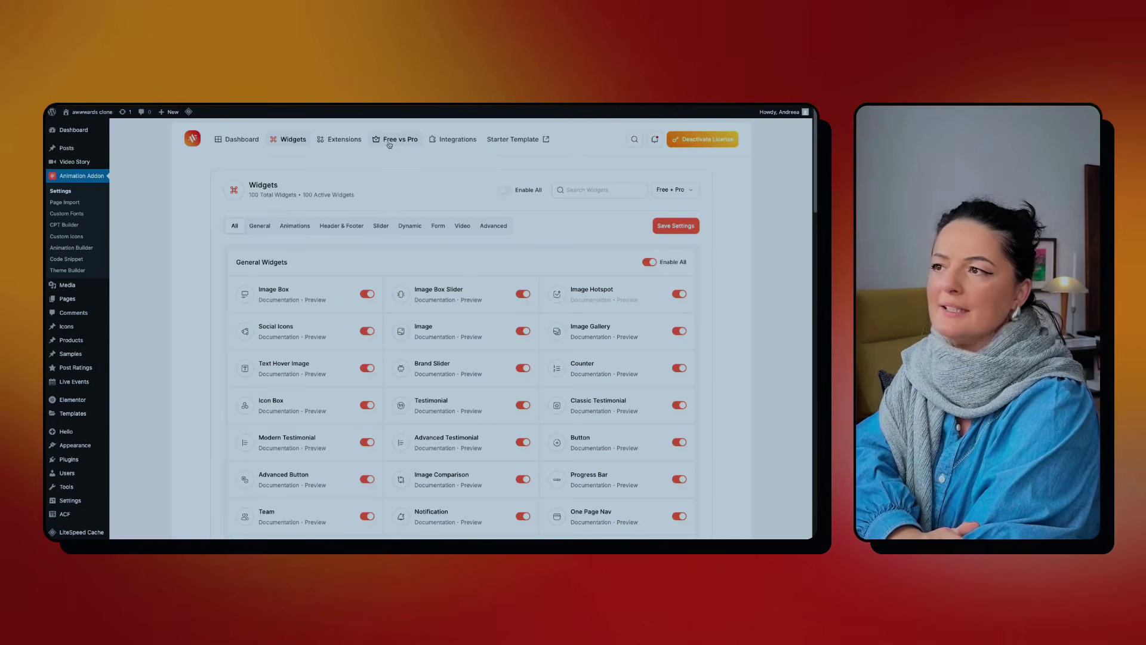
click(389, 141)
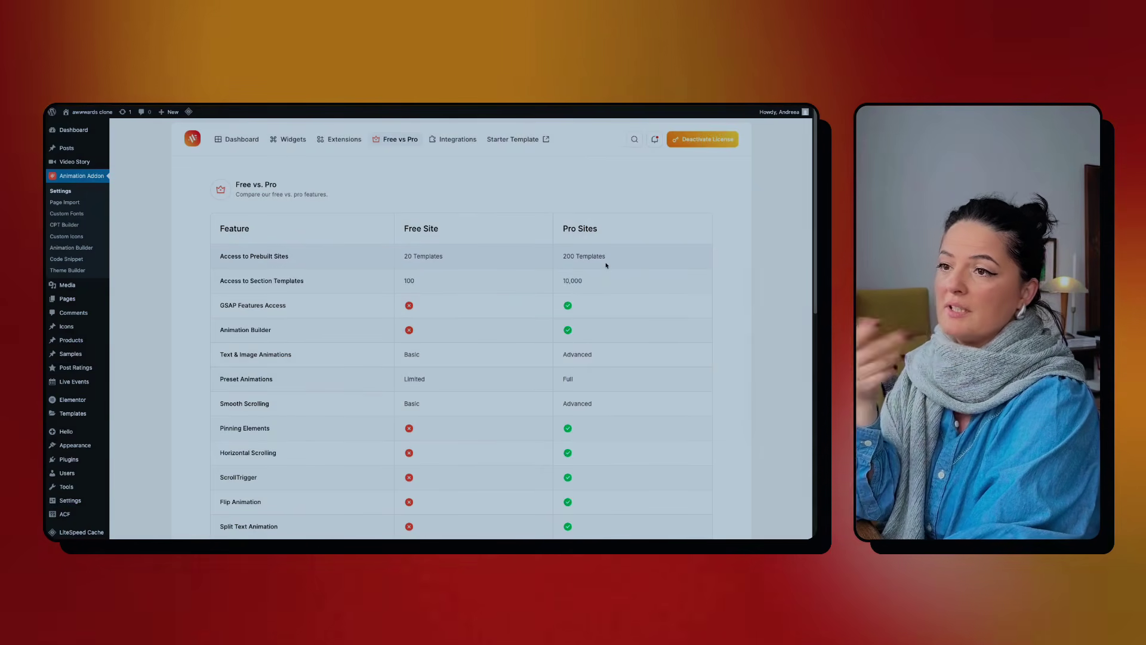
scroll(682, 332, down, 5)
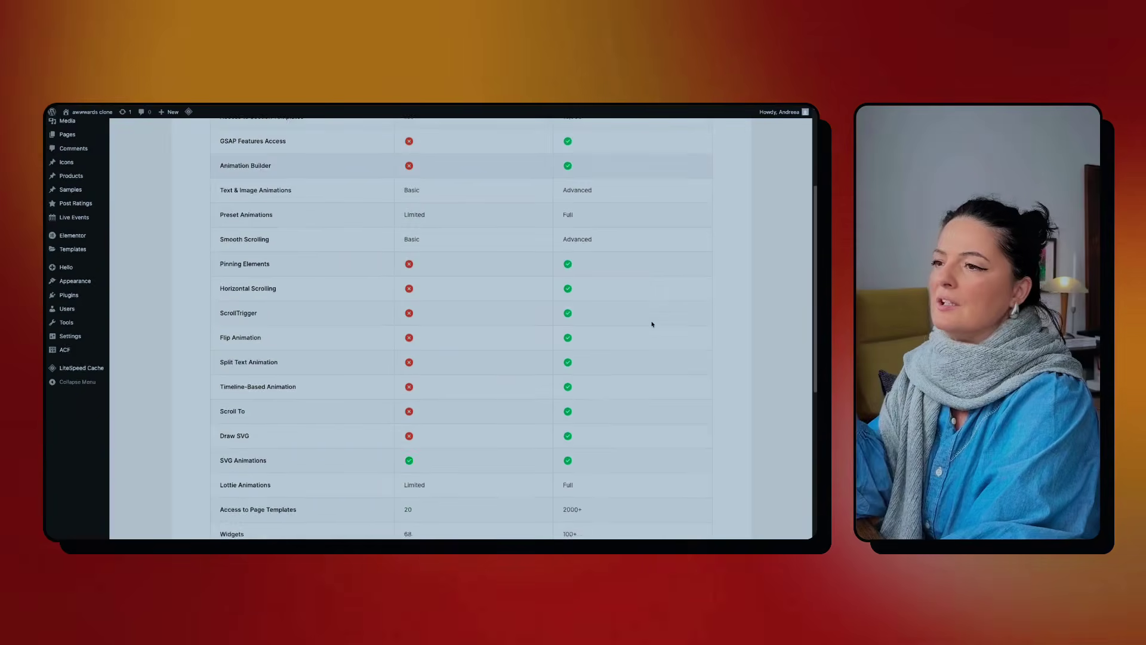
scroll(652, 324, down, 3)
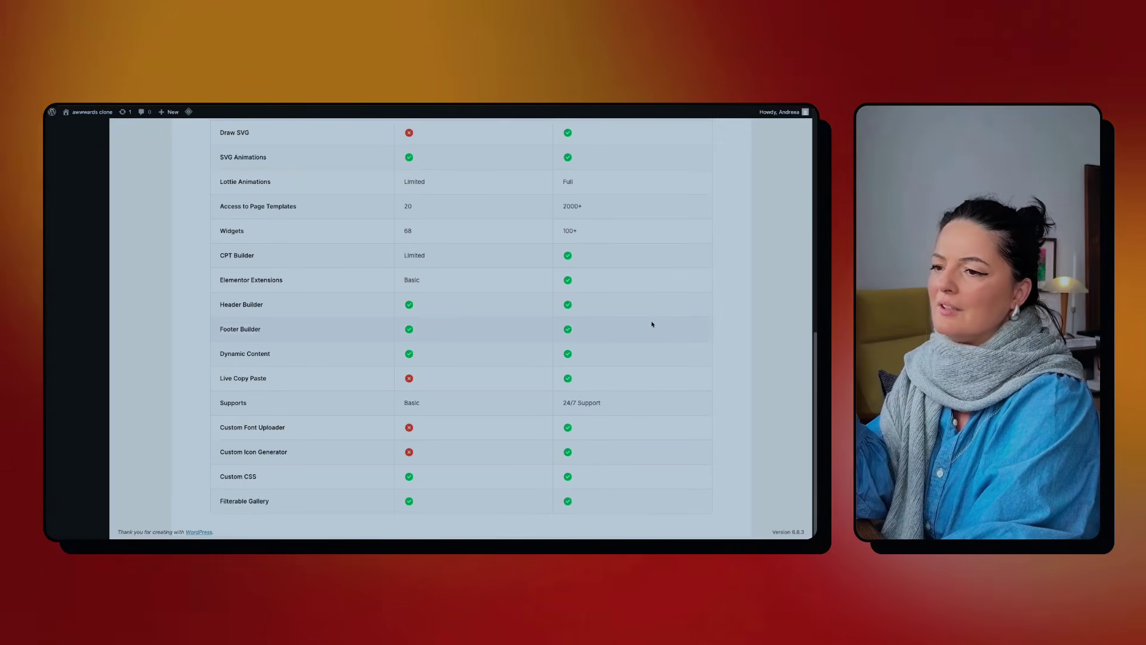
scroll(473, 317, up, 4)
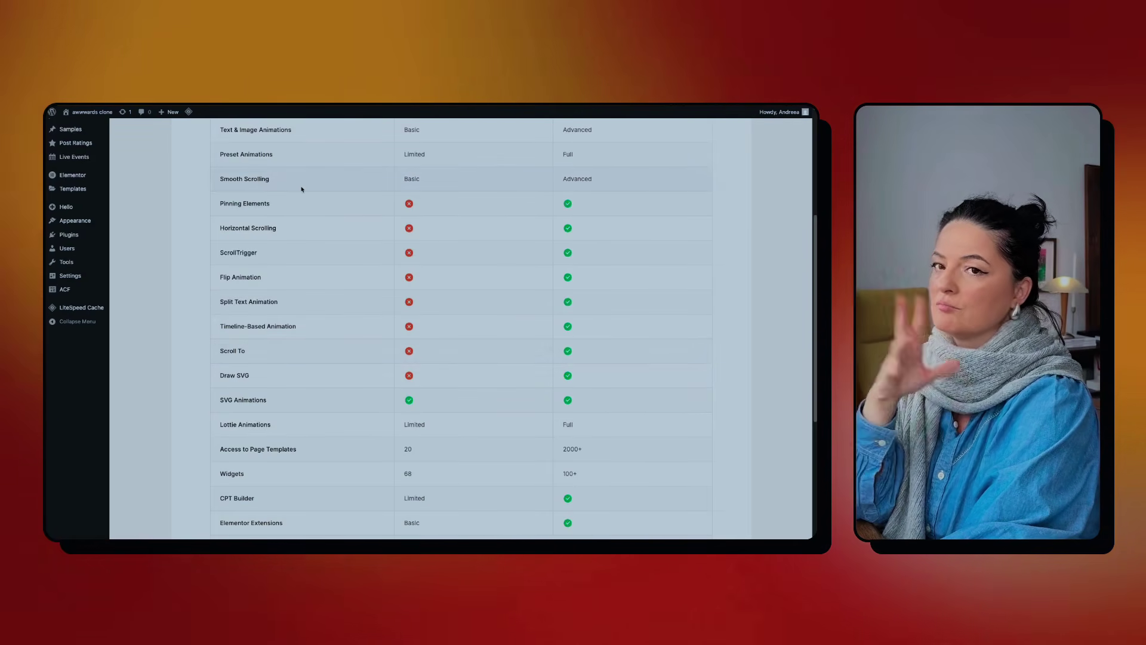
scroll(479, 371, down, 5)
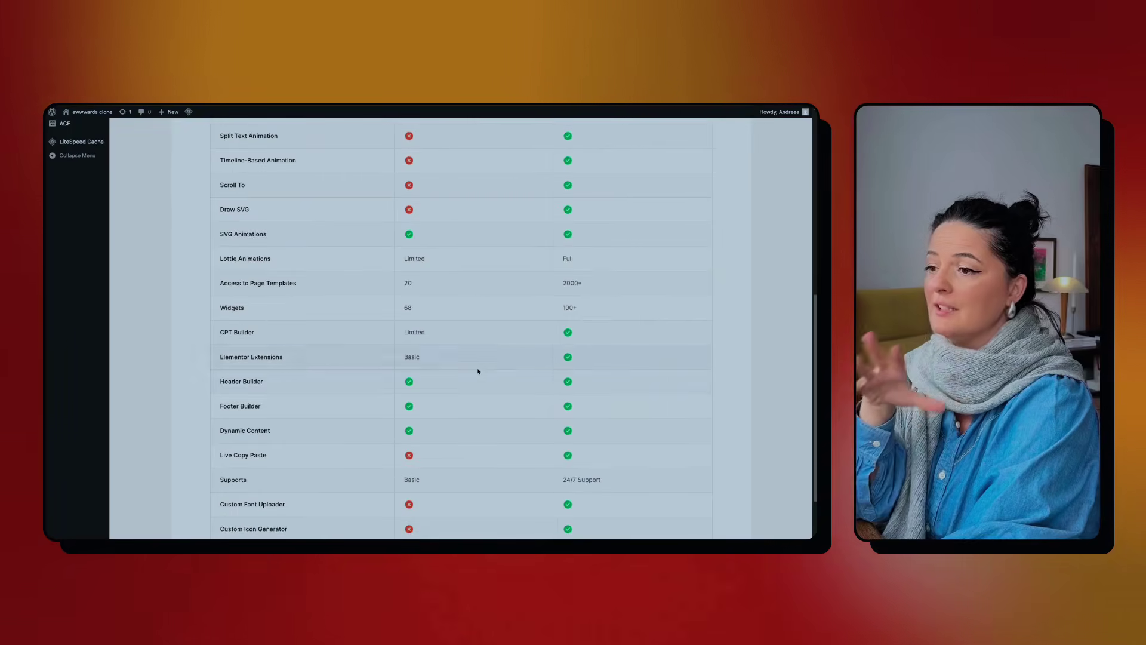
scroll(368, 463, down, 1)
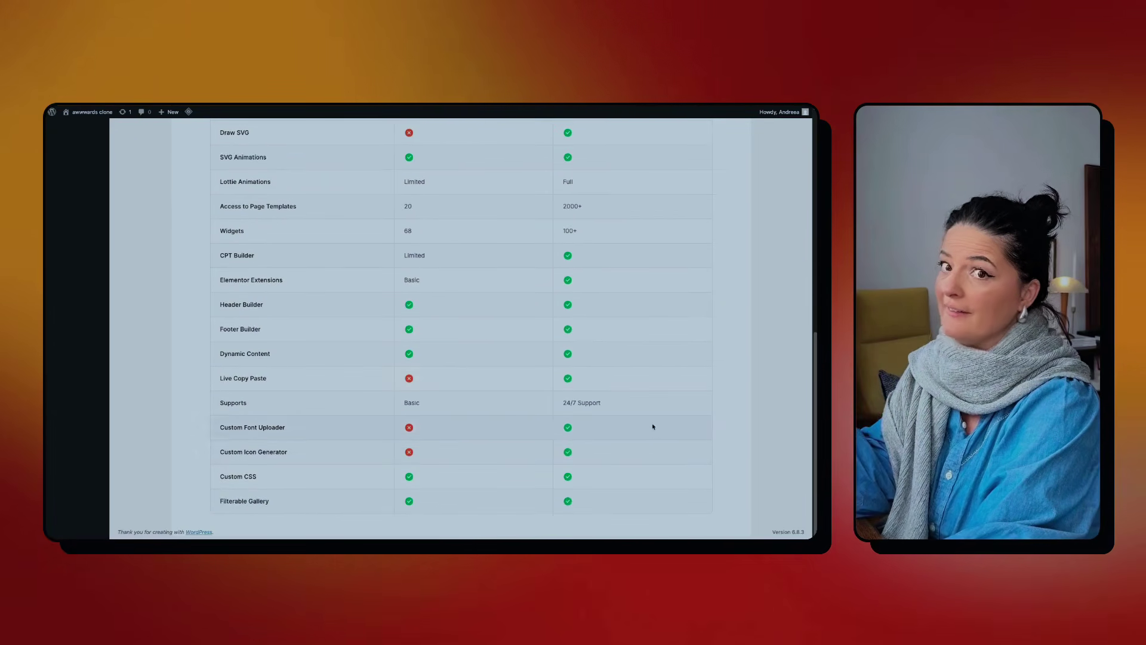
scroll(653, 426, up, 10)
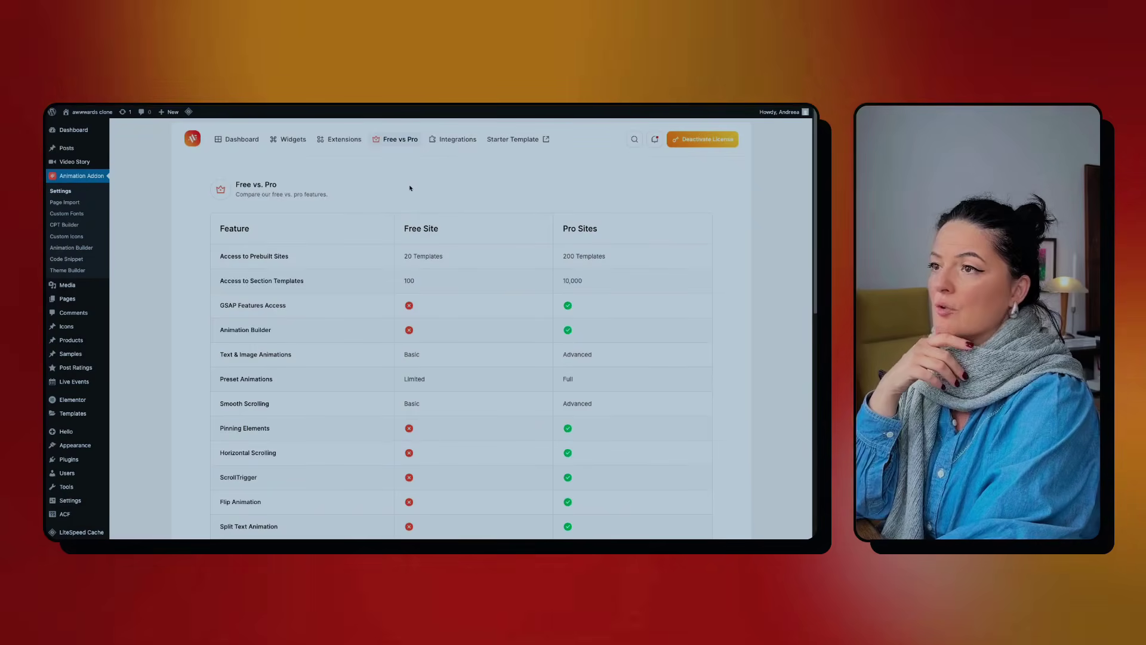
- Open the Integrations page, expand the GSAP Library group and look through its list of GSAP plugins
click(455, 140)
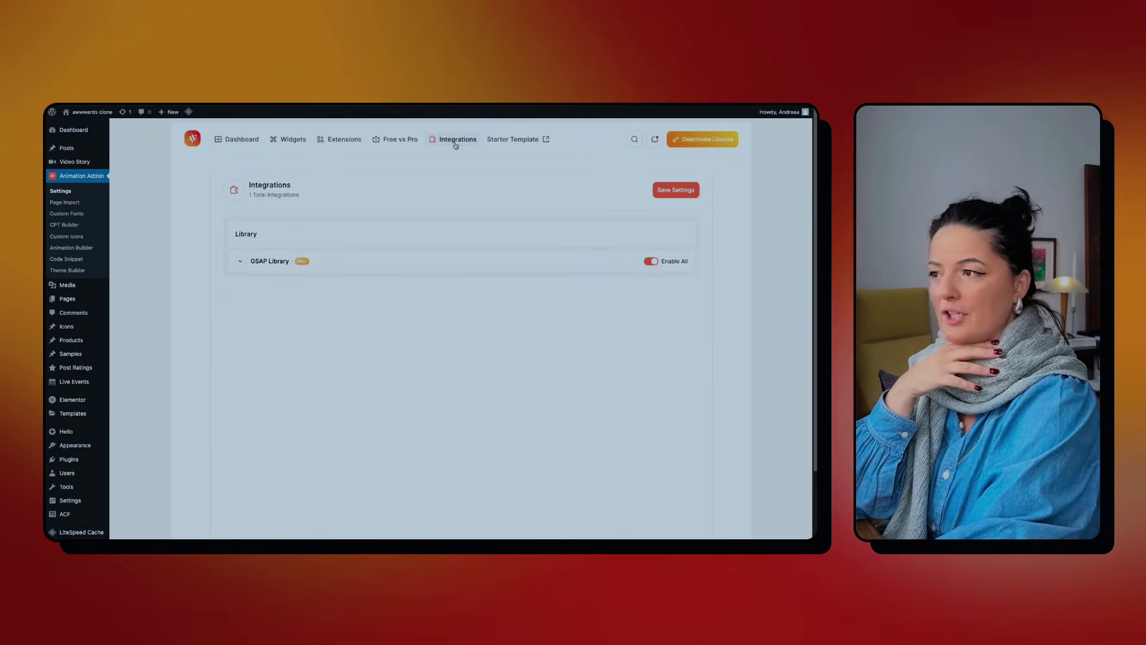
click(644, 261)
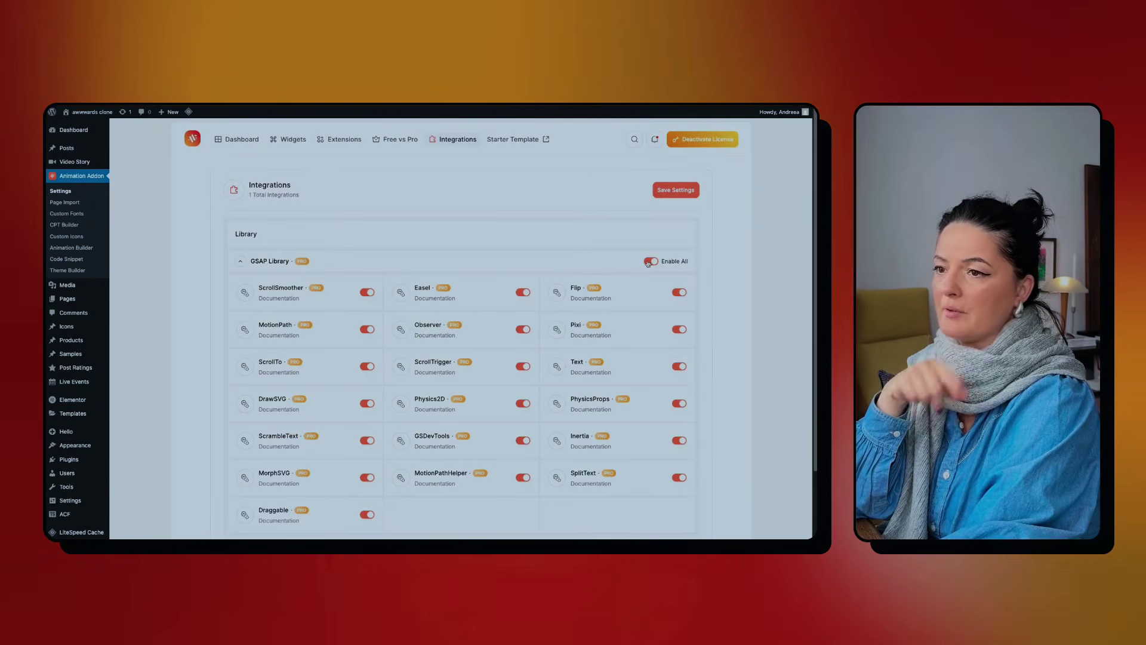
scroll(311, 454, down, 3)
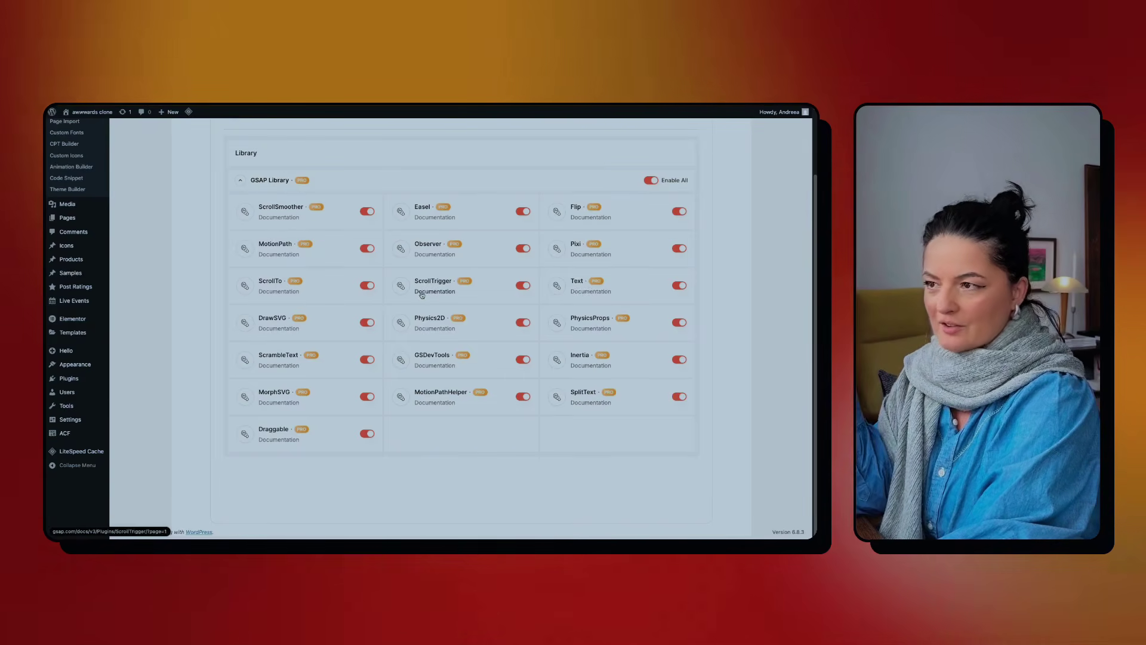
scroll(741, 308, up, 3)
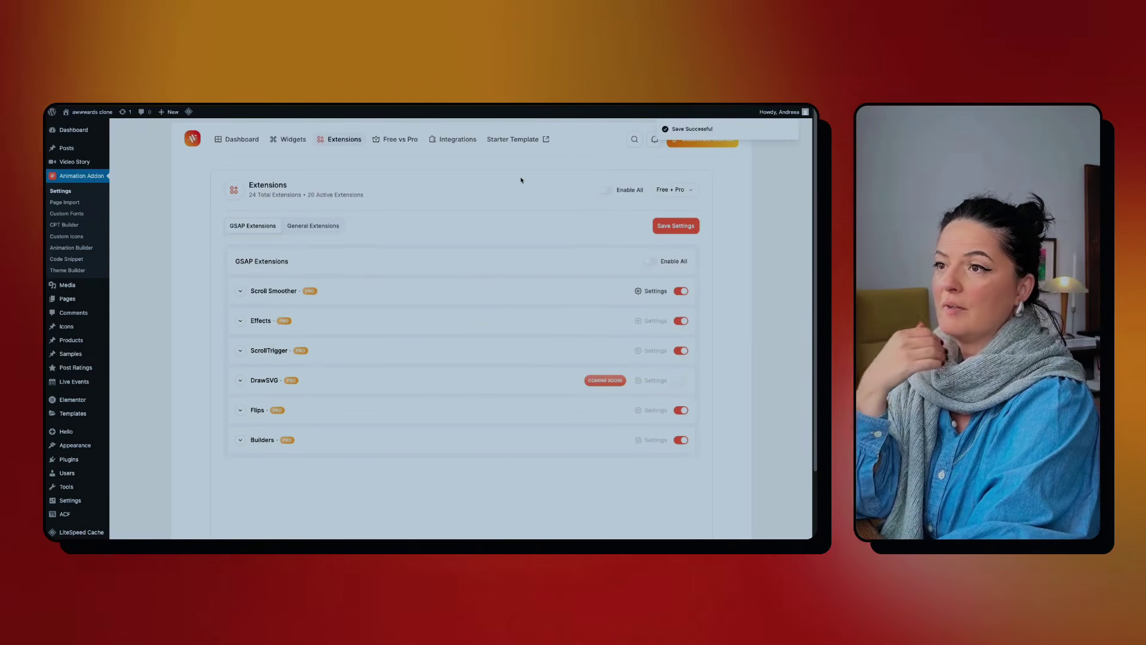
- Open the starter template library and search it for "interior design"
click(509, 141)
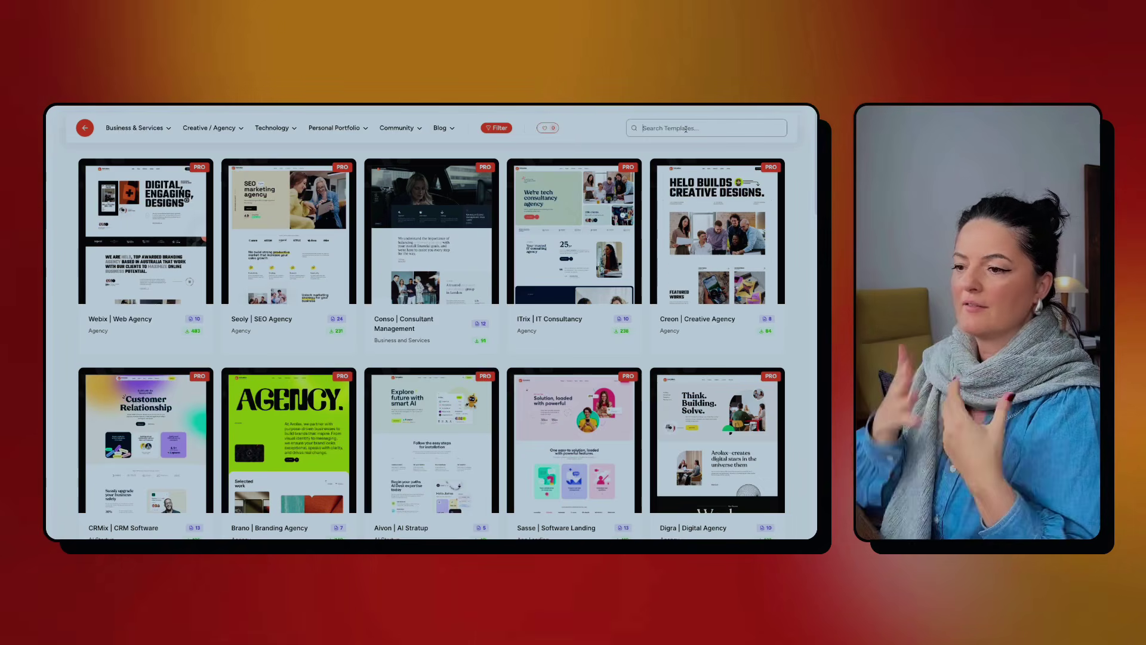
text(int)
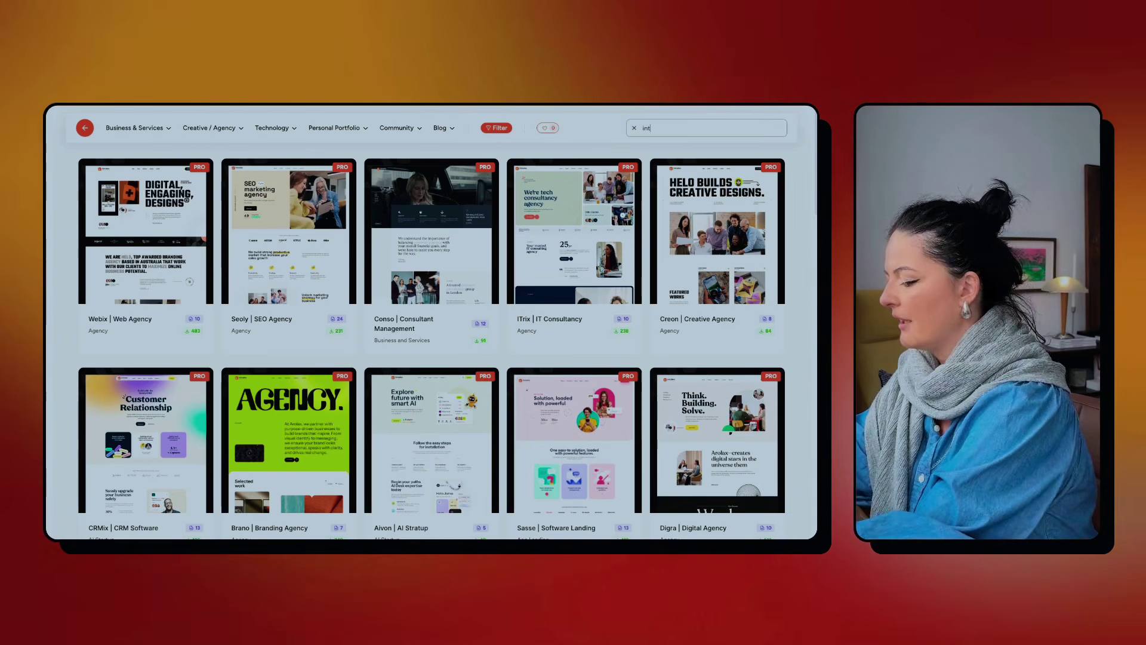
text(erior design)
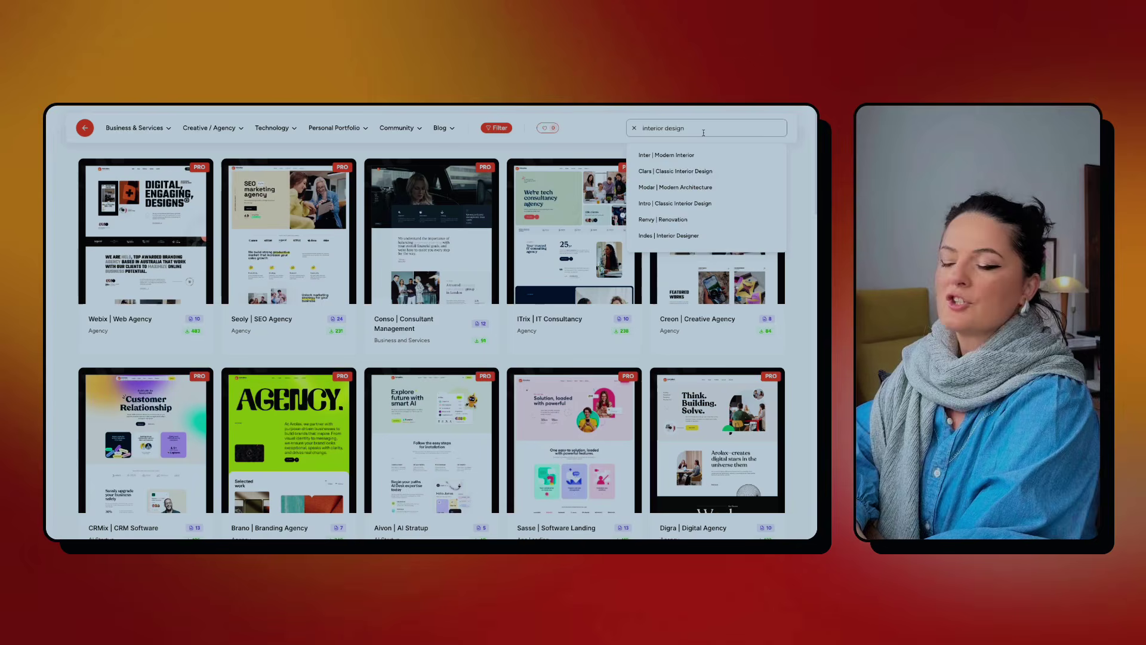
key(Return)
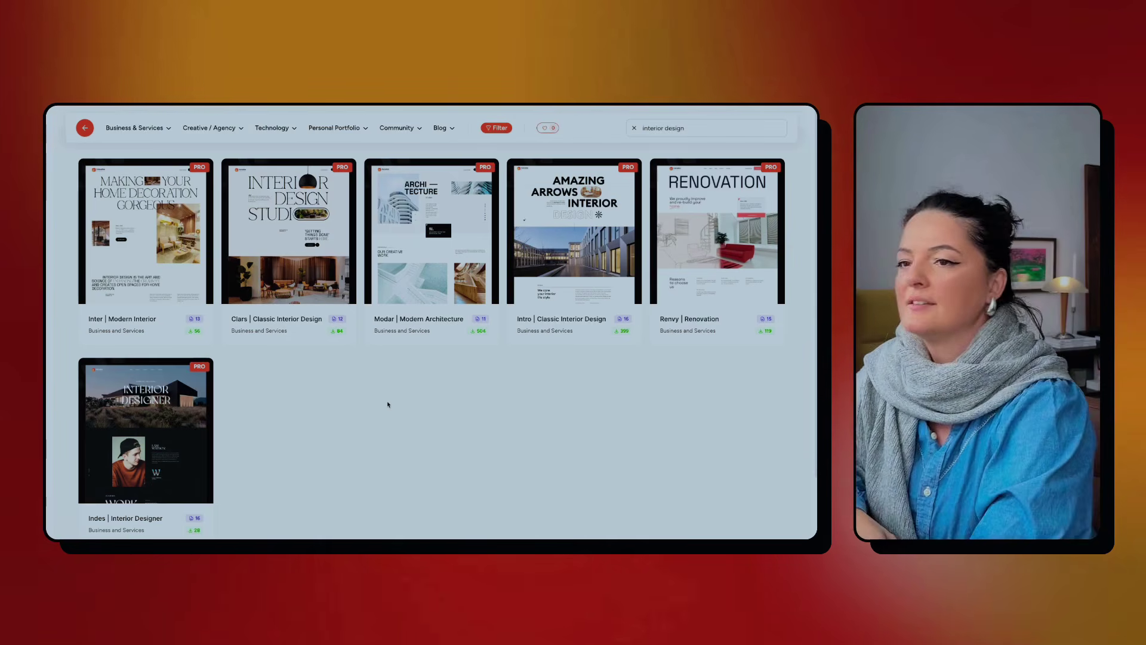
- Preview the Clars | Classic Interior Design template, opening and closing its full-screen navigation
mouse_move(300, 234)
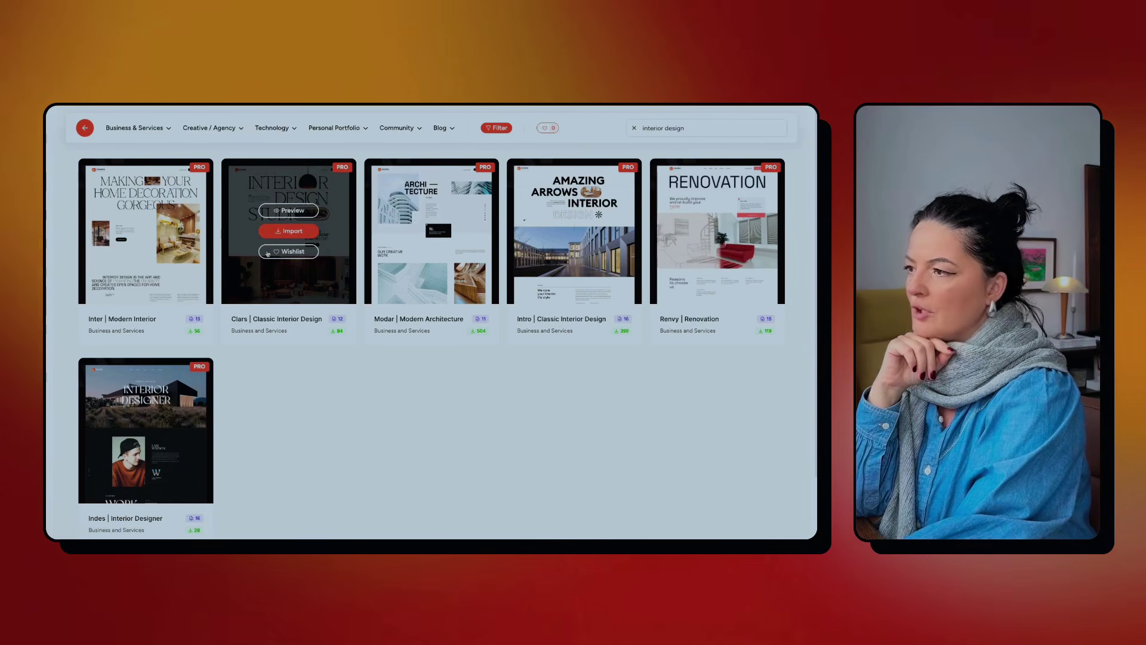
click(287, 211)
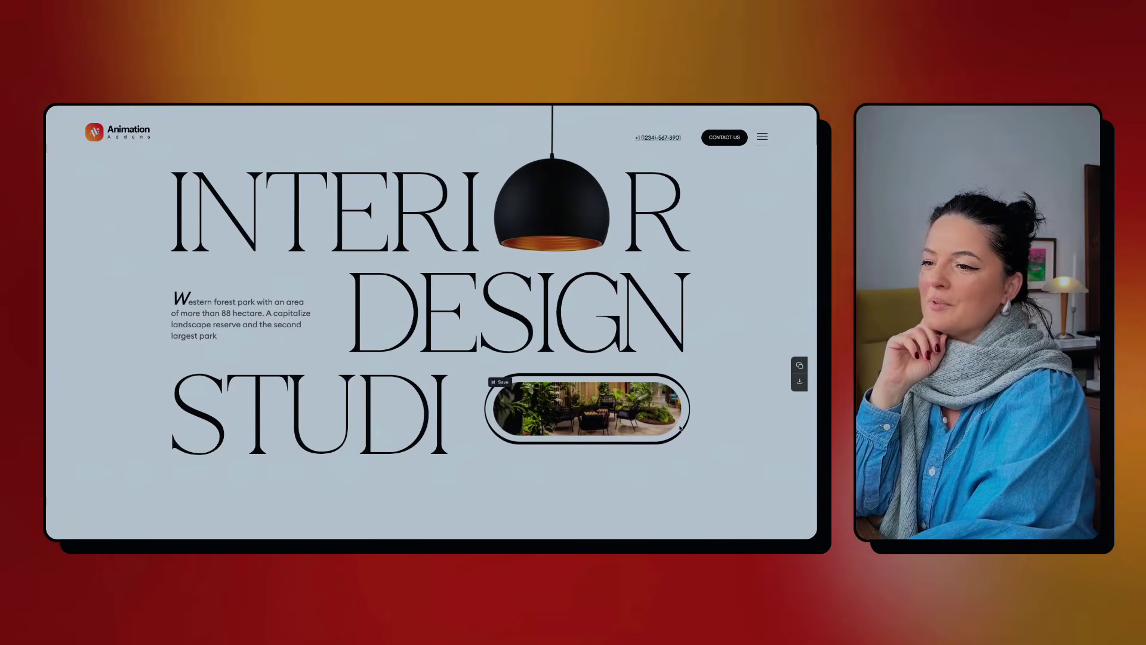
click(762, 138)
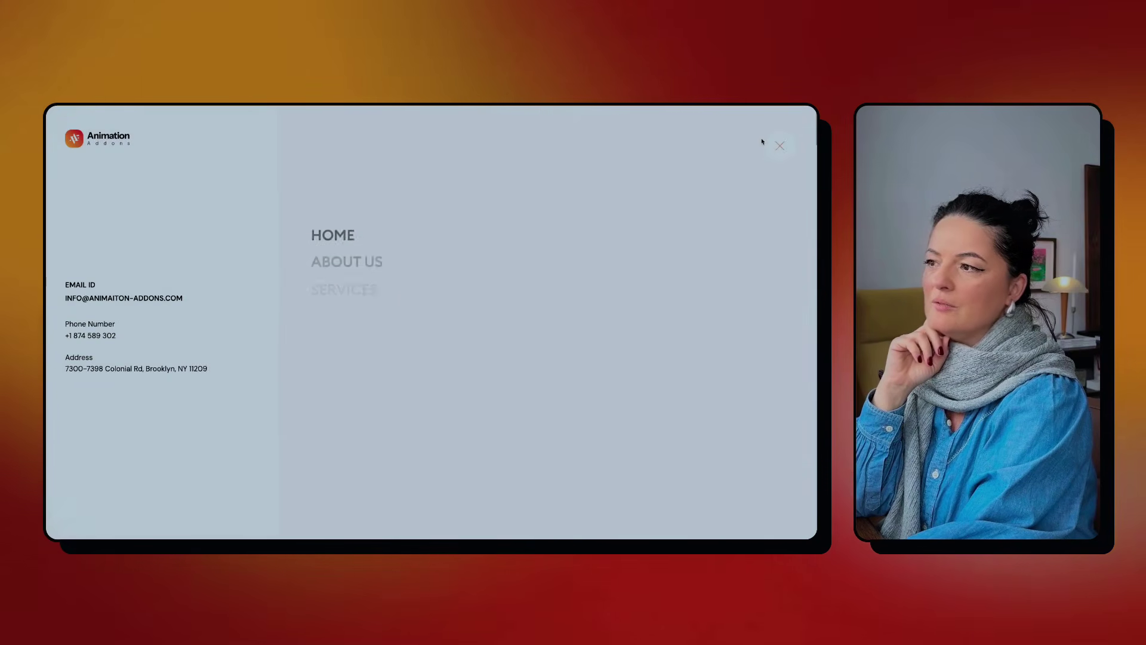
click(777, 150)
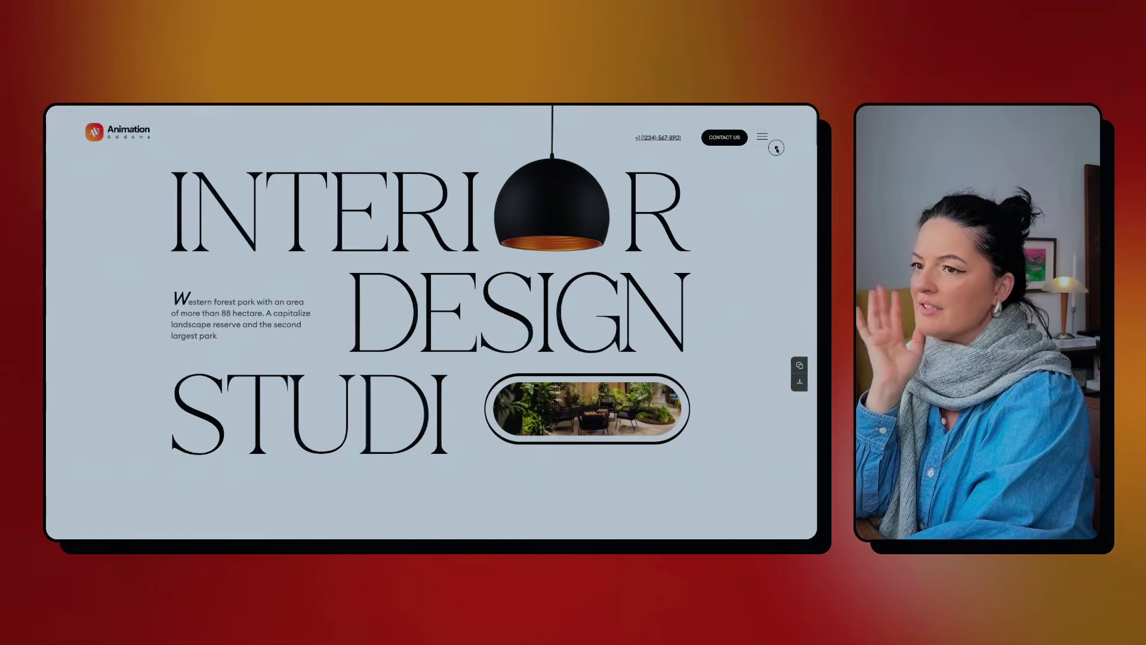
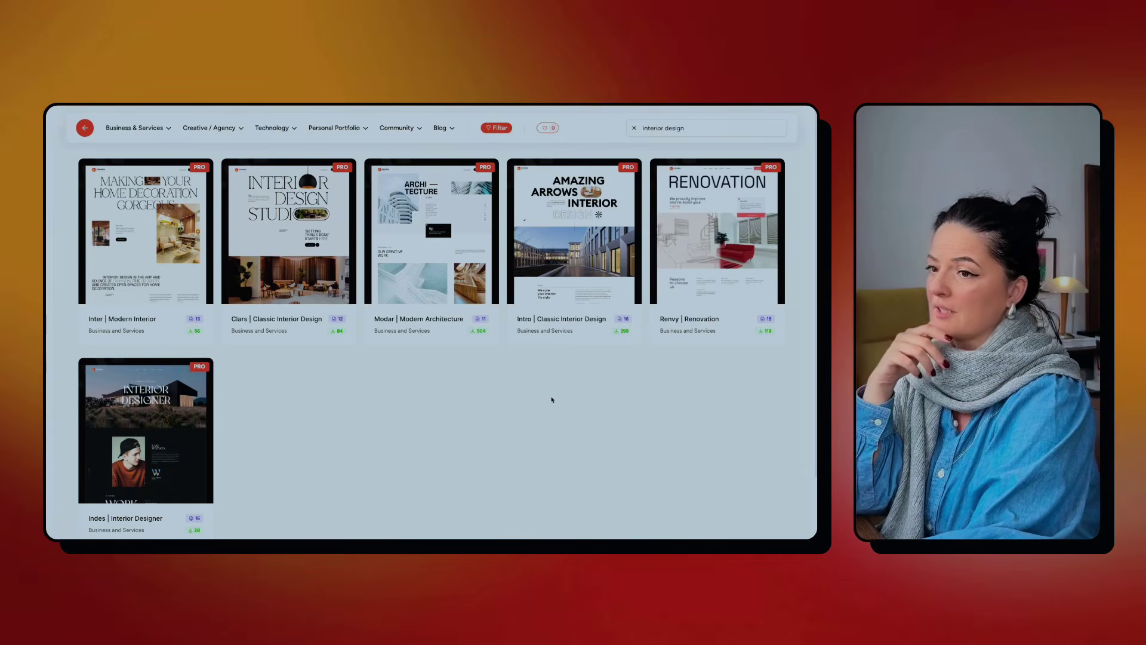
- Look over the remaining interior templates, browse the Personal Portfolio category, and leave the template library
mouse_move(471, 333)
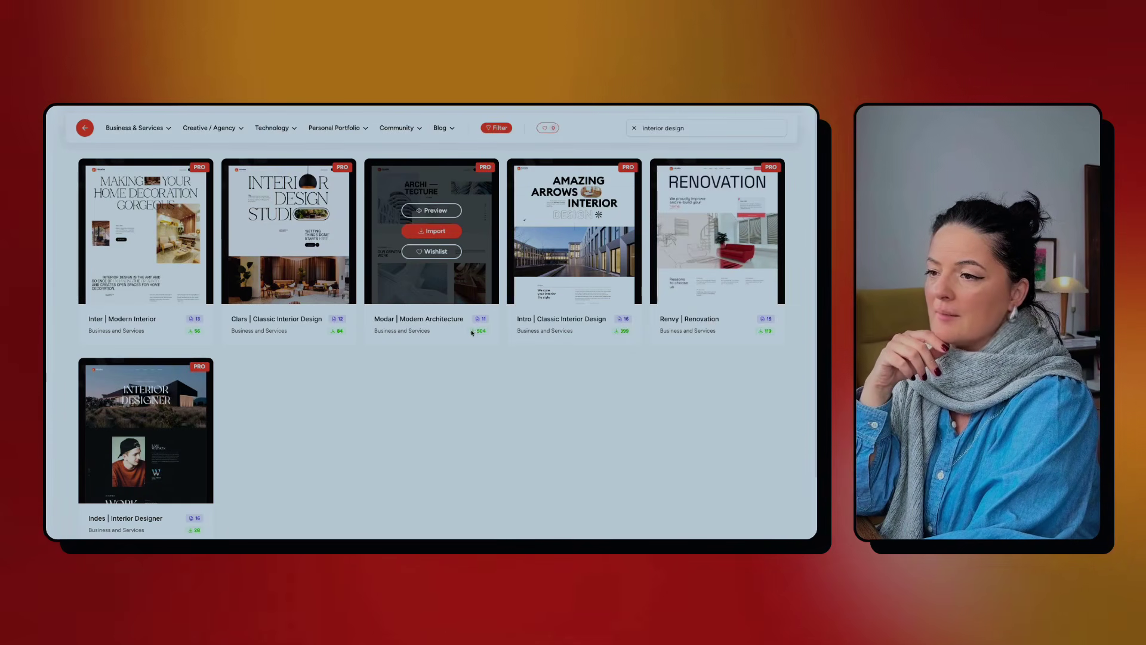
mouse_move(621, 332)
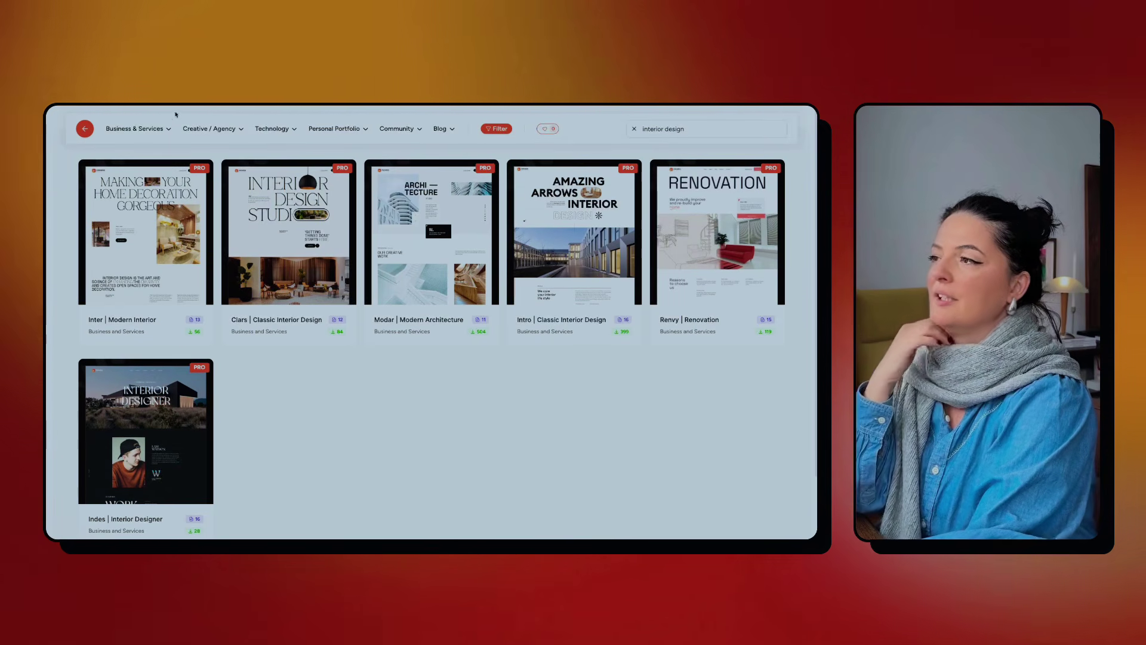
click(276, 138)
click(338, 134)
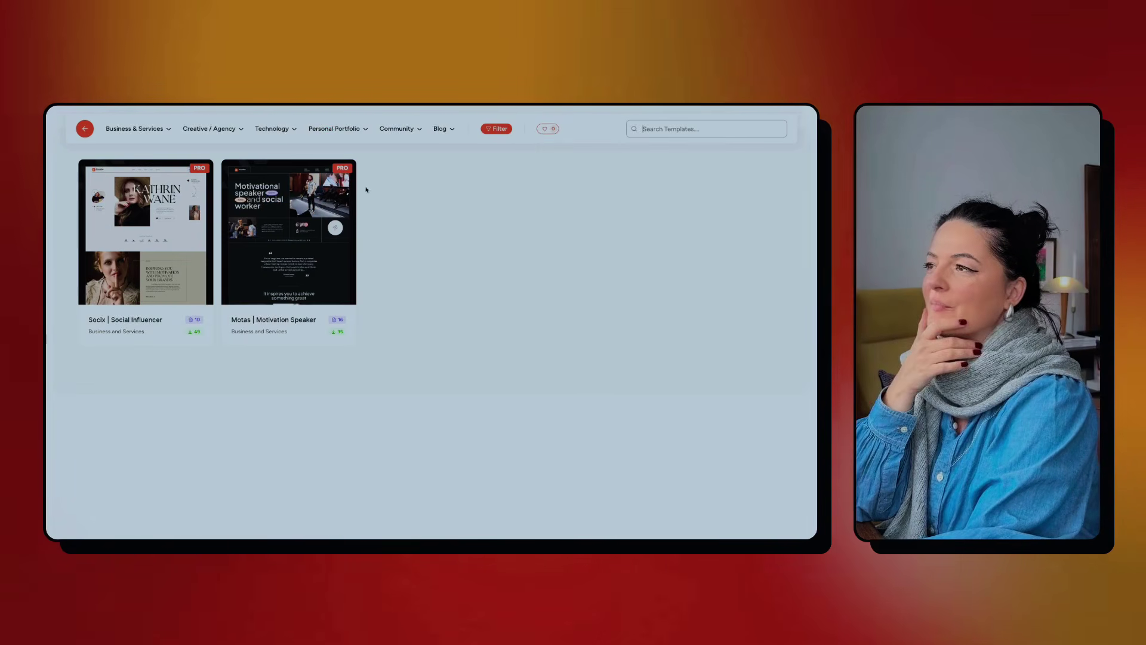
click(84, 129)
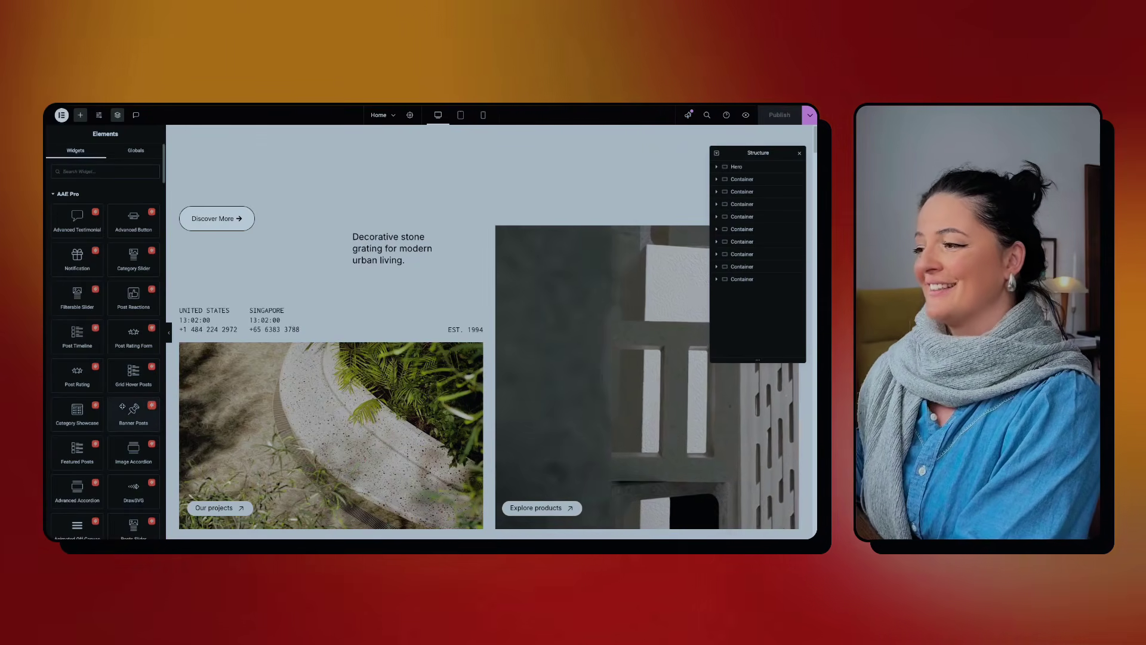
- Look through the AAE Pro, AAE, and AAE Header & Footer widgets available in the Elementor editor
scroll(120, 407, down, 5)
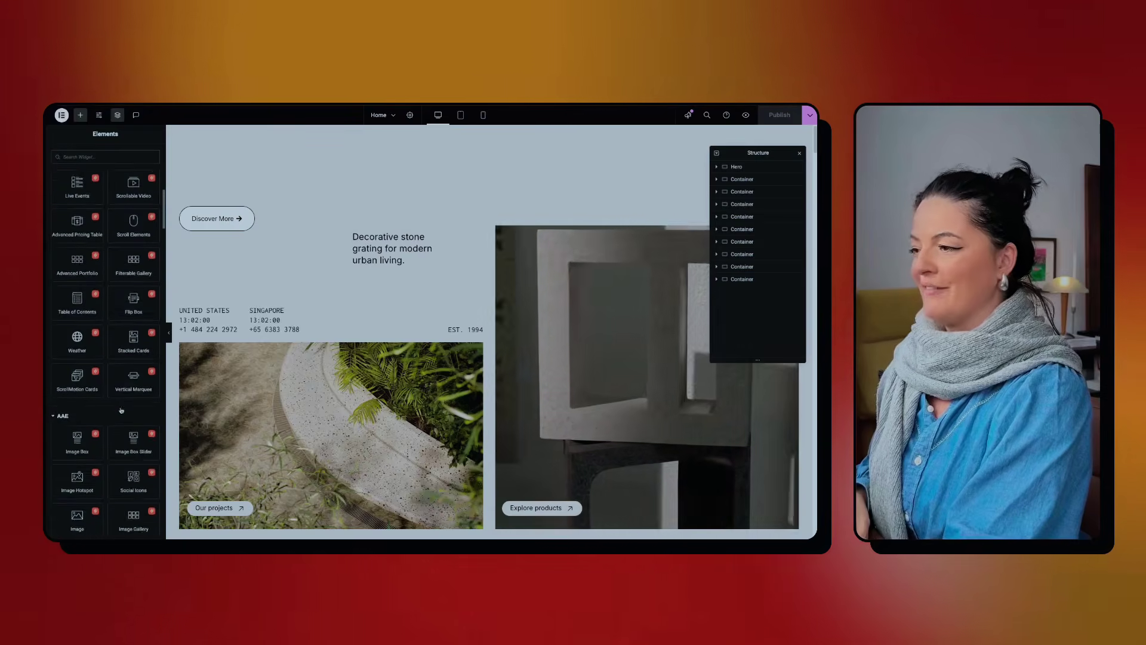
scroll(121, 407, down, 10)
scroll(120, 407, down, 5)
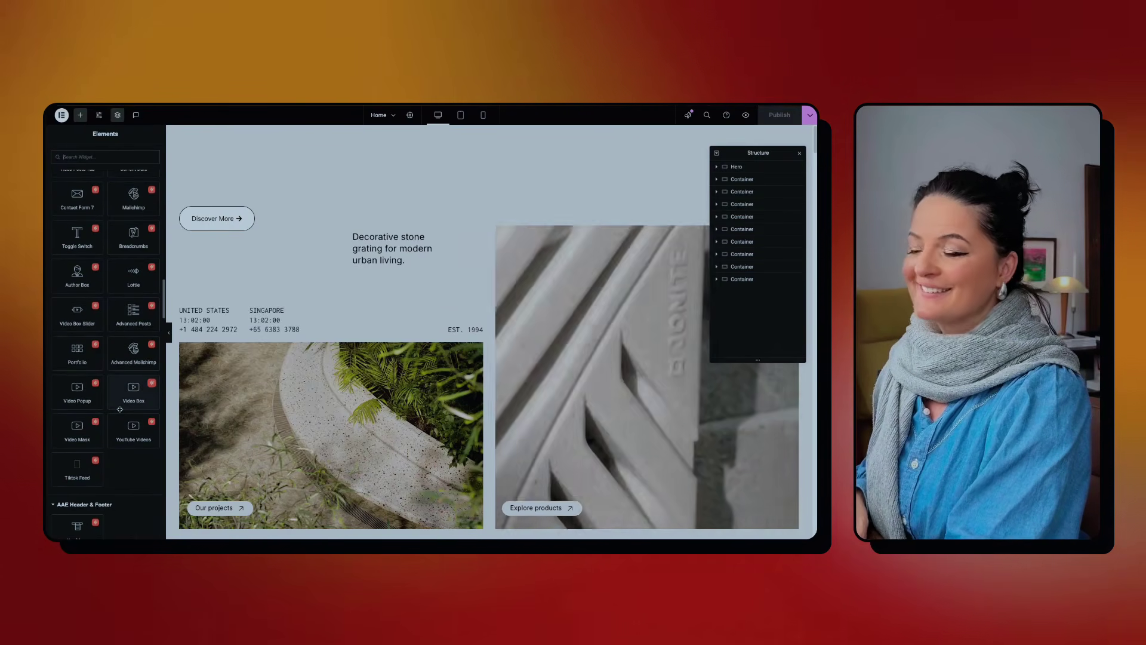
scroll(120, 409, down, 2)
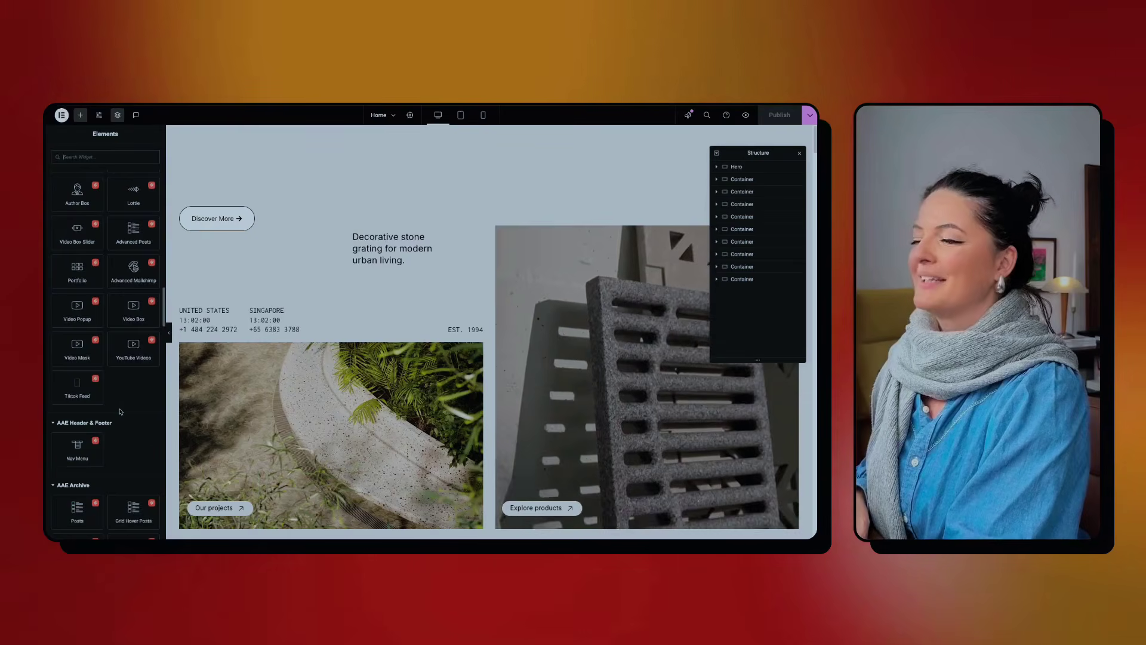
scroll(120, 409, up, 15)
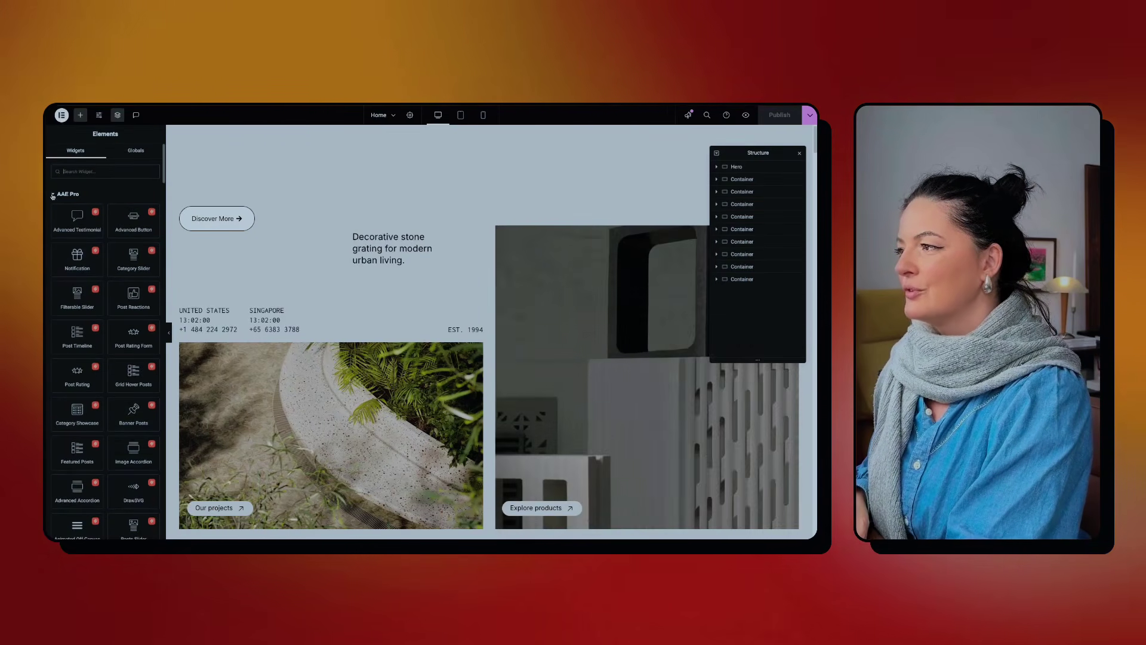
- Collapse all AAE widget groups, from AAE Pro through AAE Single, and look over the Basic and Pro widgets beneath them
click(53, 194)
click(53, 214)
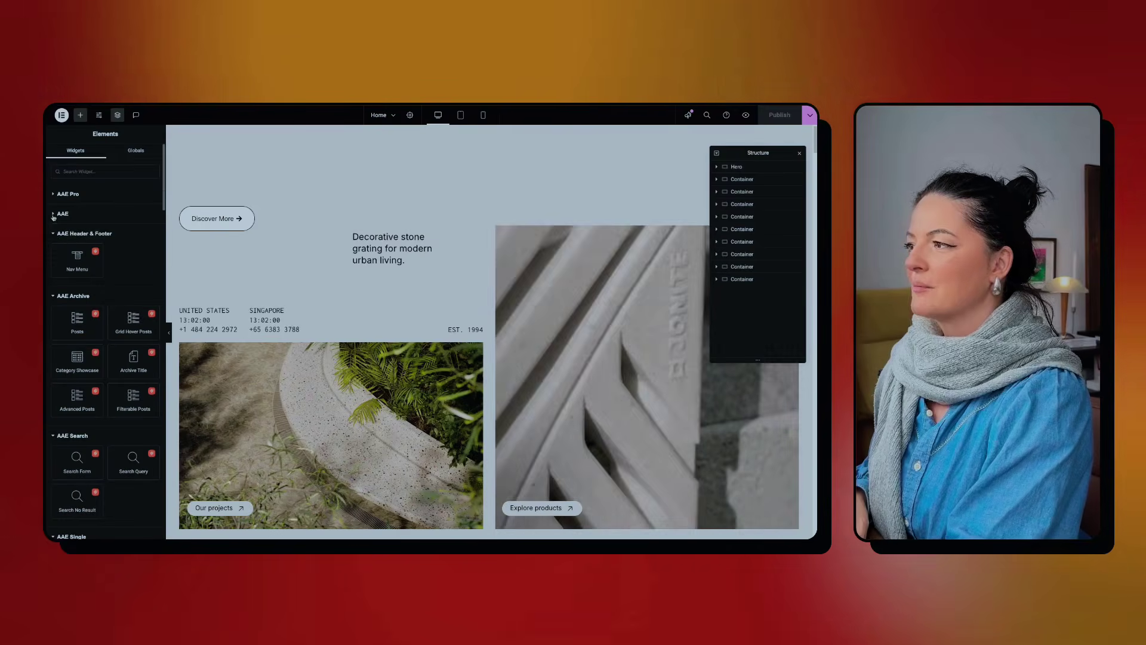
click(60, 234)
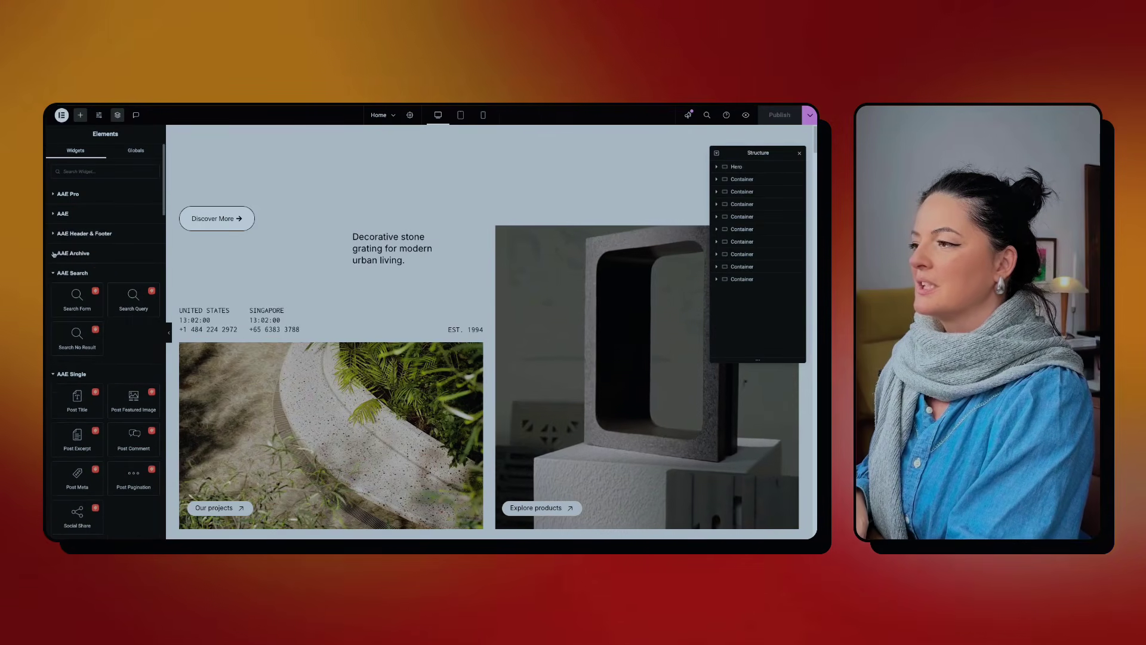
click(55, 274)
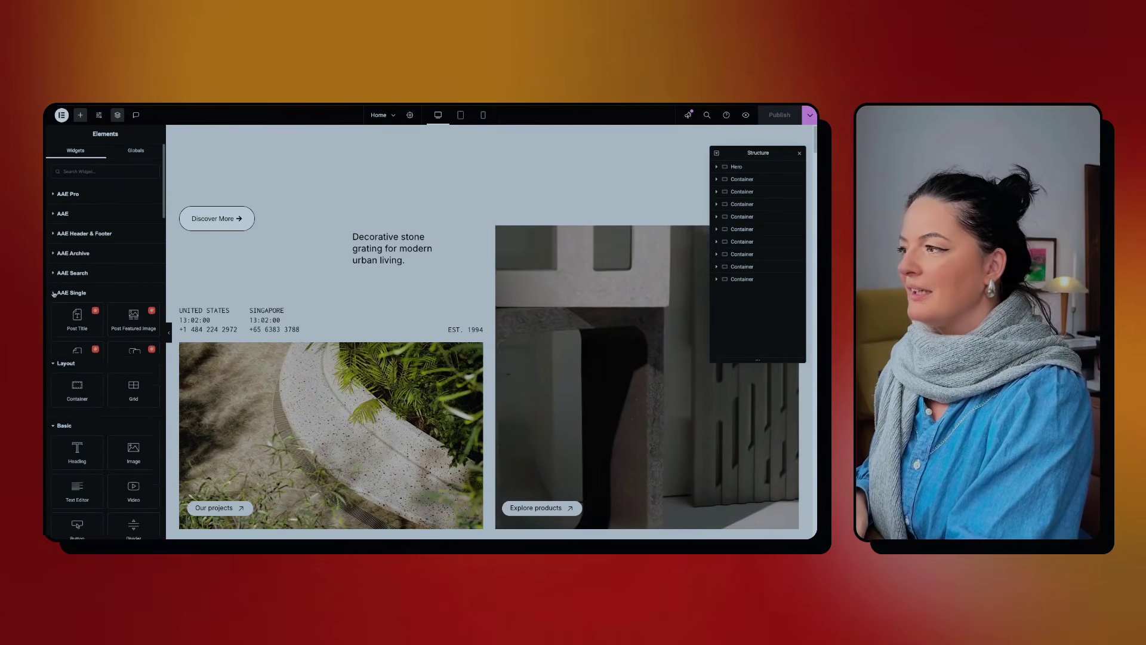
click(60, 293)
scroll(105, 373, down, 3)
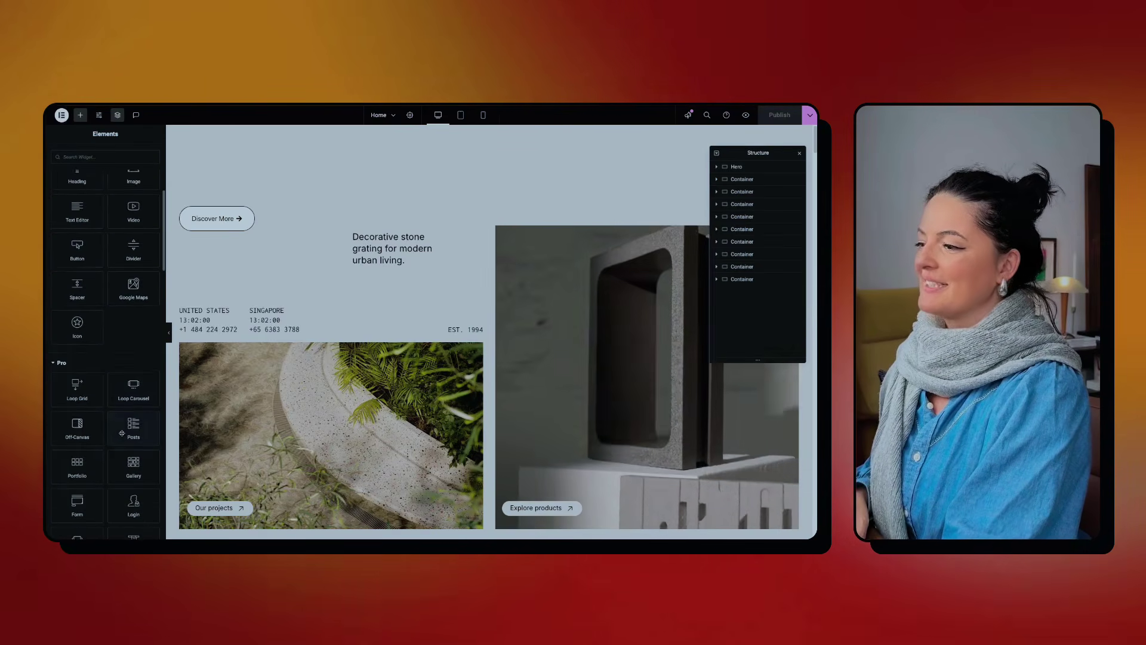
scroll(127, 394, up, 8)
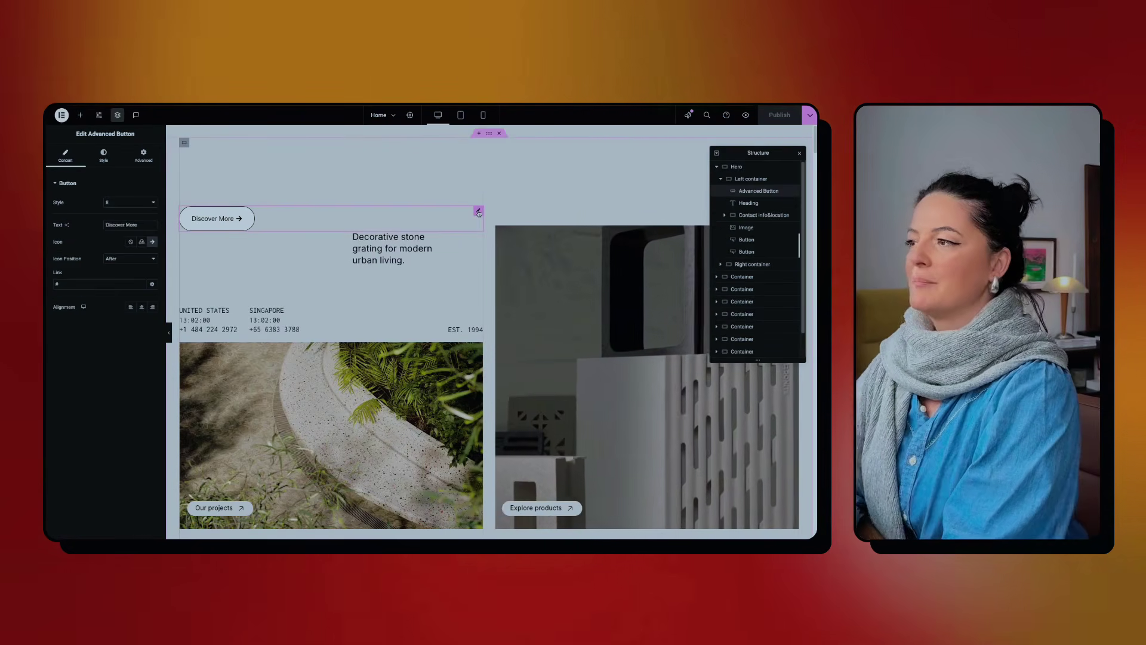
- Find the Advanced Button widget by searching for "button", add one to the hero's left container, and delete the existing outlined one
click(80, 115)
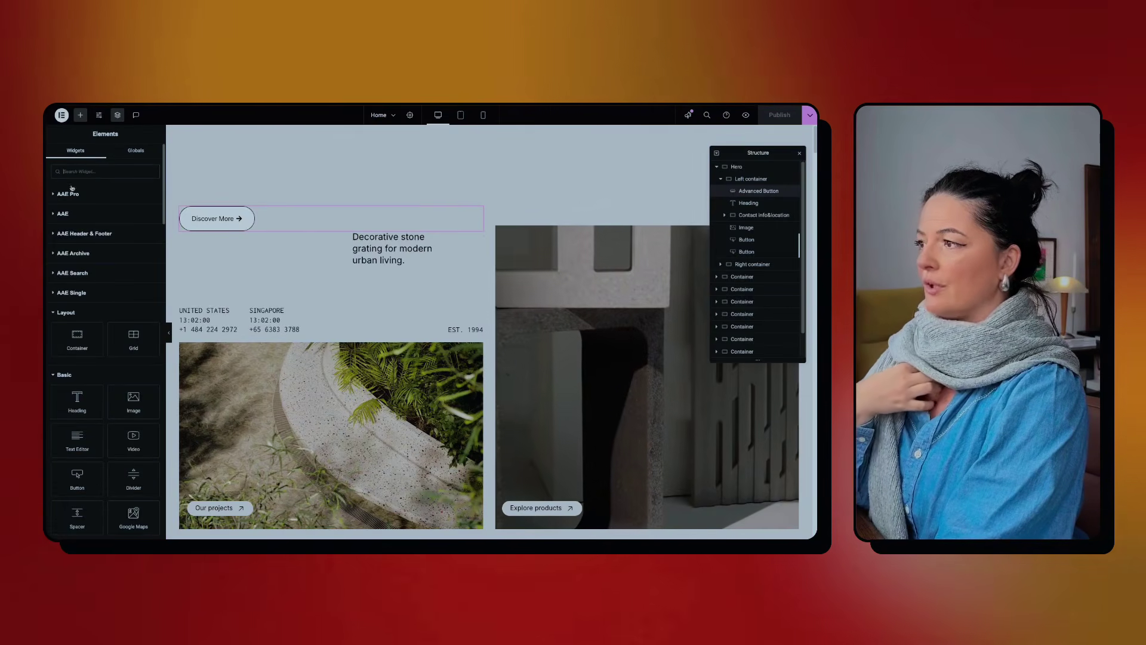
text(but)
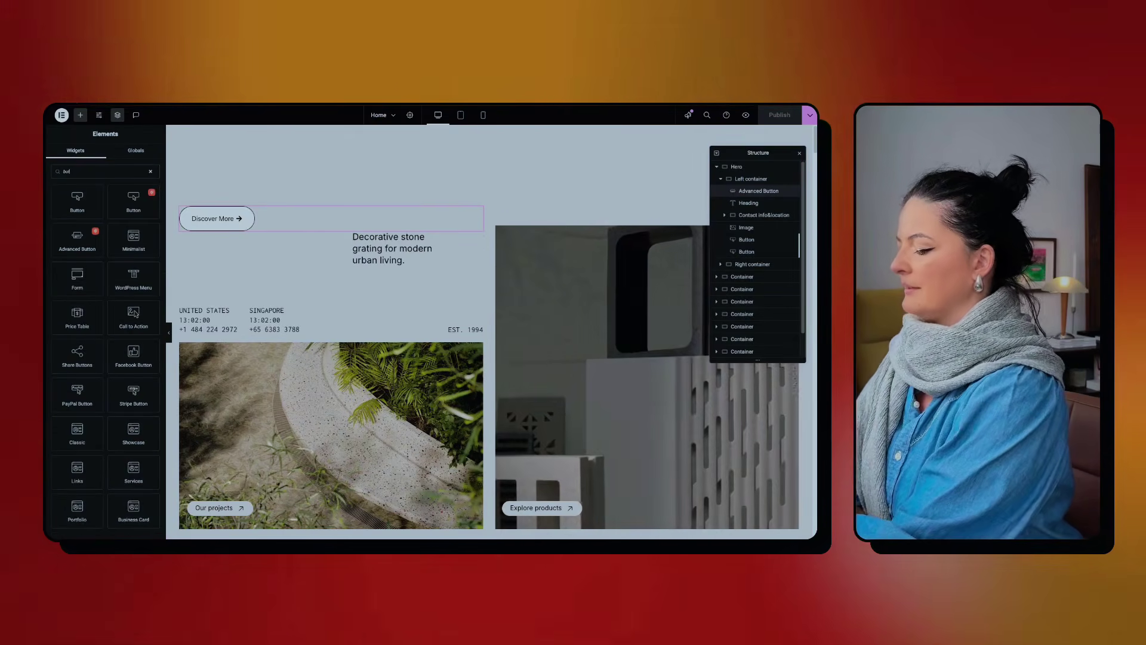
text(ton)
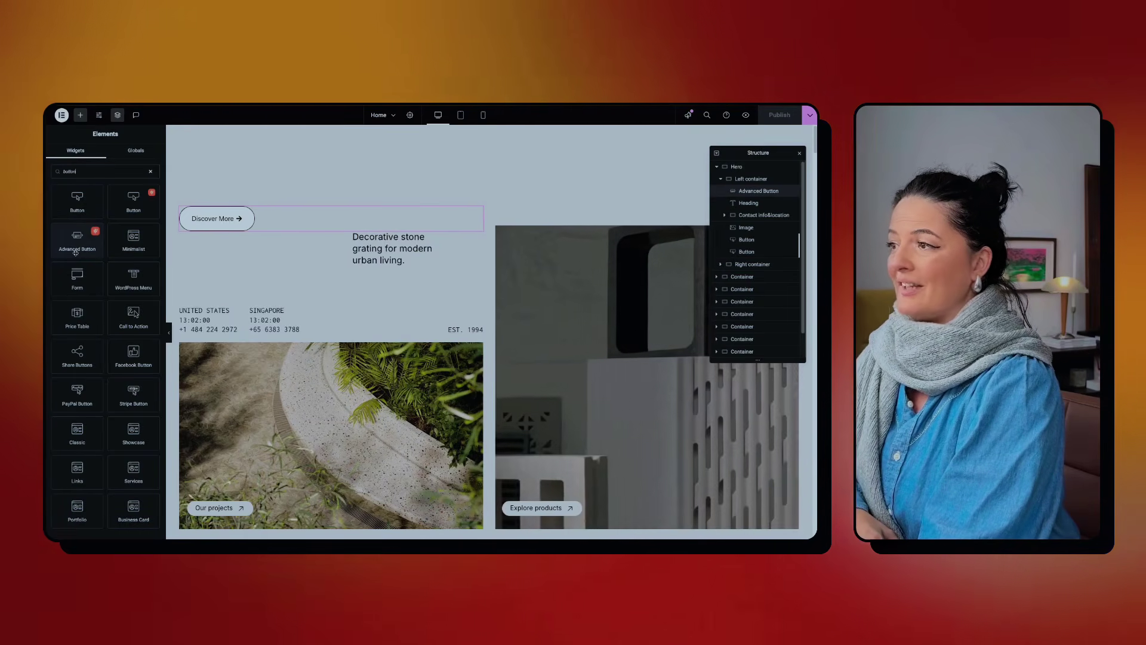
drag(206, 228, 208, 229)
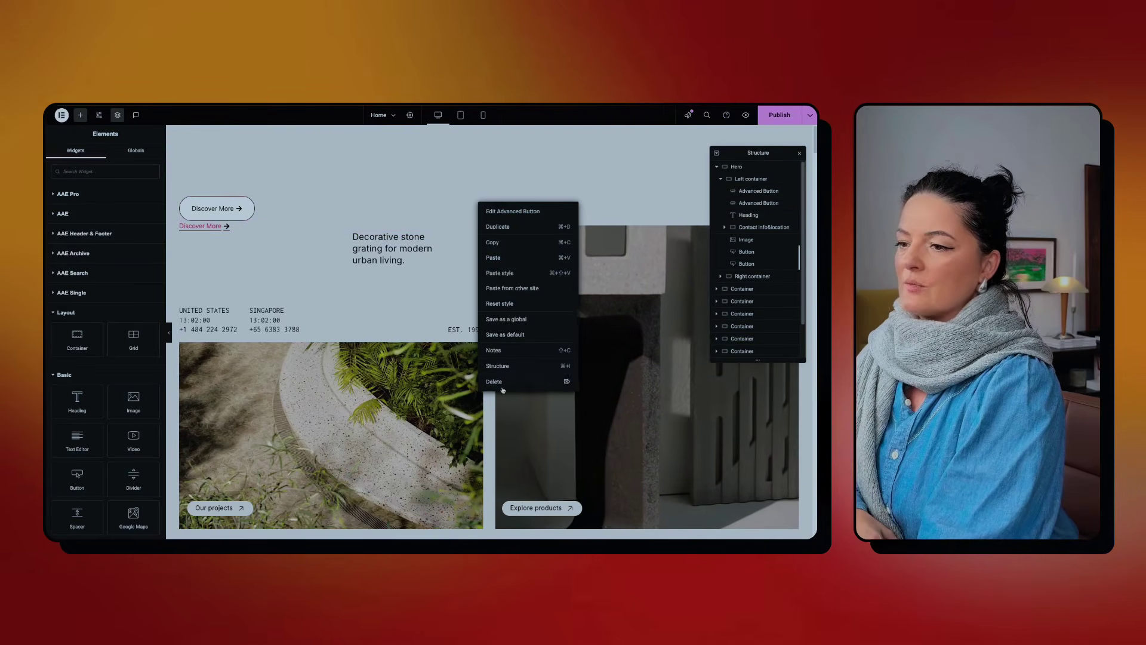
click(501, 383)
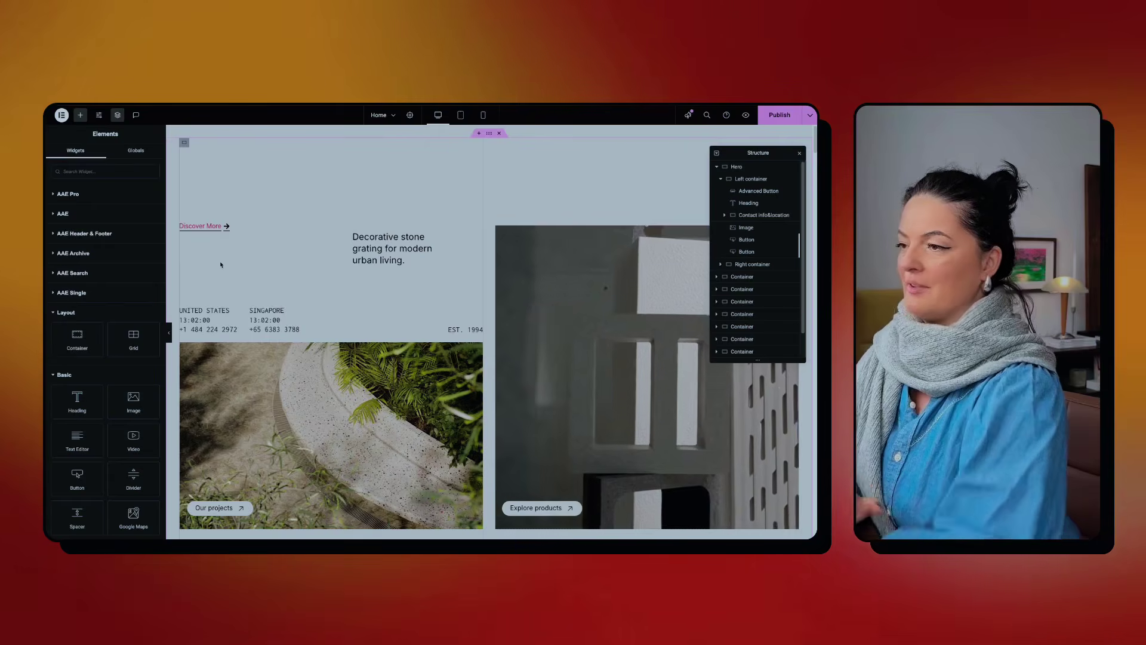
- Try style 2 on the new Discover More button and set its style to 3
click(226, 228)
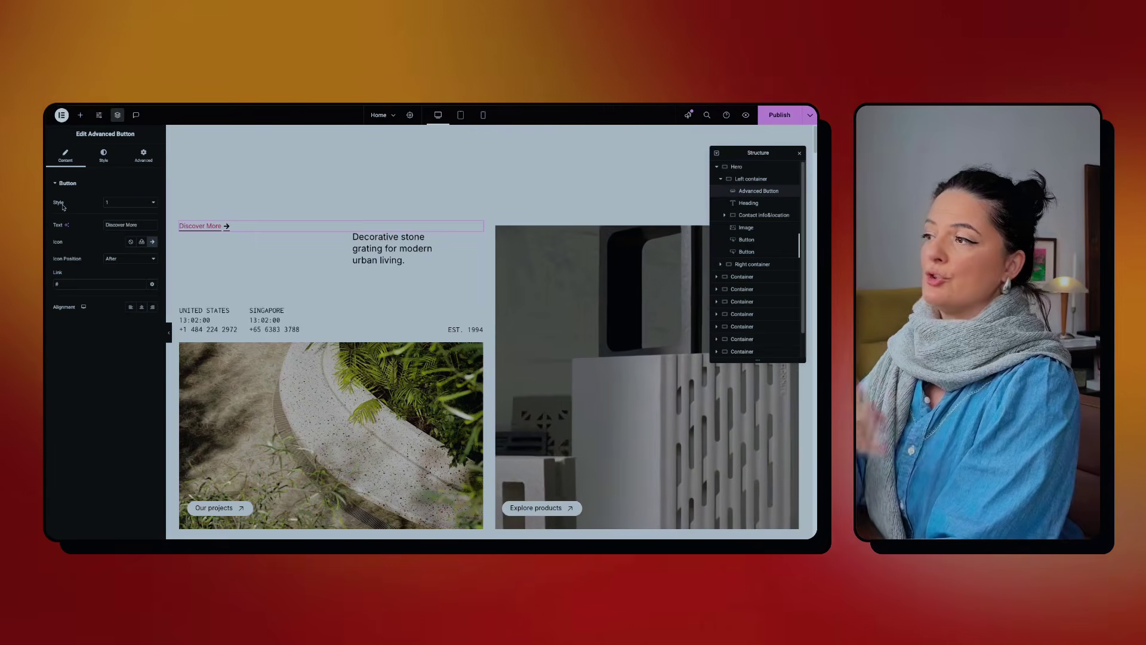
click(110, 209)
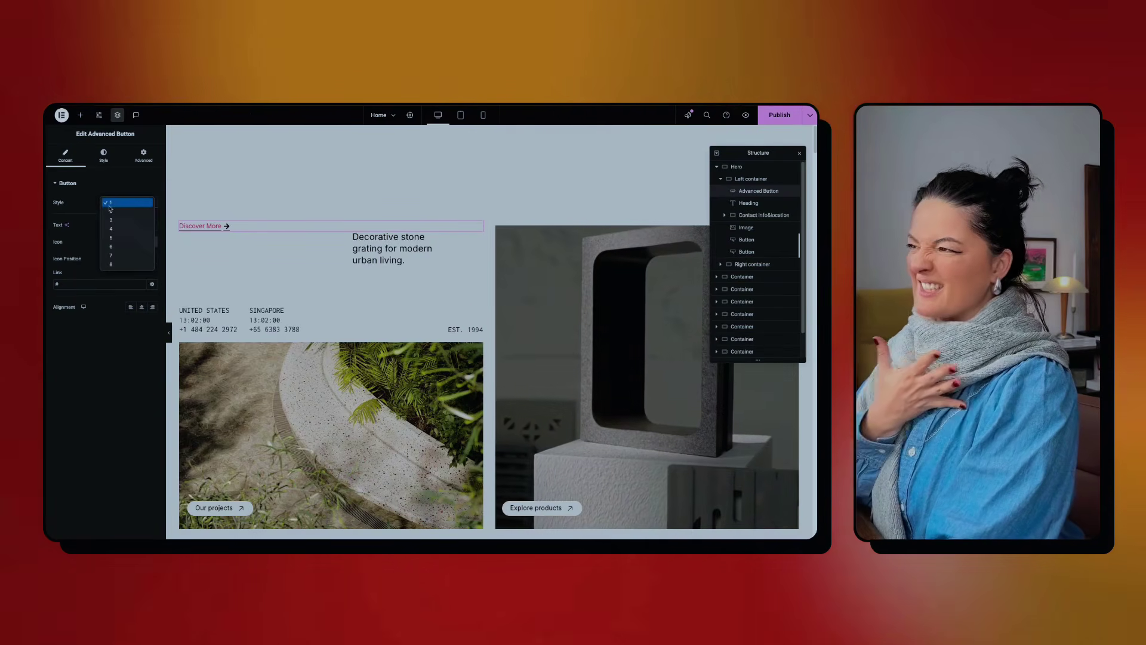
click(112, 211)
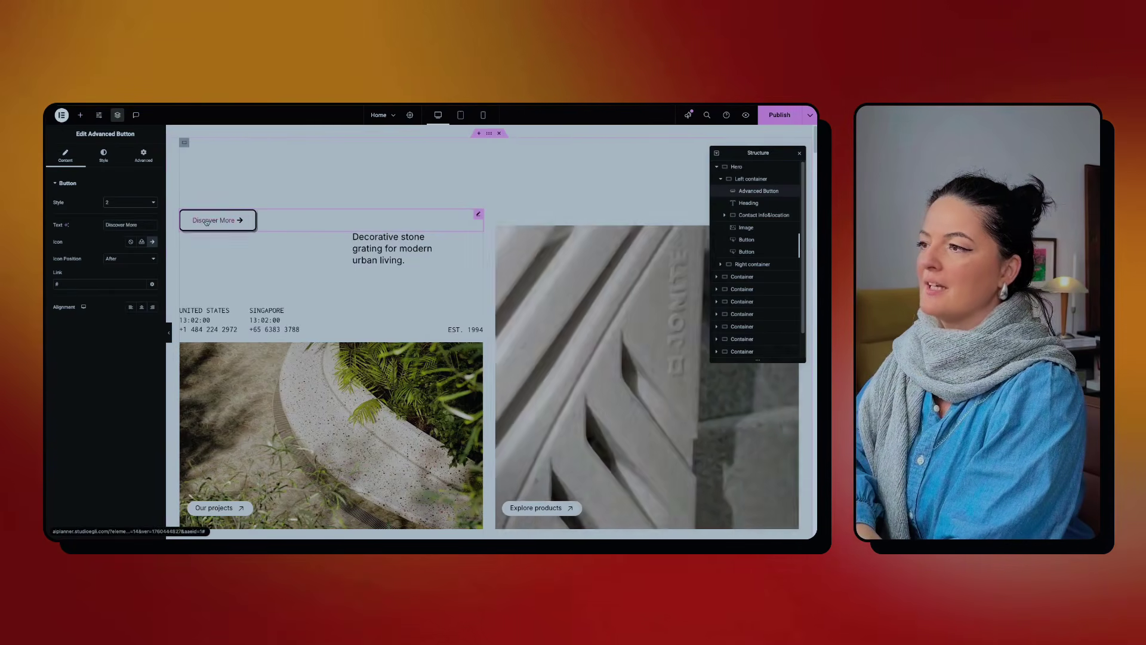
click(122, 202)
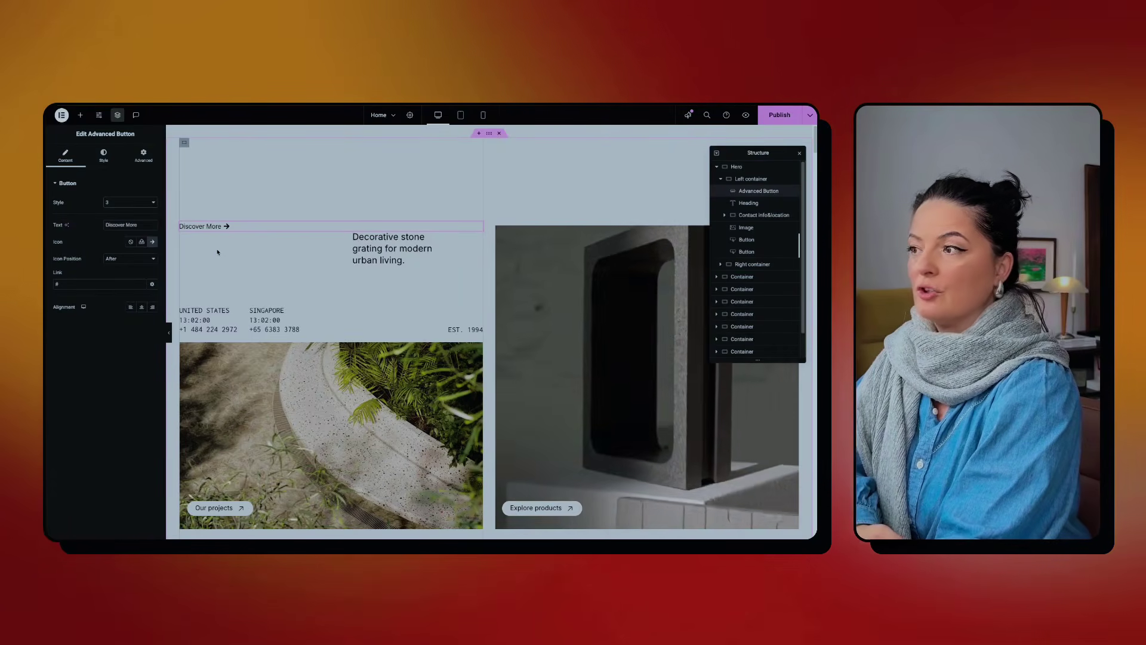
- Set the Discover More button's style to 4 and place its icon before the text
click(129, 202)
click(123, 216)
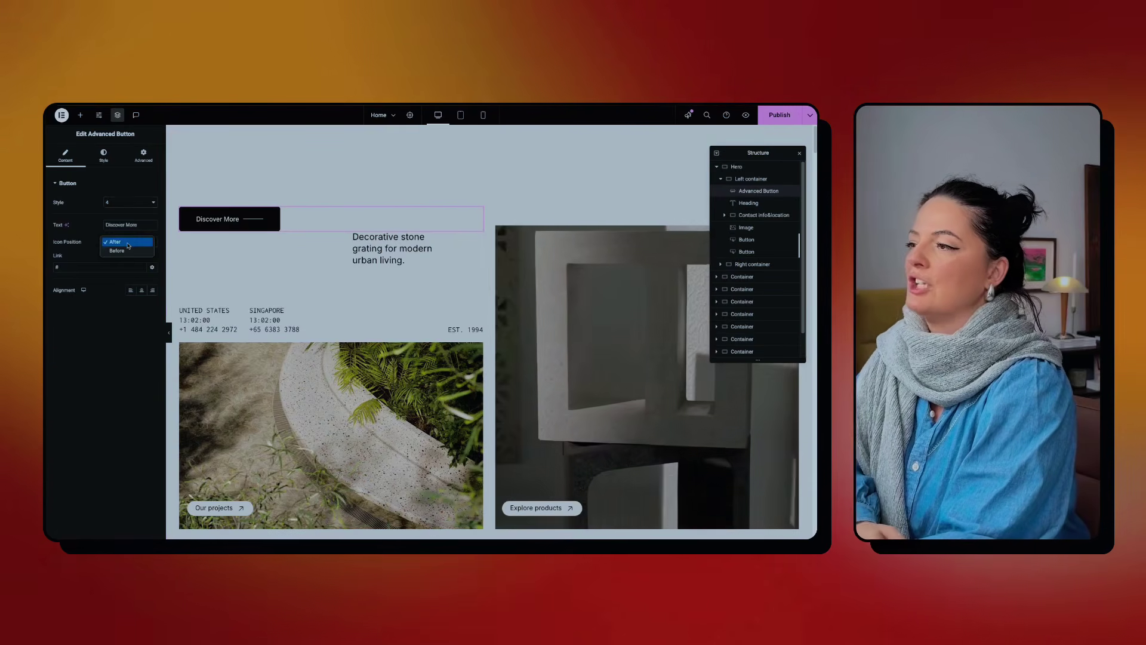
click(126, 250)
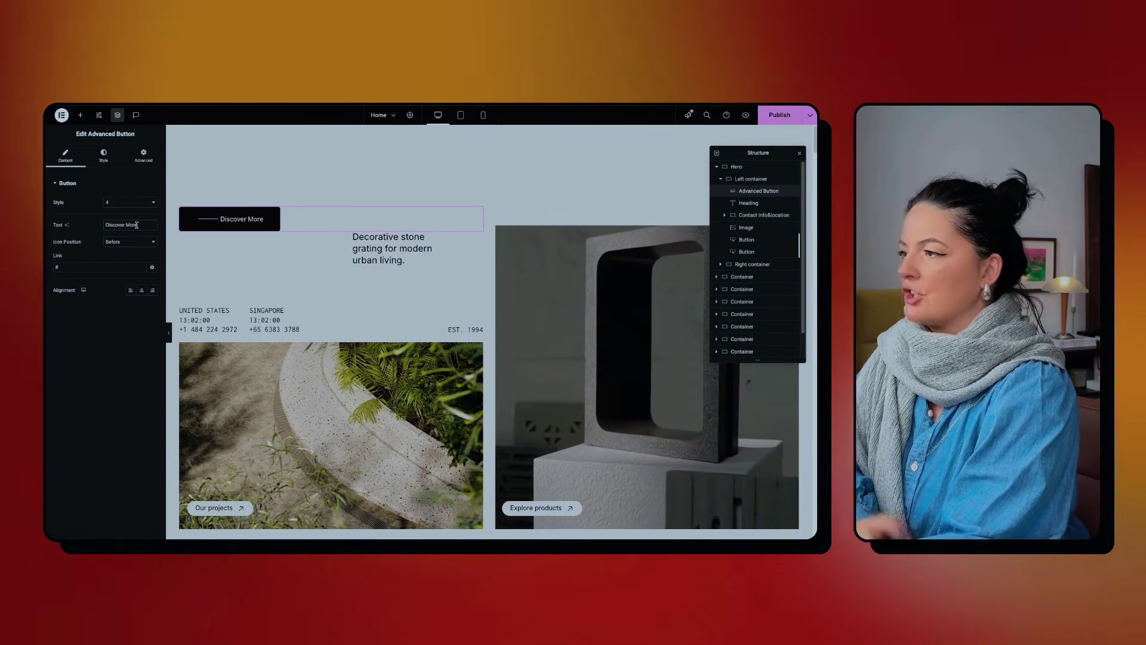
- Try styles 6 and 7 on the Discover More button, adjusting the gap of style 7, and settle on style 8
click(131, 205)
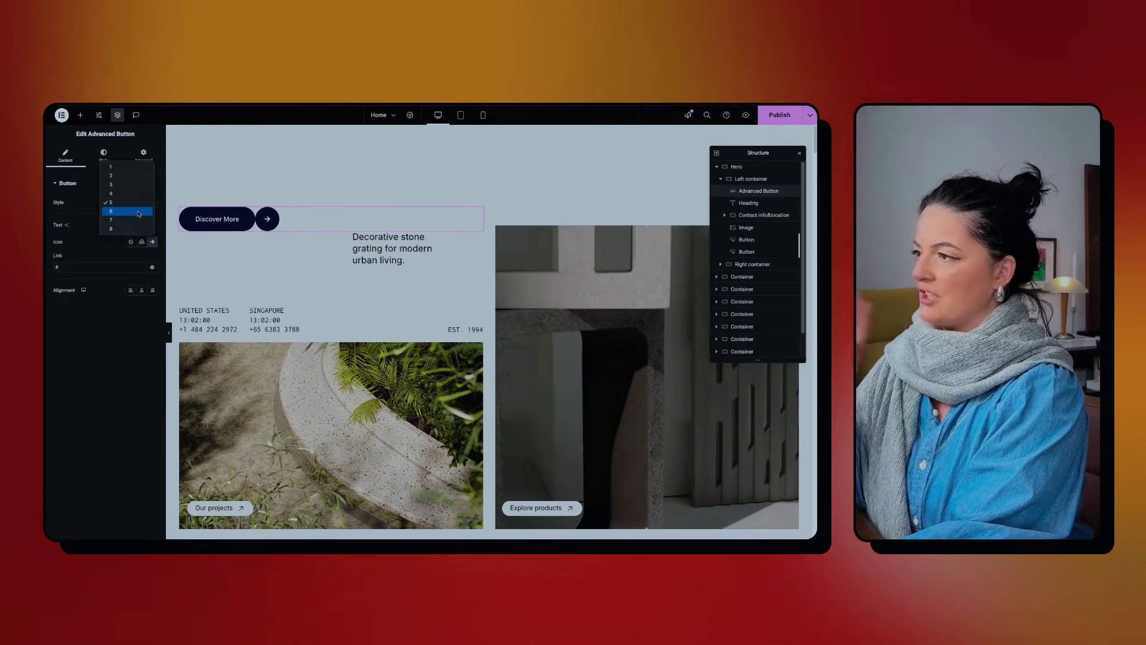
click(139, 212)
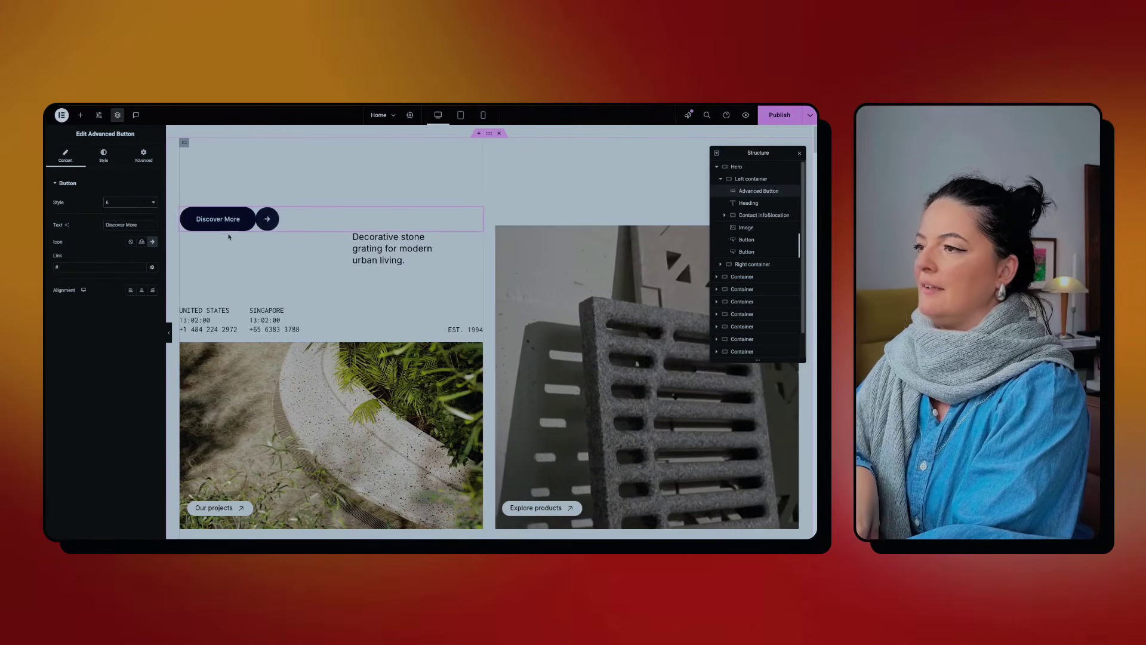
click(130, 203)
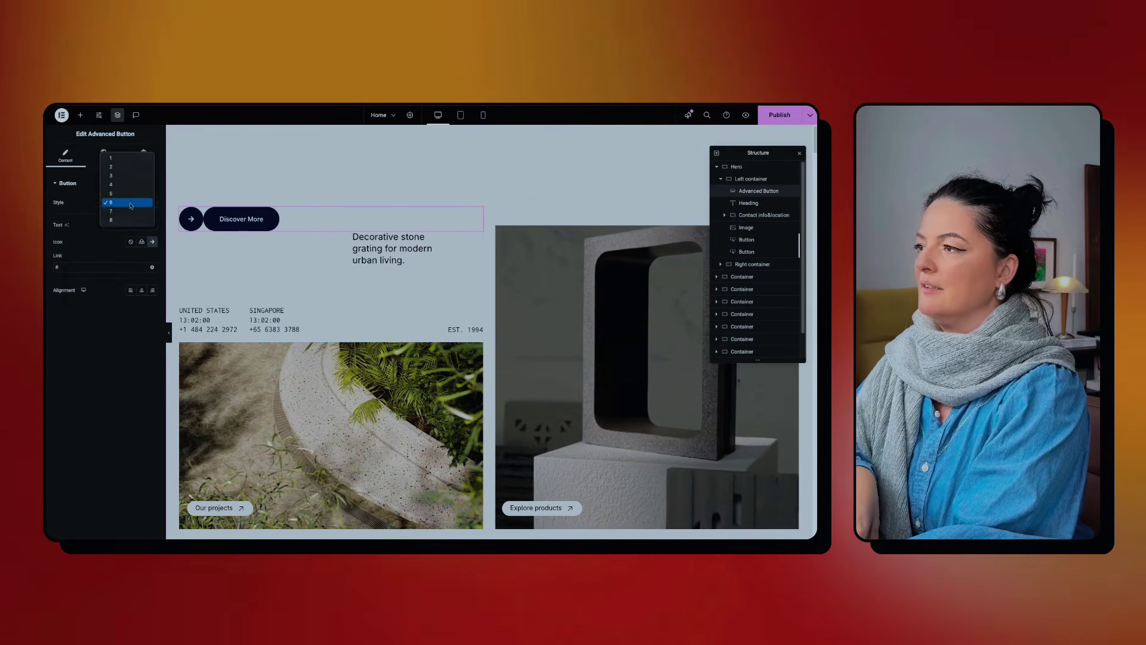
click(131, 213)
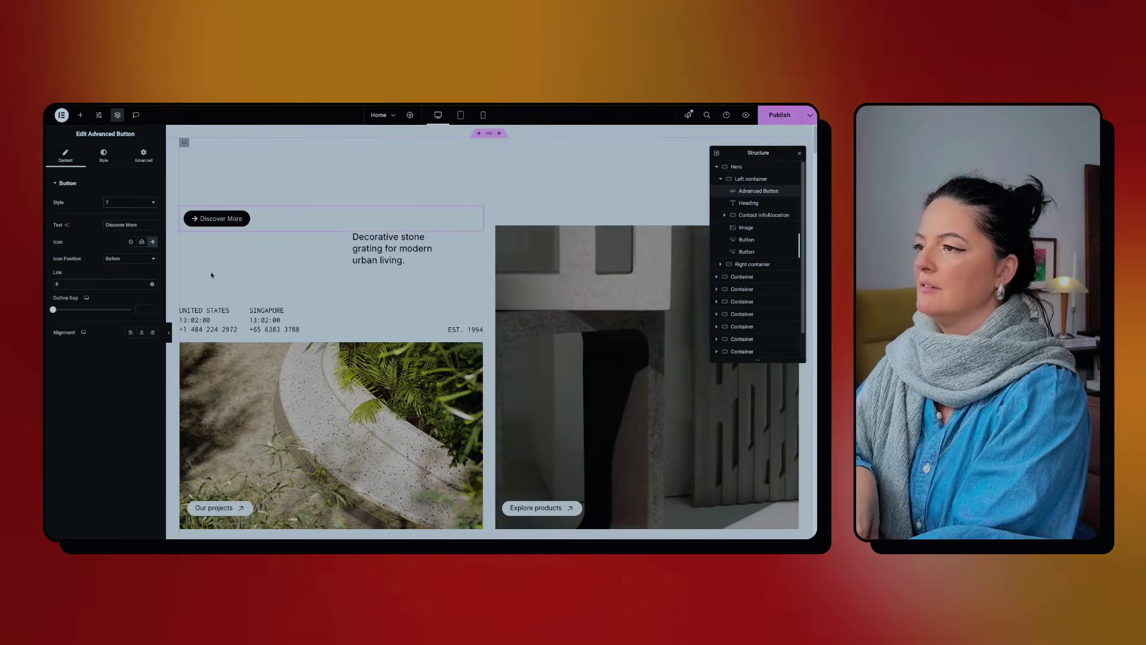
drag(62, 312, 85, 312)
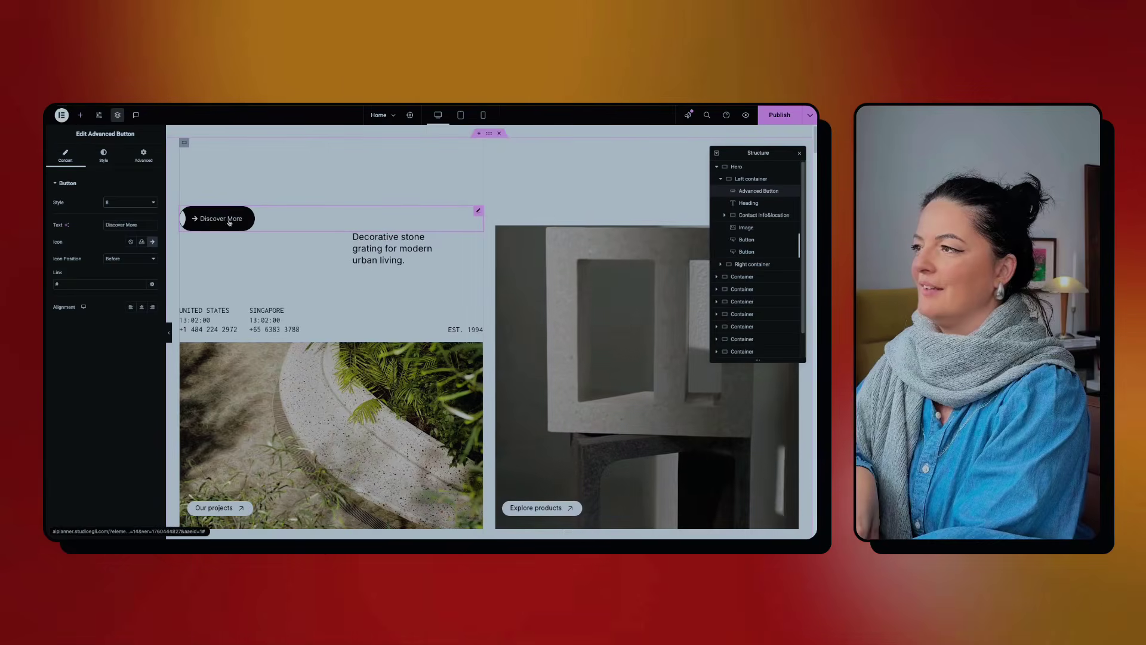
- Widen the gap between the Discover More button's icon and text, and publish the page
click(103, 158)
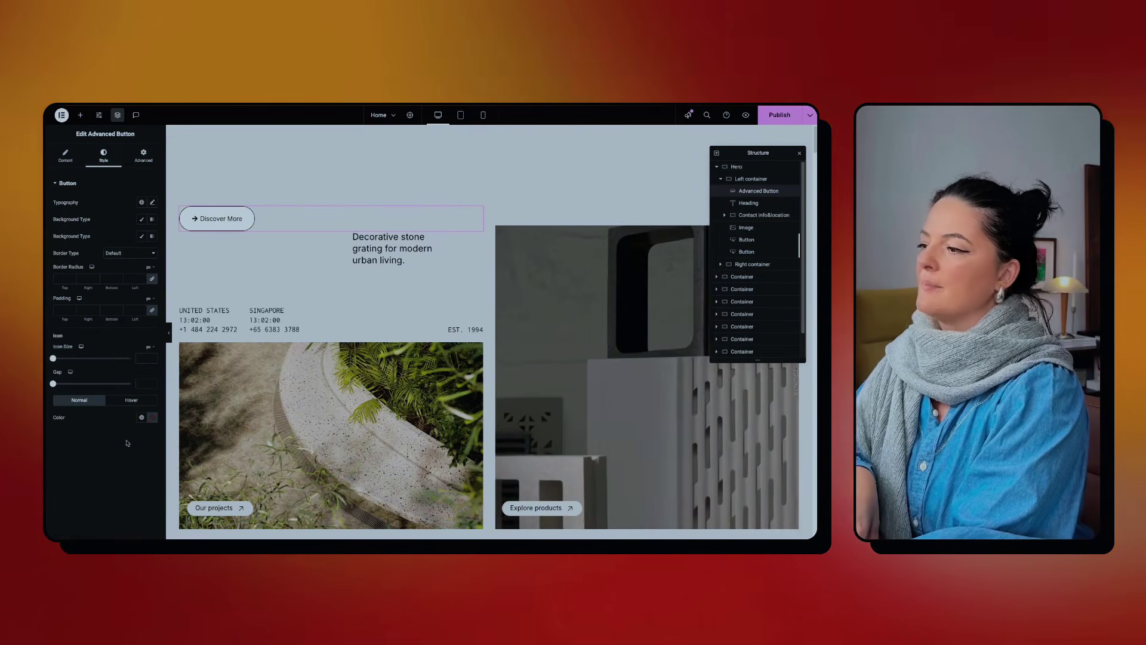
mouse_move(92, 385)
mouse_down()
mouse_move(130, 384)
mouse_move(78, 384)
mouse_up()
click(143, 156)
click(65, 156)
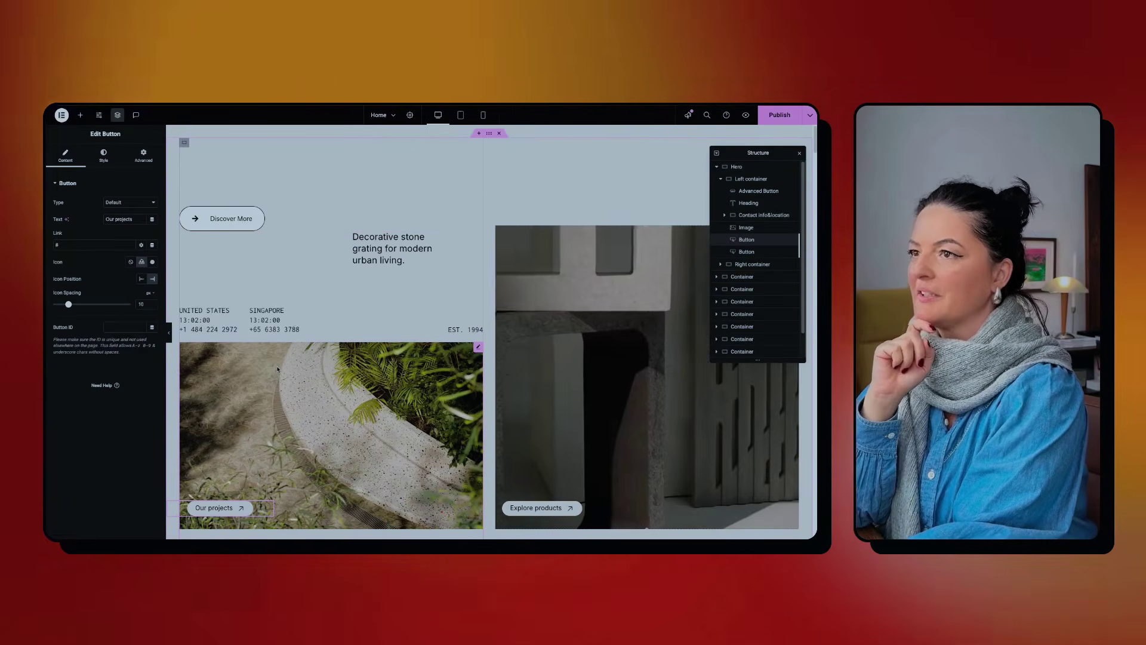
click(784, 121)
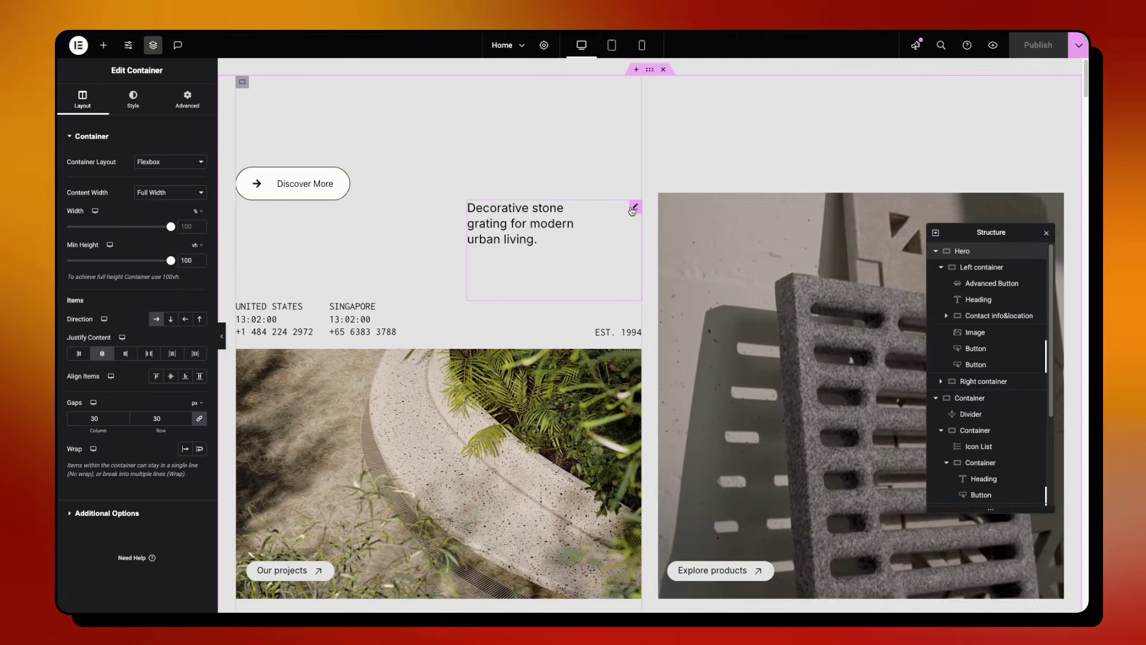
- Give the hero heading a Text Reveal animation with the On Page Load trigger and enable it in the editor
click(635, 209)
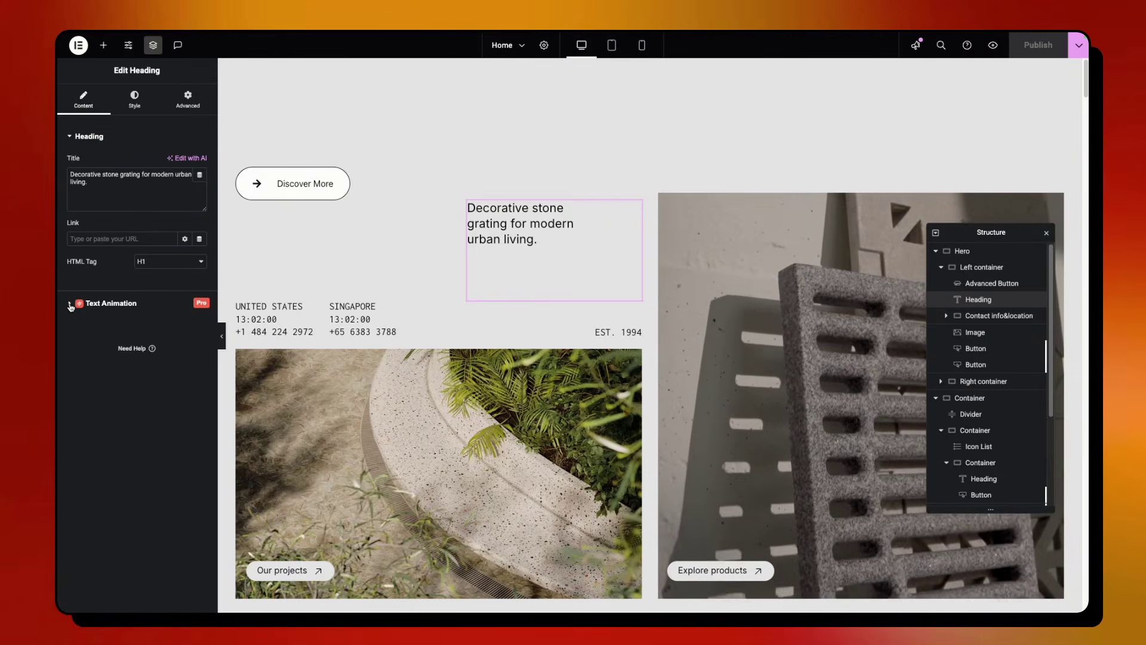
click(70, 304)
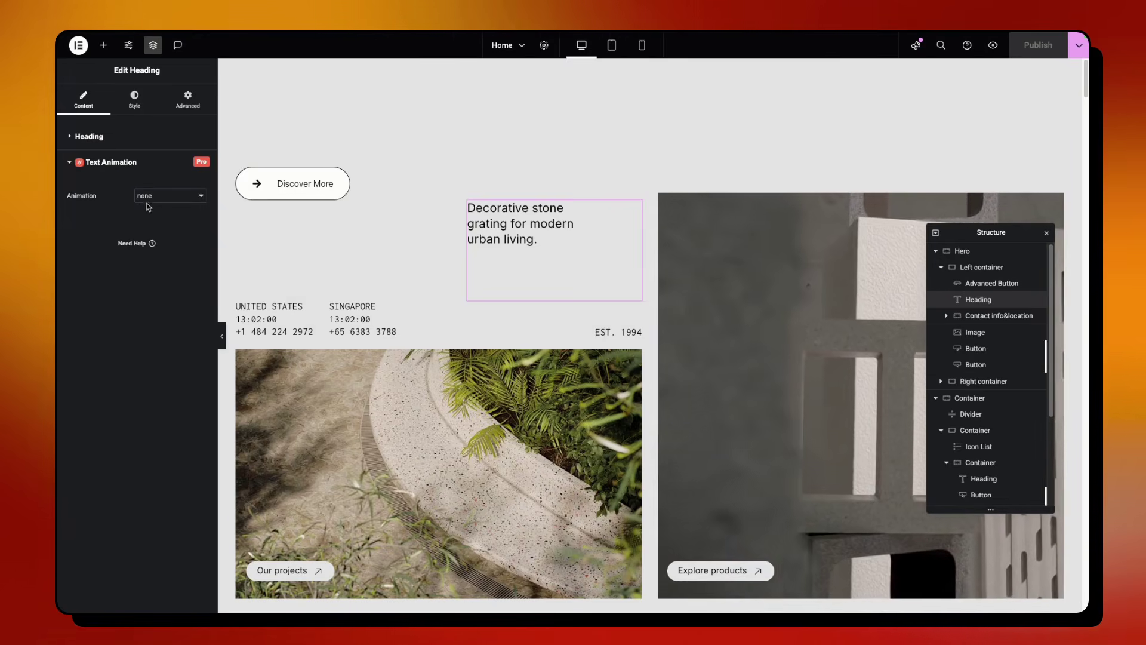
click(152, 197)
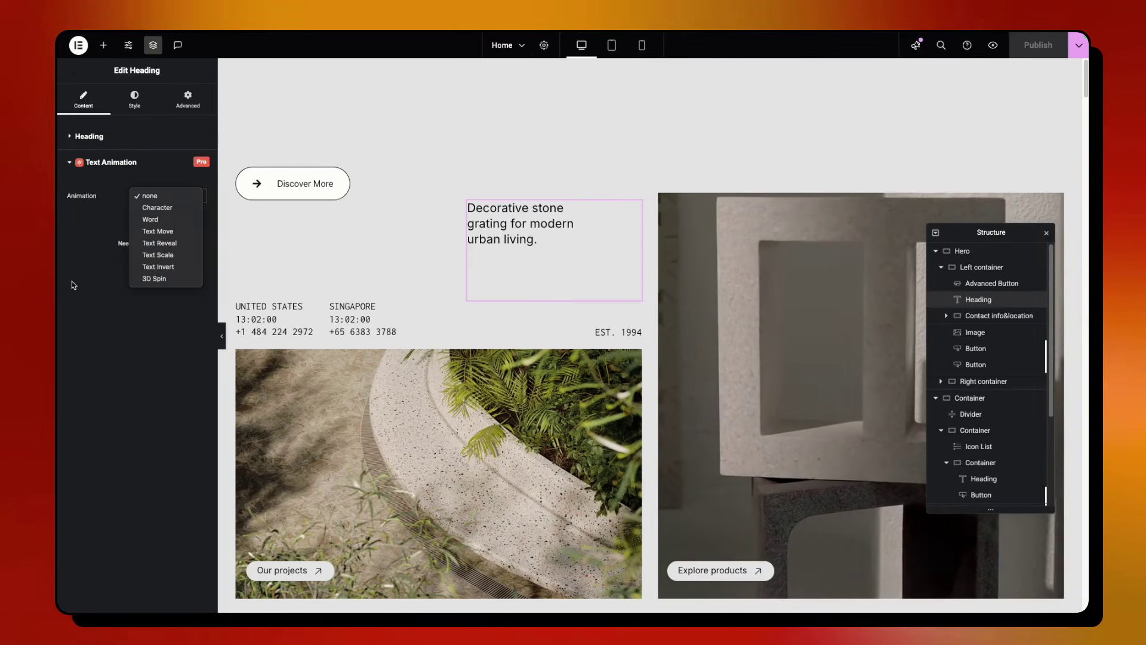
click(74, 286)
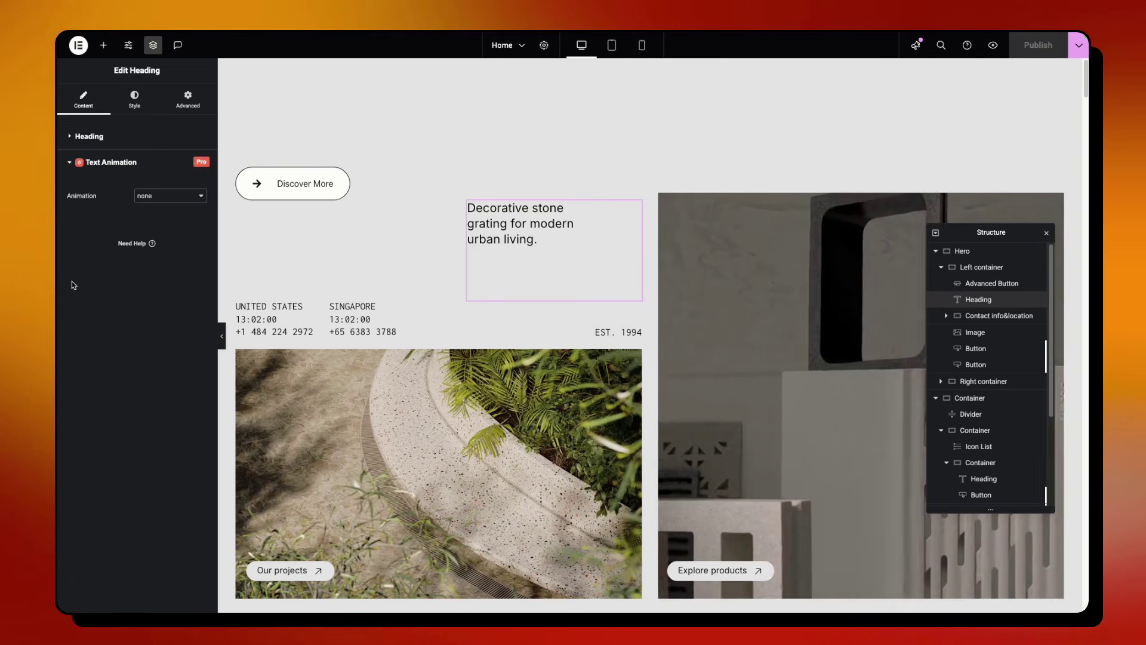
click(160, 199)
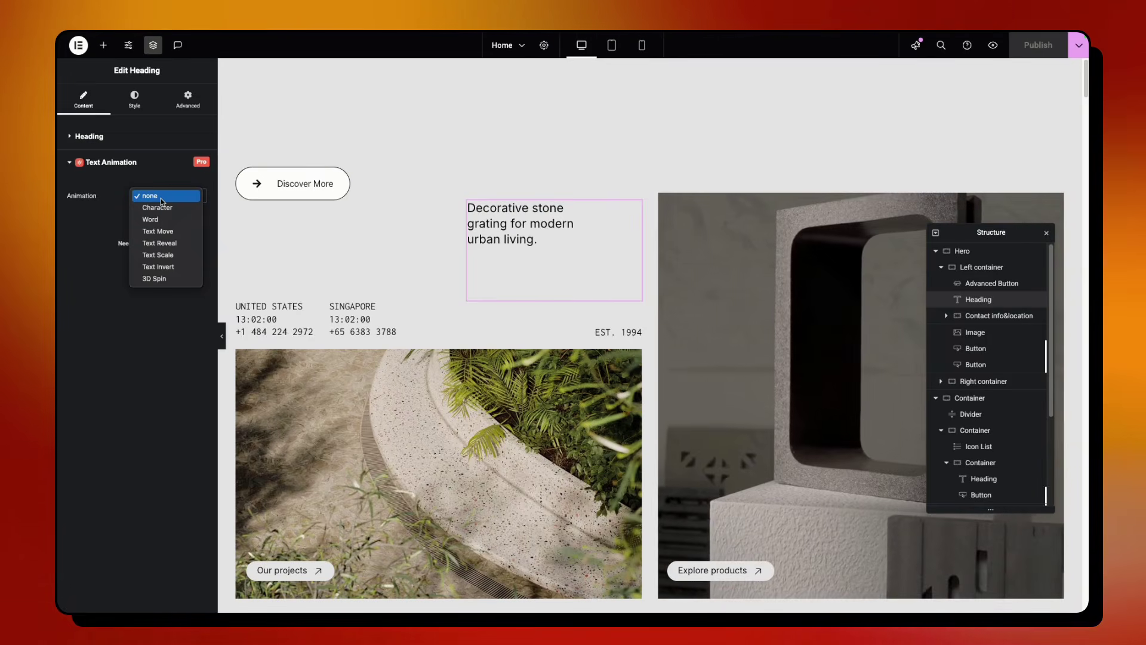
click(170, 244)
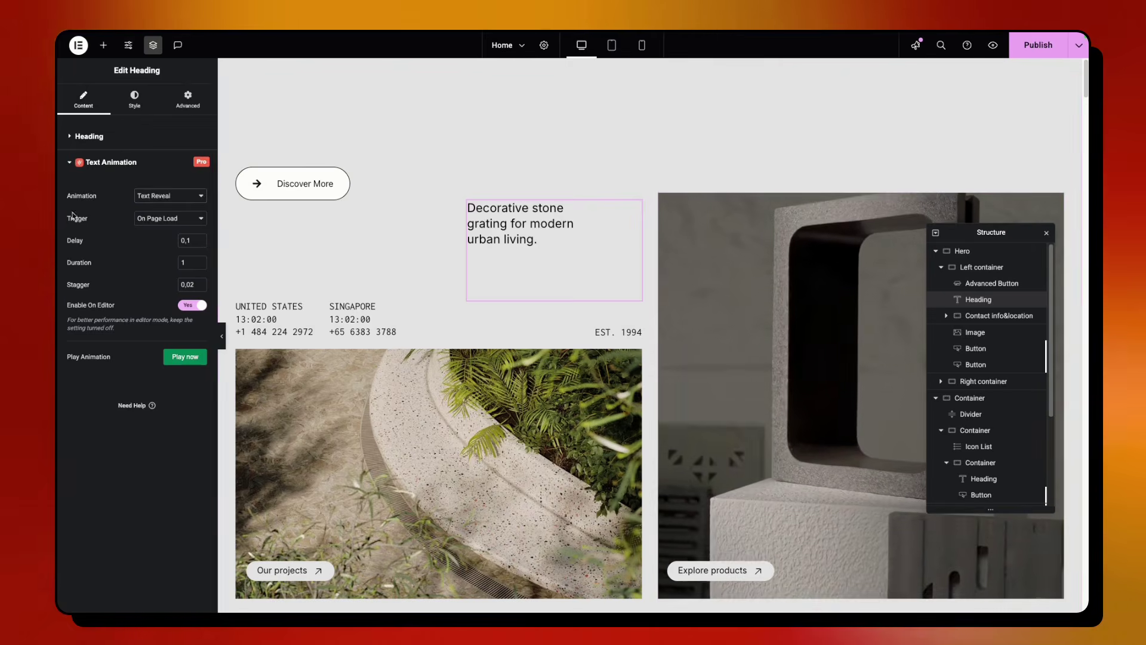
click(154, 221)
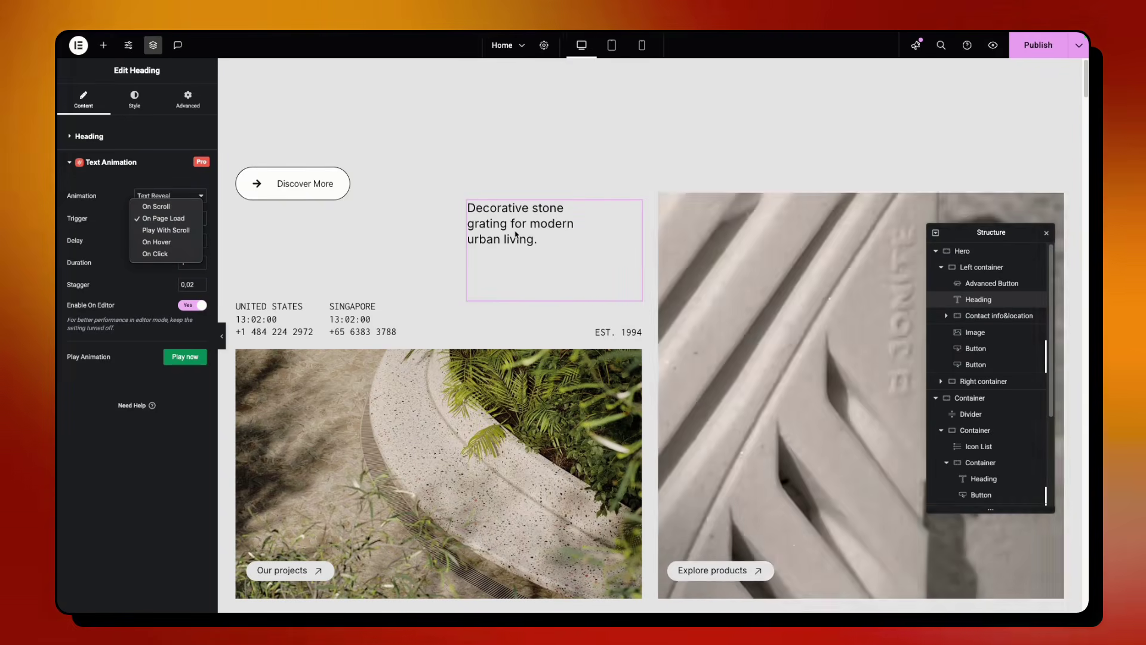
click(878, 123)
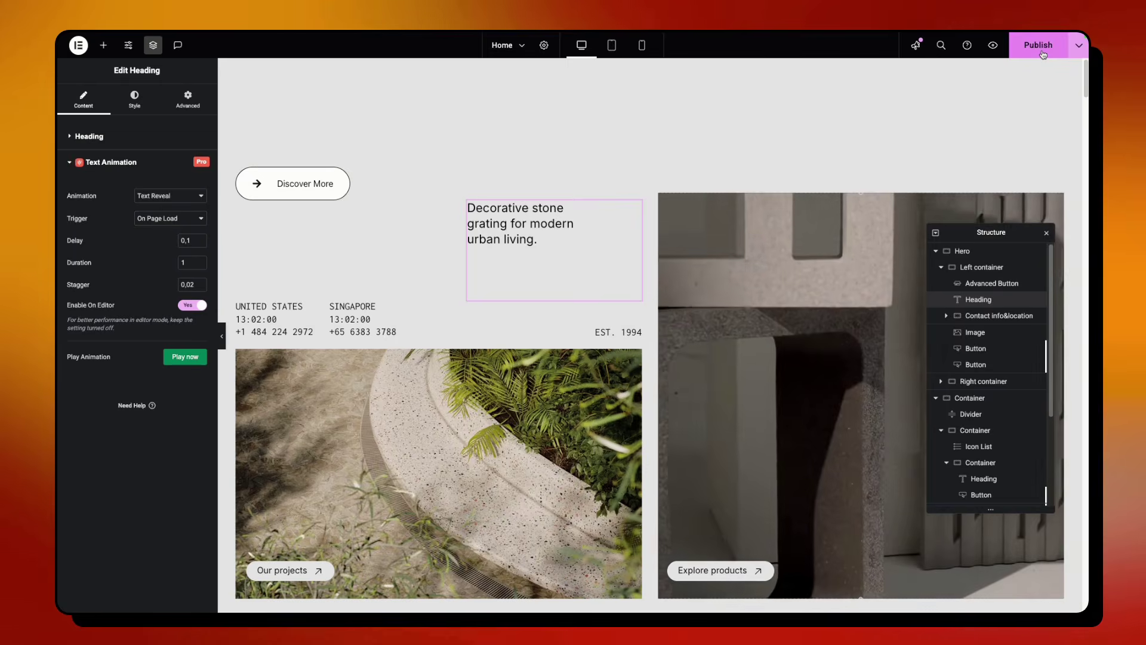
- Publish the page, reload the live site to check the hero heading's animation, and return to the editor
click(1043, 54)
mouse_move(60, 114)
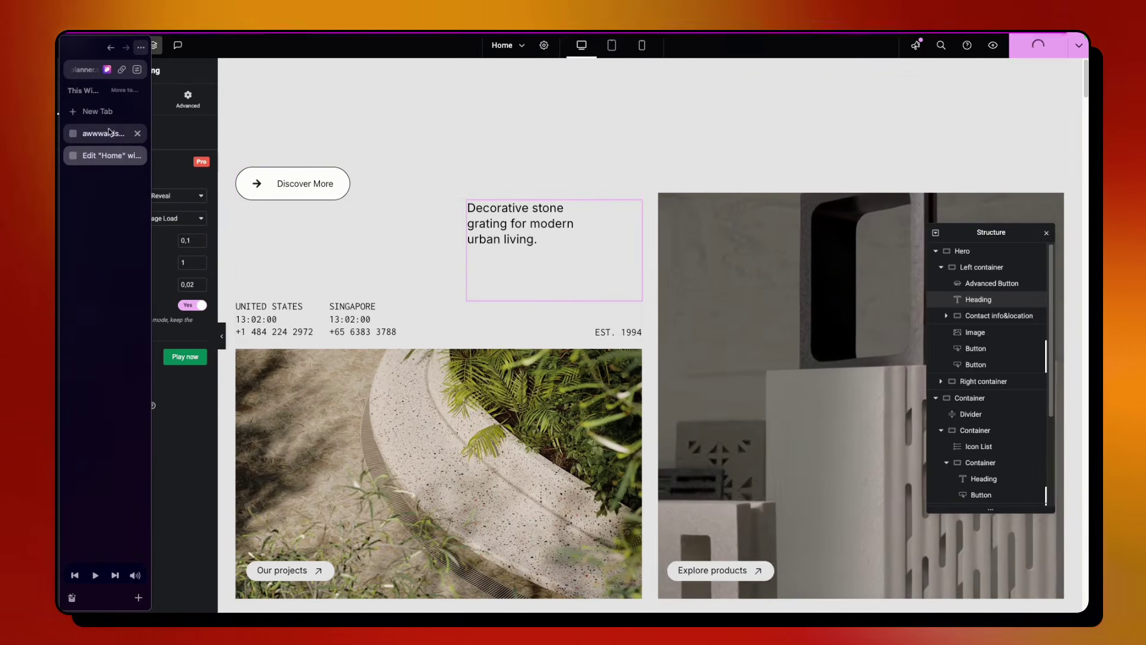
click(103, 133)
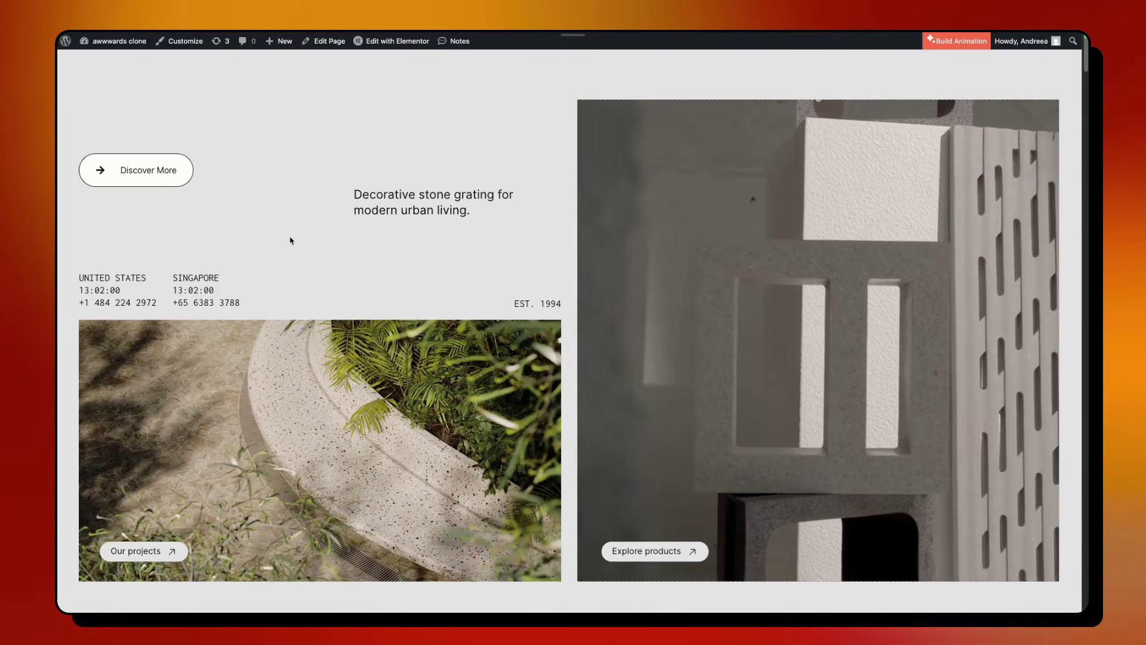
key(super+r)
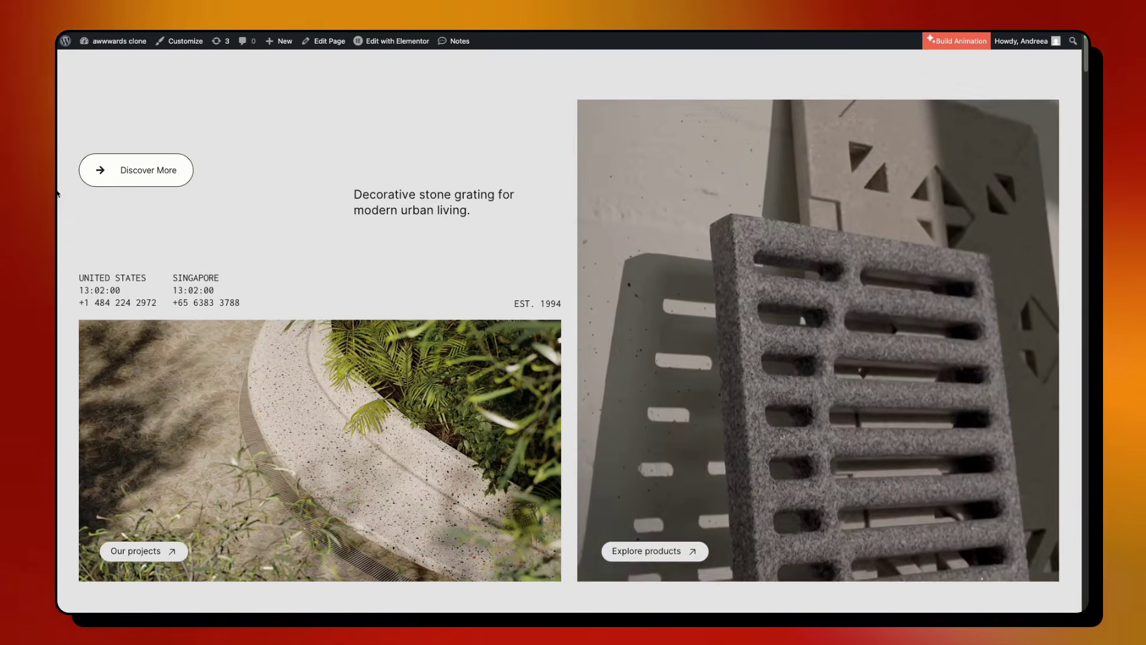
mouse_move(58, 188)
click(92, 153)
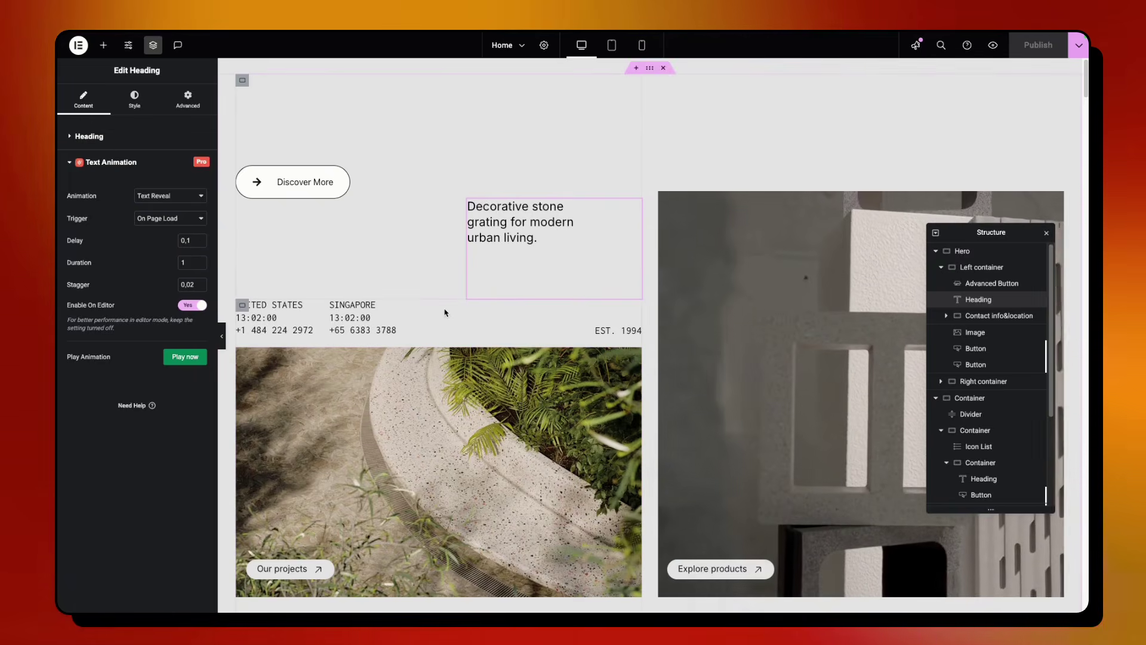
- Give the "For 30+ years" heading in the clients section a Character text animation triggered on scroll
scroll(600, 388, down, 5)
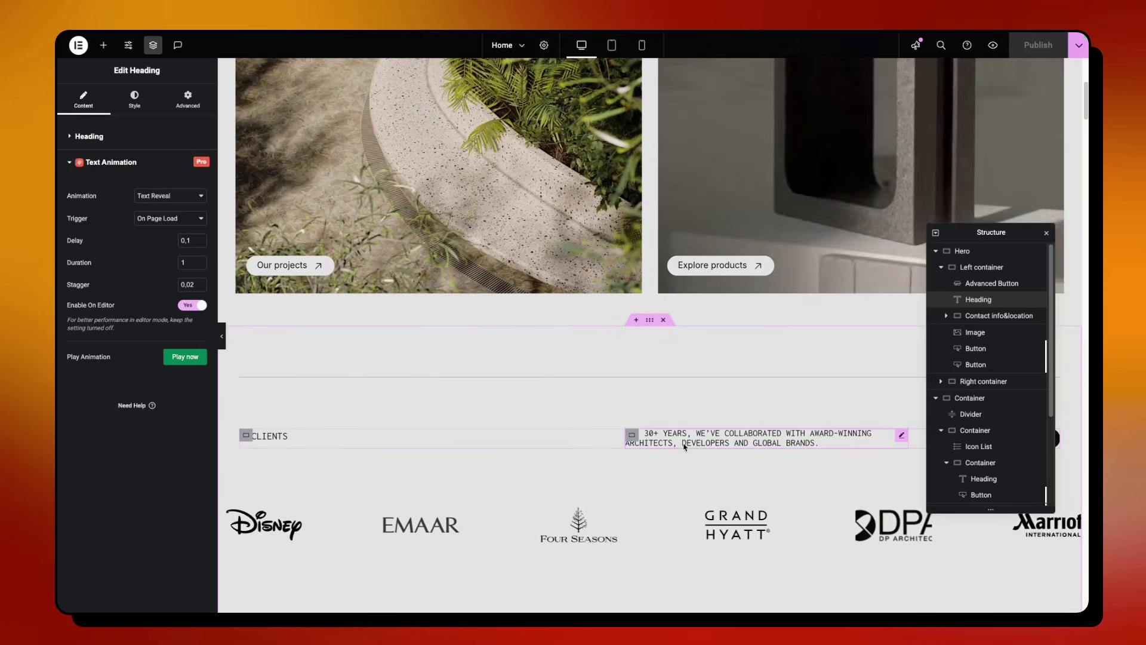
click(684, 444)
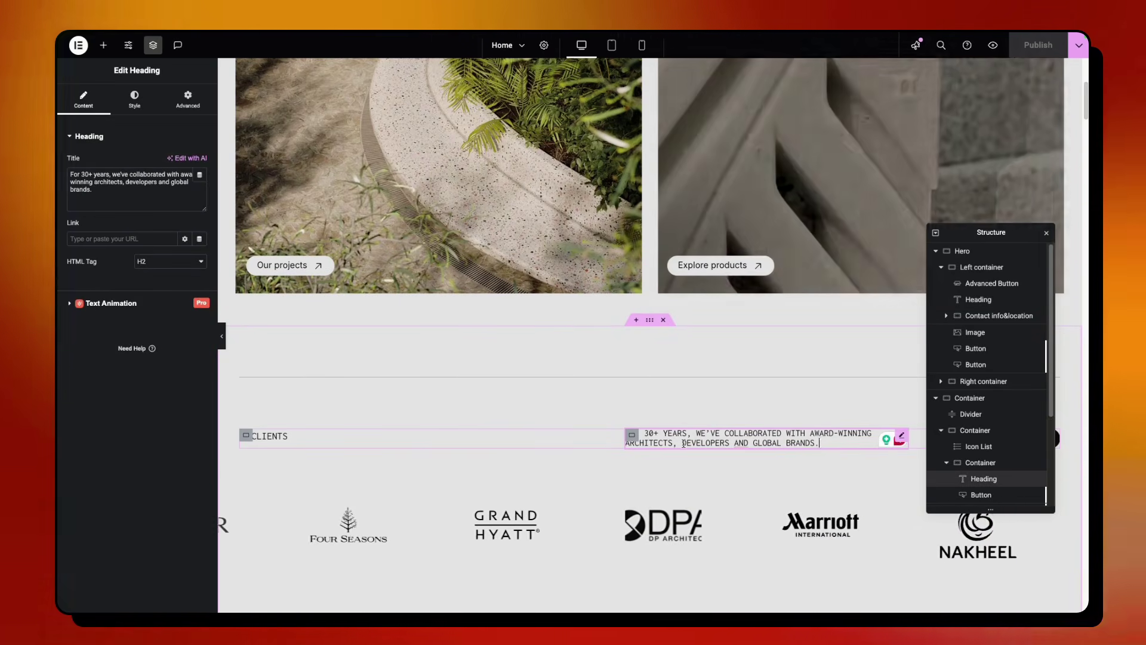
click(128, 303)
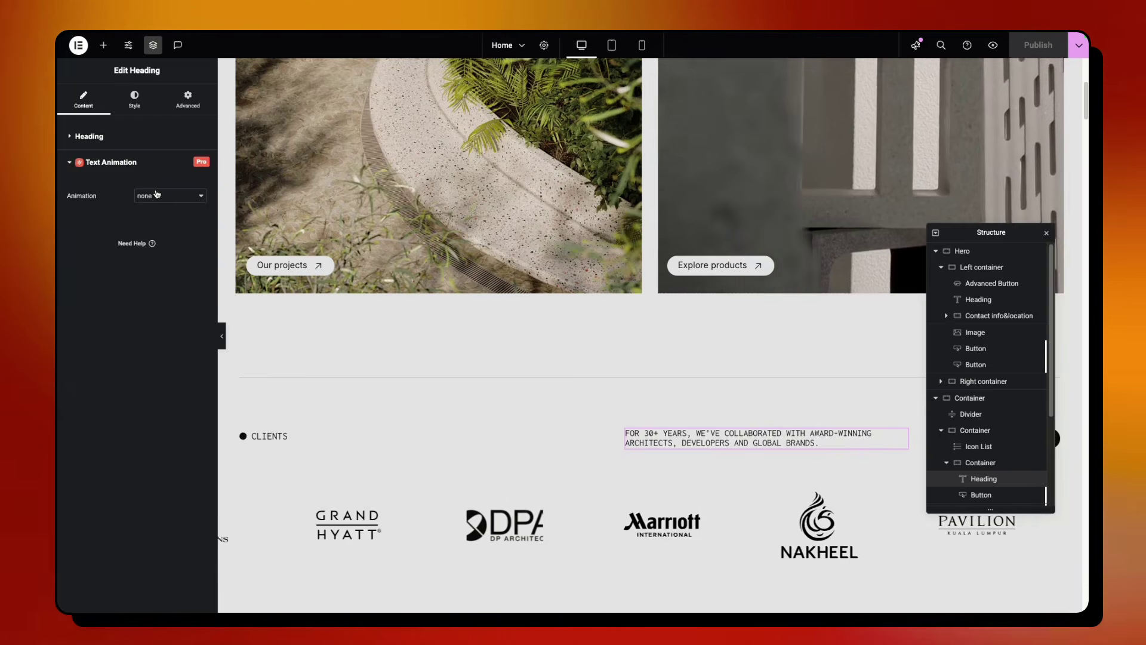
click(153, 196)
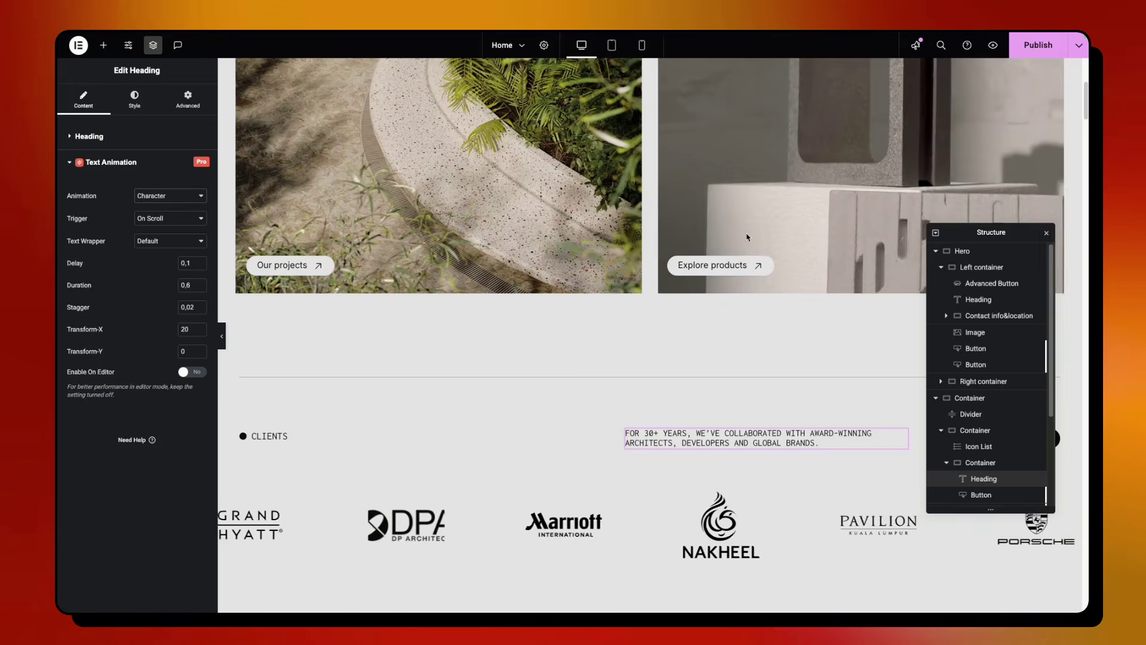
- Publish the page, check the clients heading's scroll animation on the live site, and return to the editor
click(1038, 46)
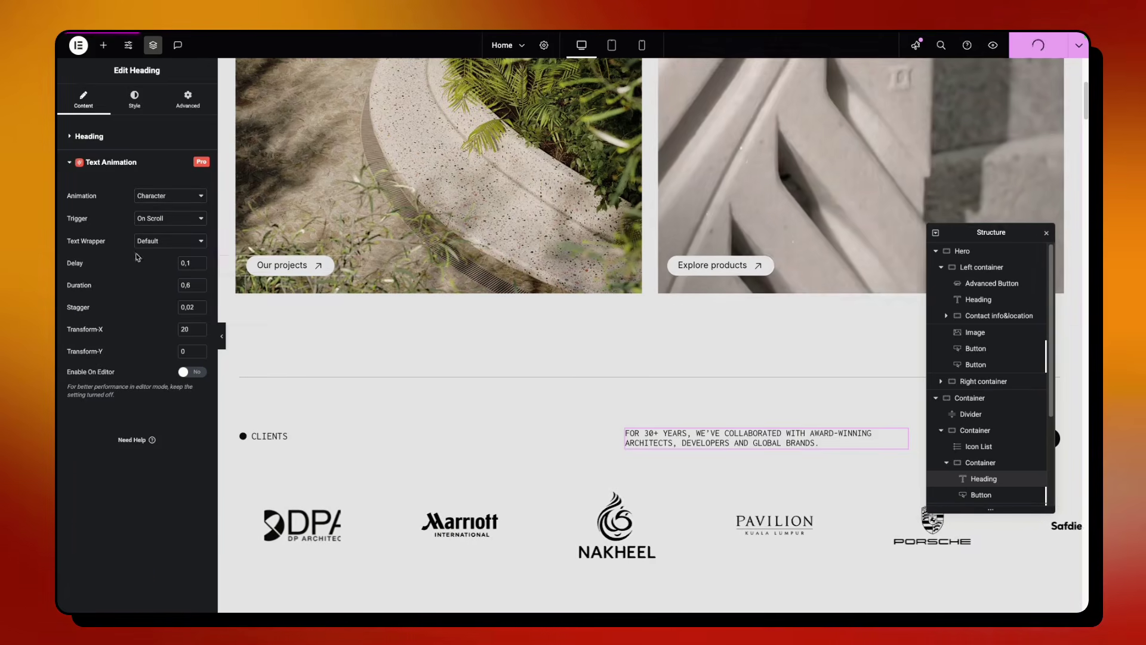
mouse_move(58, 114)
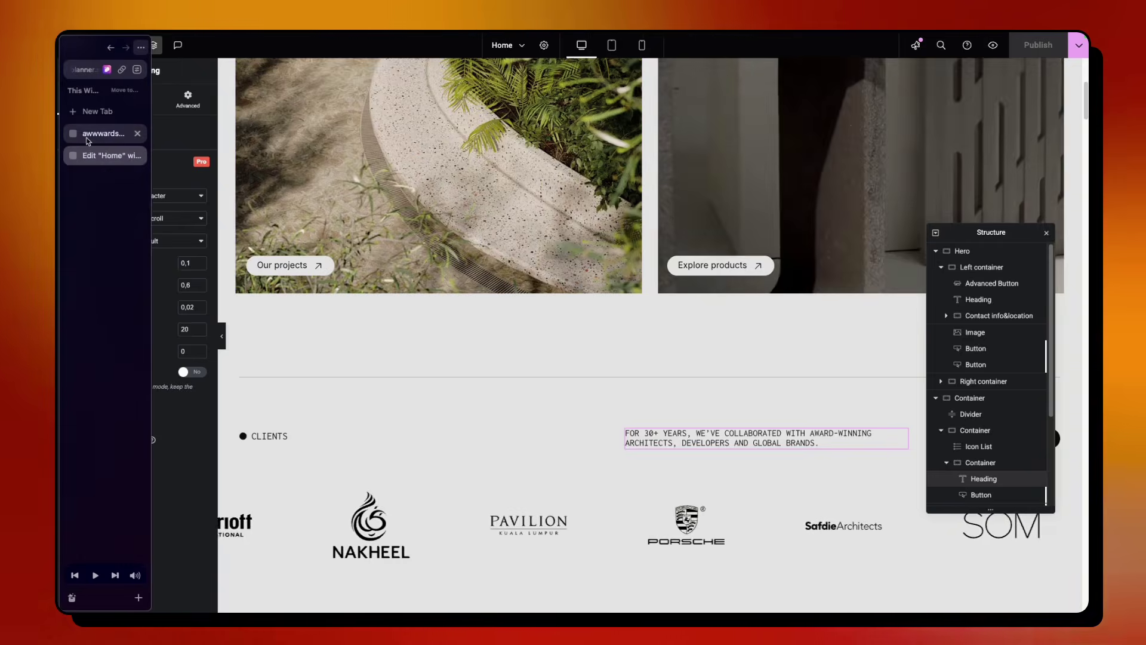
click(111, 133)
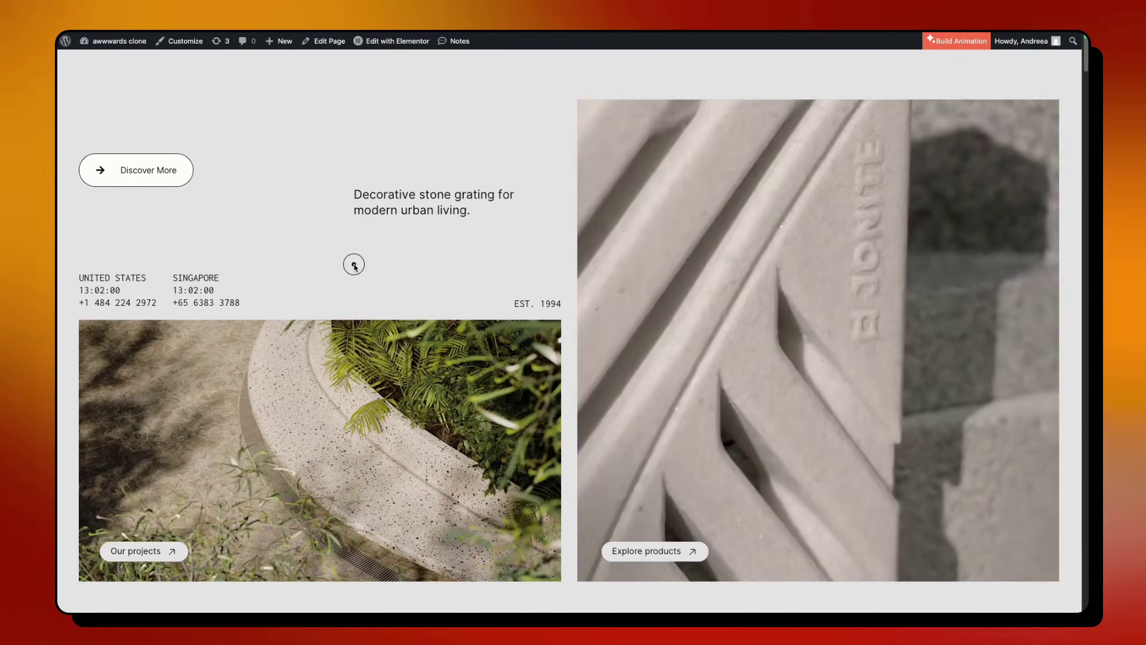
scroll(354, 266, down, 2)
scroll(354, 266, down, 5)
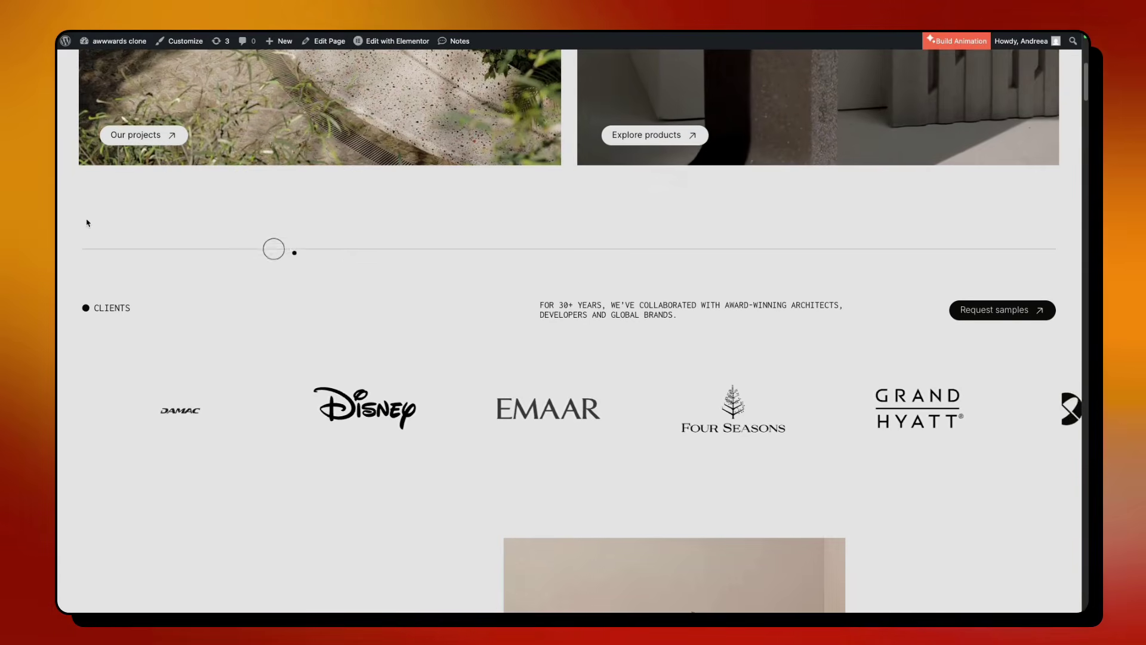
mouse_move(82, 209)
click(101, 156)
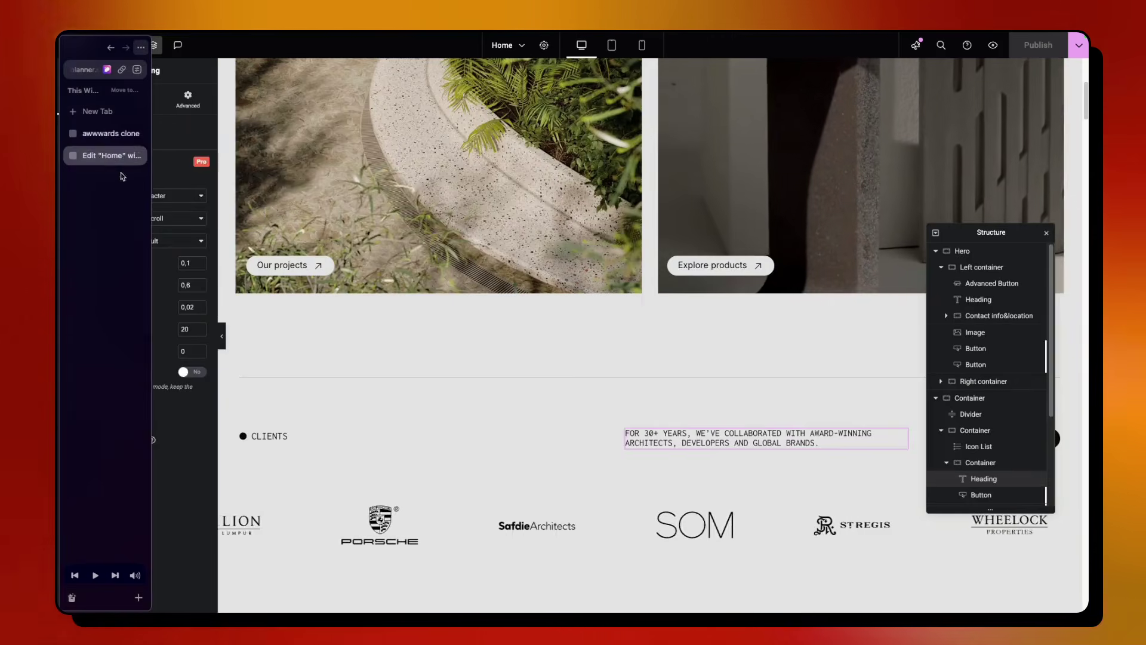
- Switch the clients heading's text wrapper to Custom, review its trigger, start, end and marker settings, and restore Default
click(161, 240)
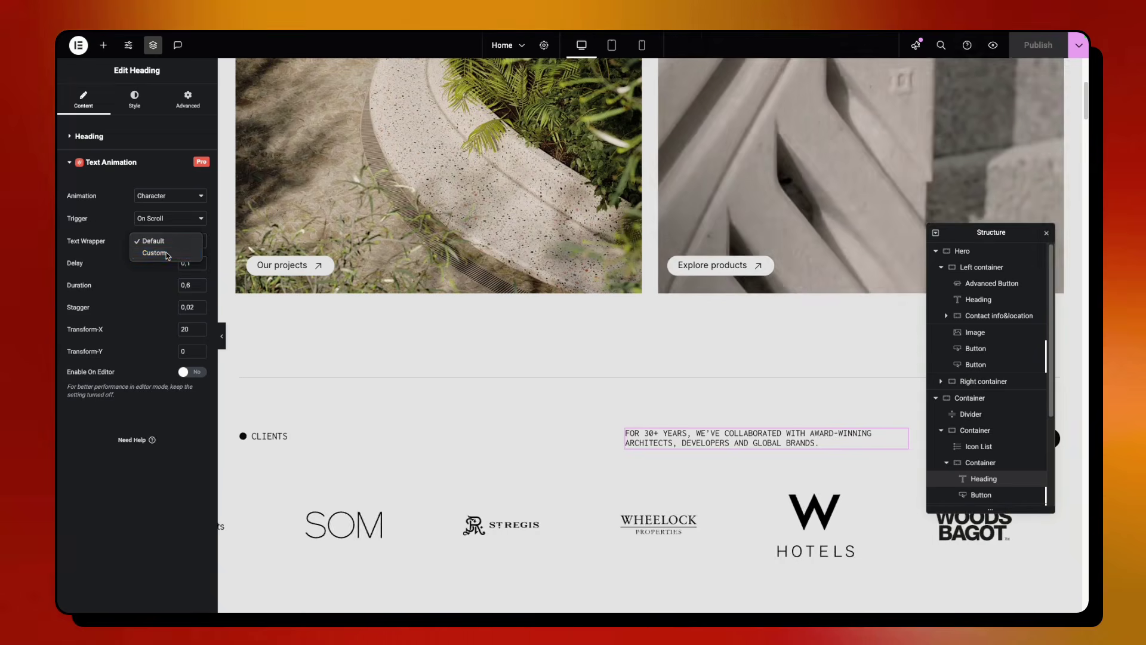
click(154, 253)
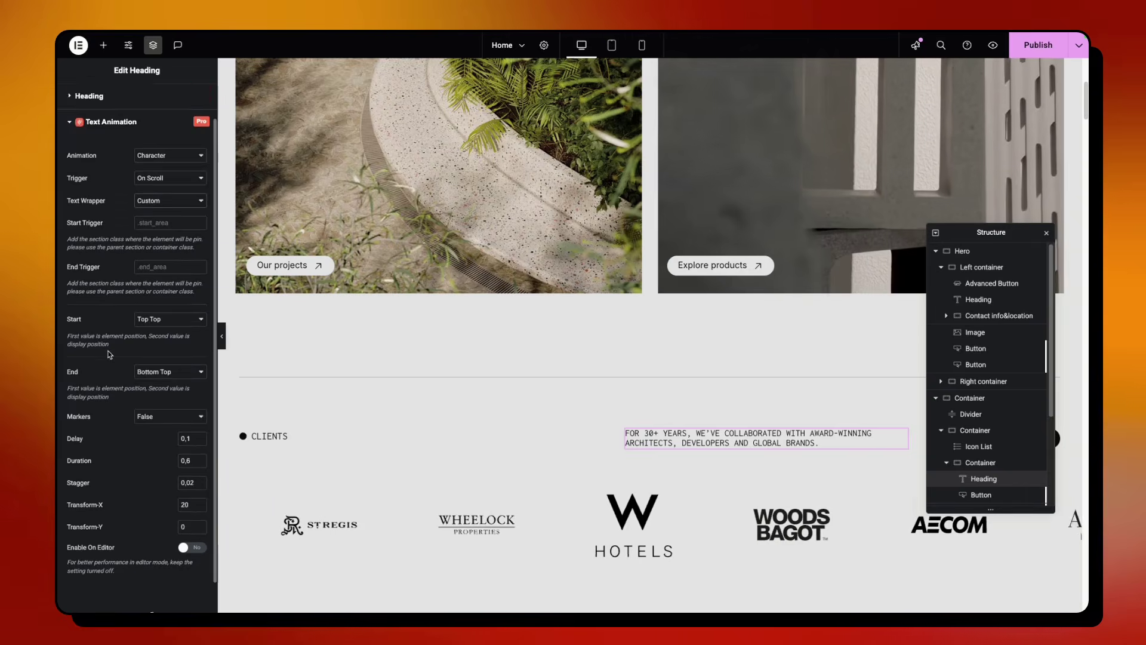
scroll(113, 406, down, 2)
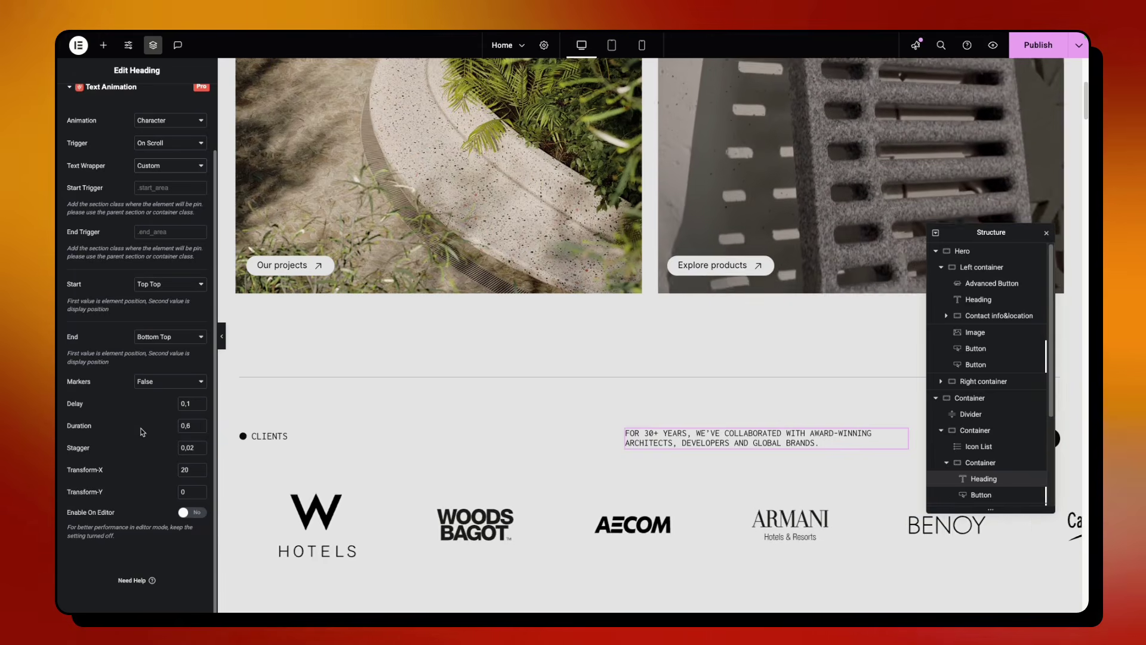
scroll(155, 313, up, 2)
click(157, 238)
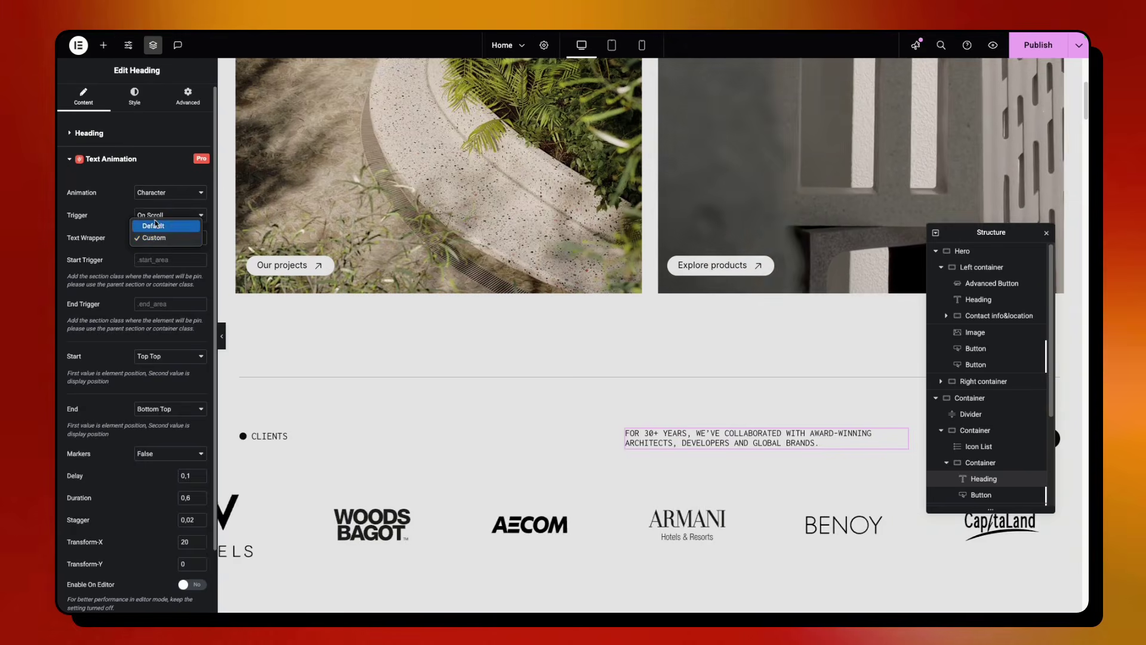
click(155, 225)
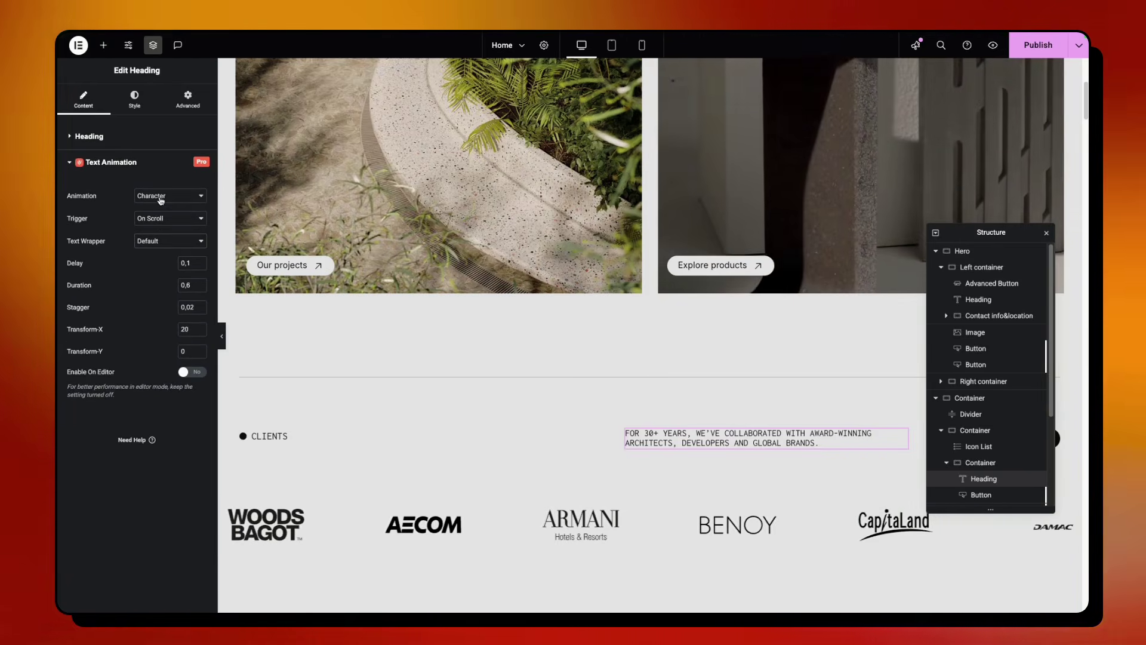
- Change the clients heading's text animation to Text Move and publish the page
click(160, 200)
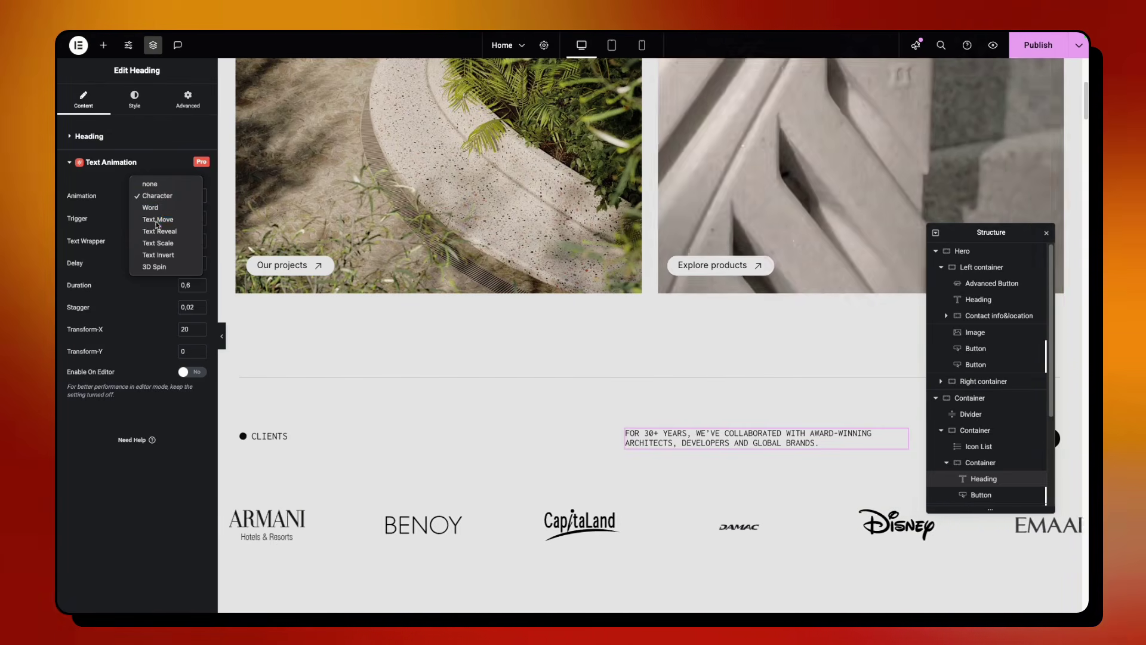
click(155, 221)
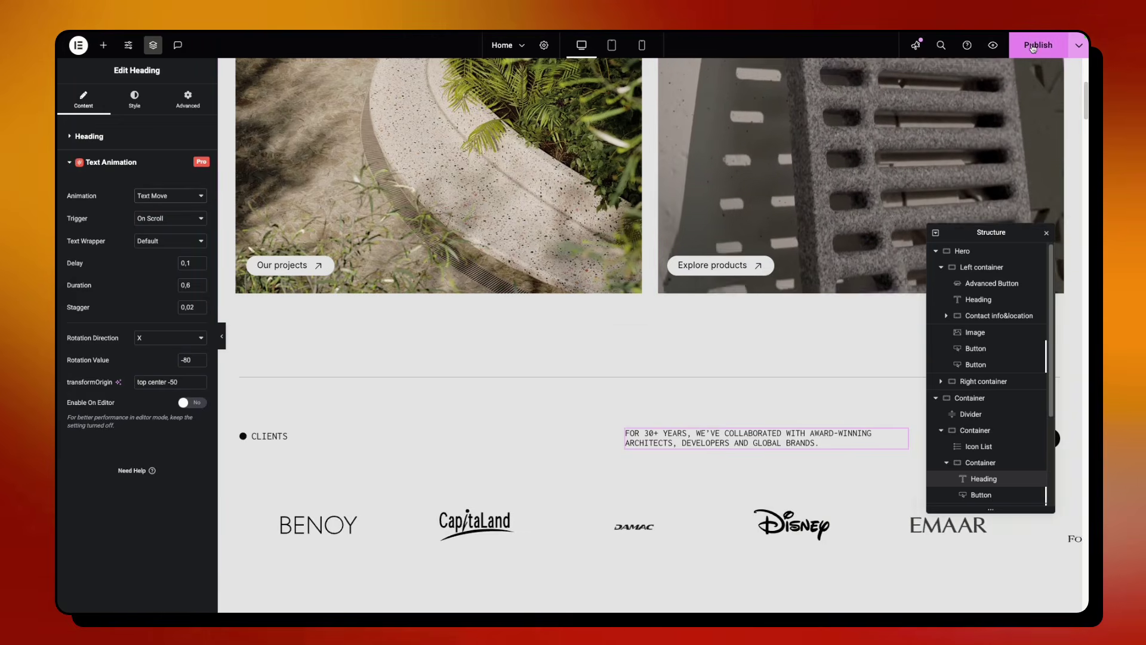
click(1033, 48)
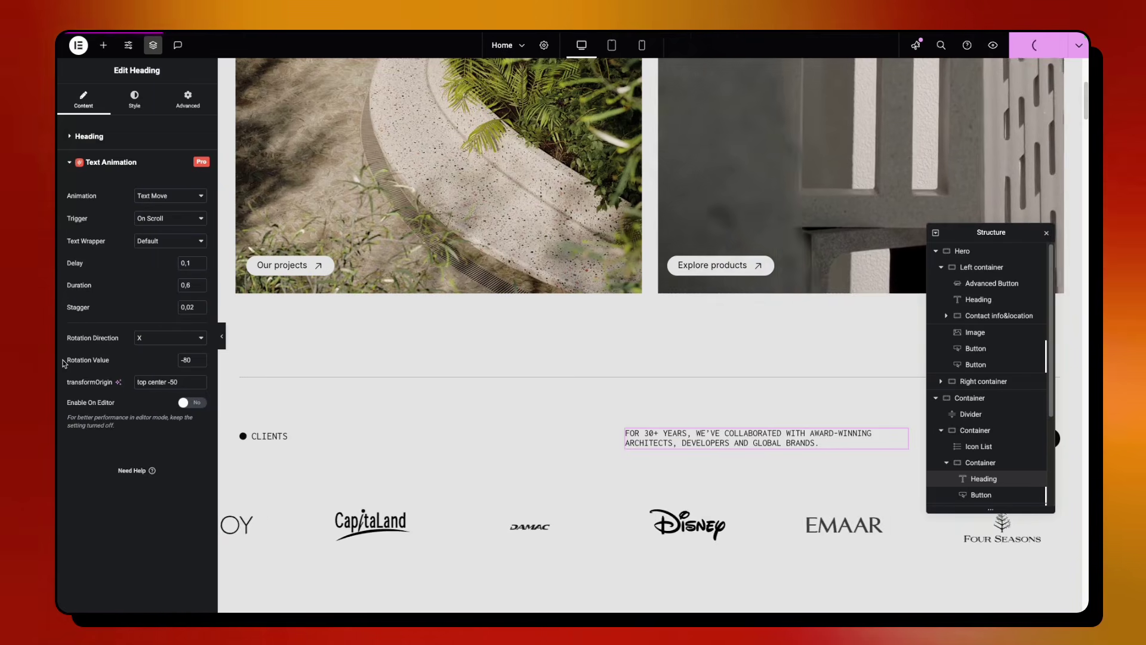
- Check the clients heading's Text Move animation on the live site by scrolling past it, and return to the editor
mouse_move(60, 363)
click(111, 133)
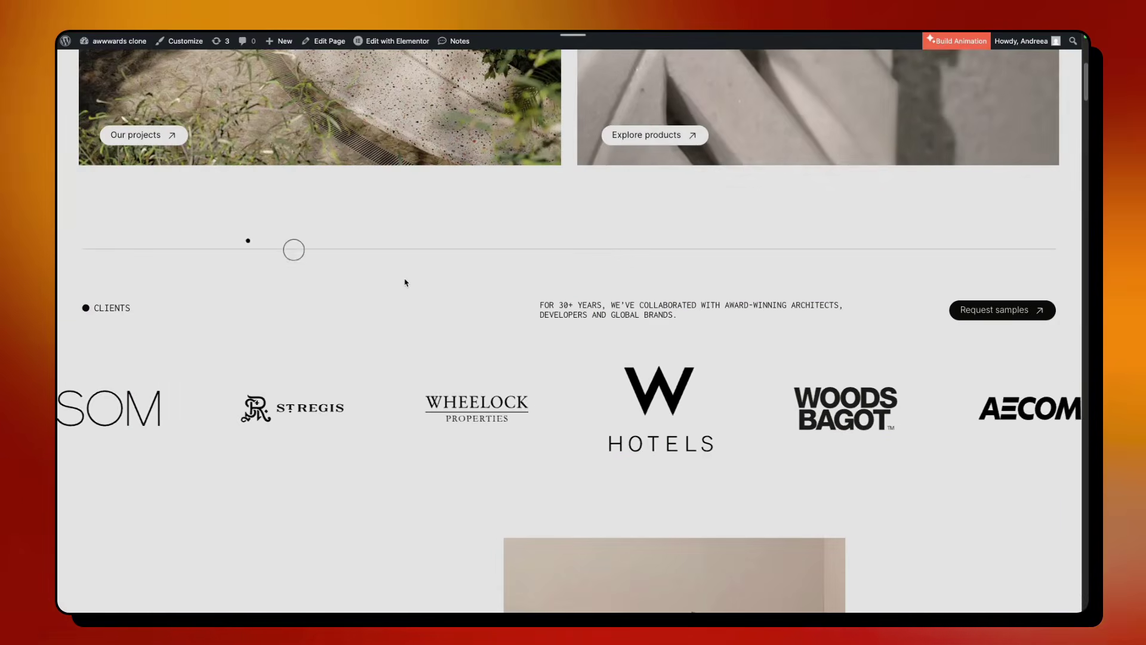
scroll(404, 281, up, 10)
scroll(399, 322, down, 5)
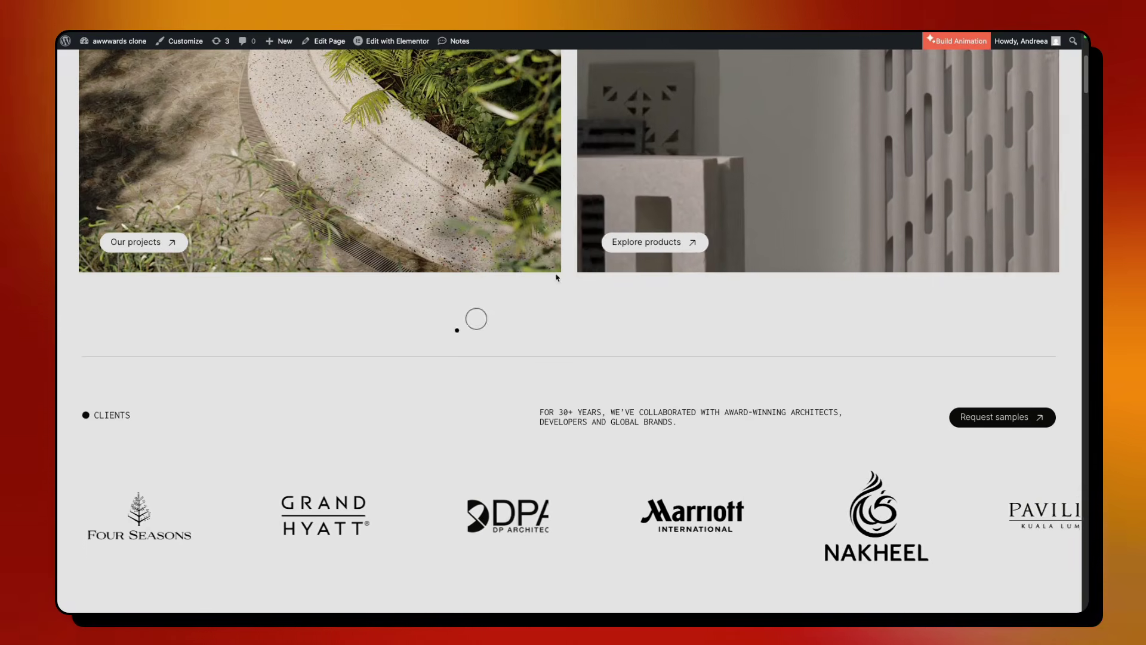
scroll(454, 287, up, 5)
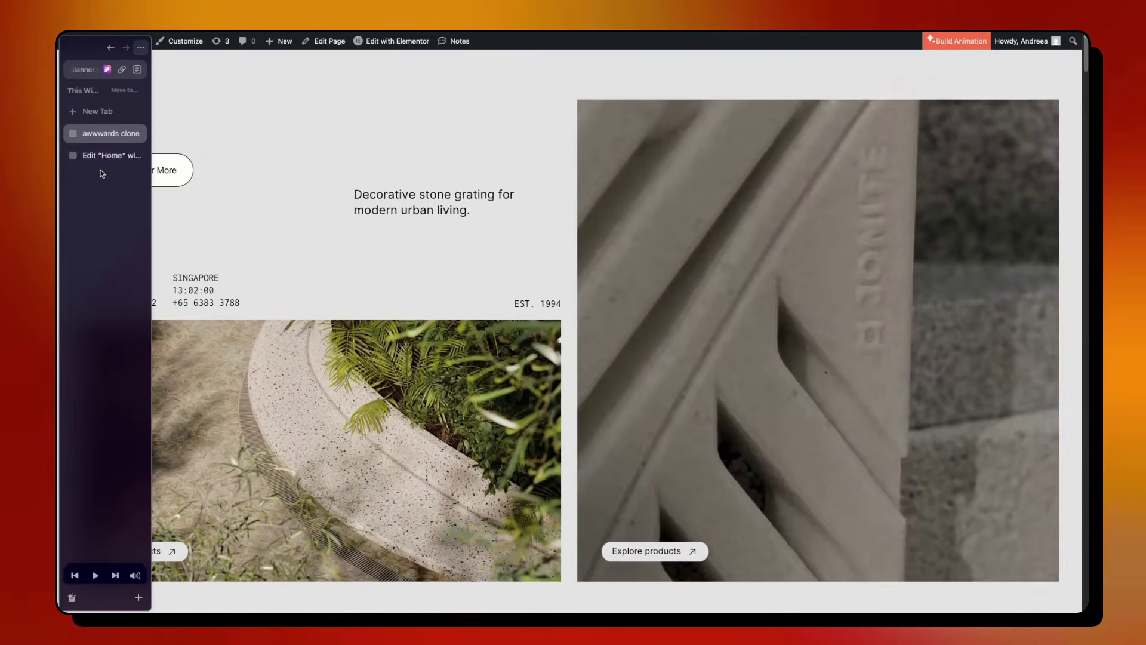
click(104, 156)
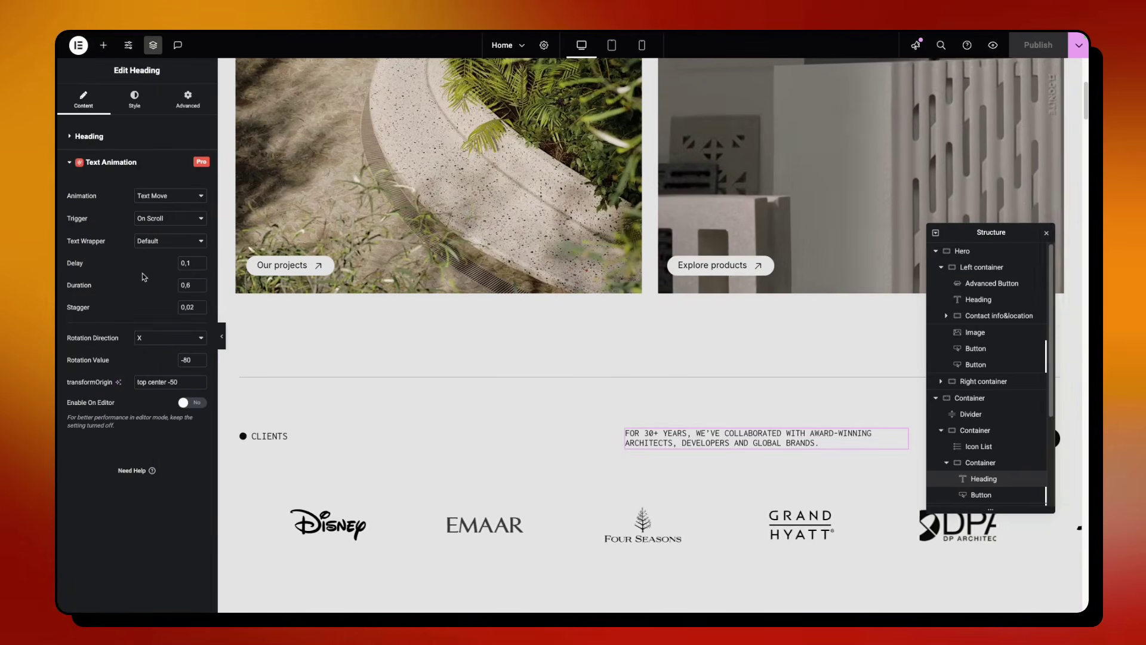
- Adjust the delay of the clients heading's Text Move animation
click(199, 266)
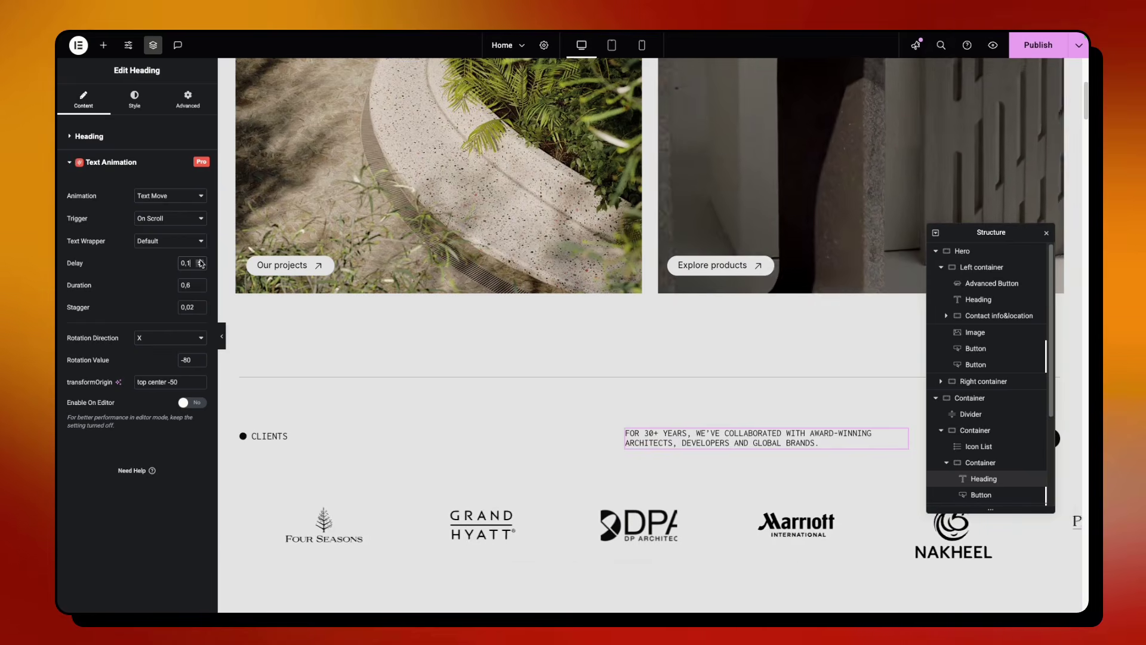